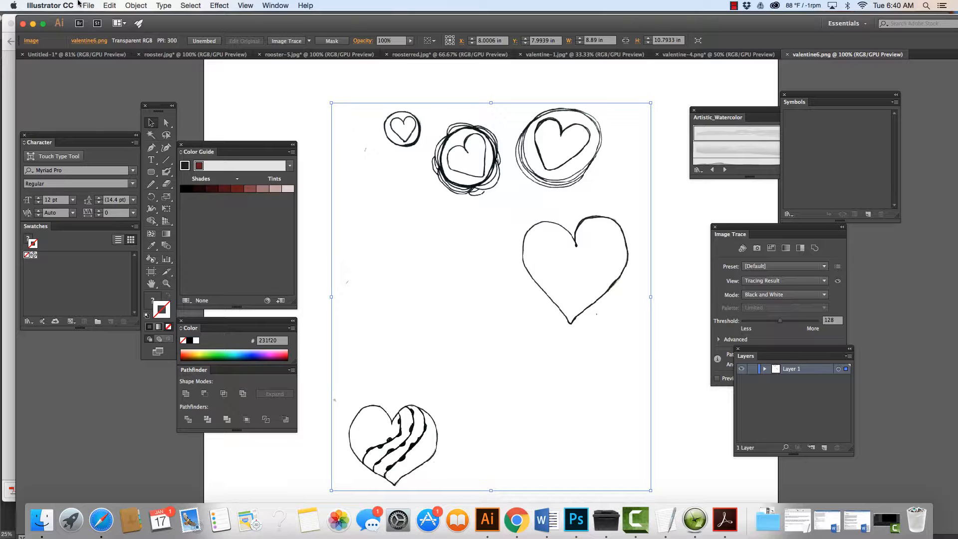
# Set the tracing mode to Color in the Image Trace settings and close them
pyautogui.click(309, 42)
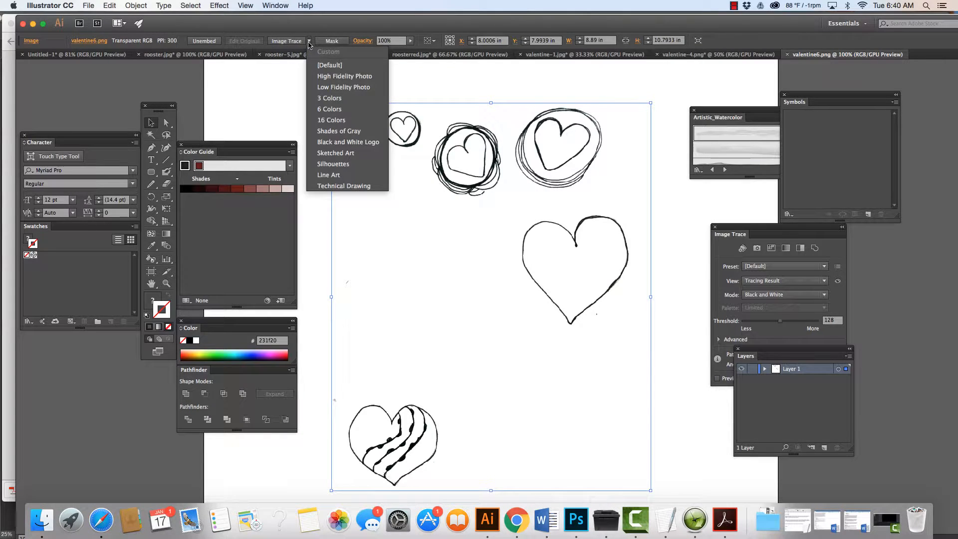
pyautogui.click(275, 5)
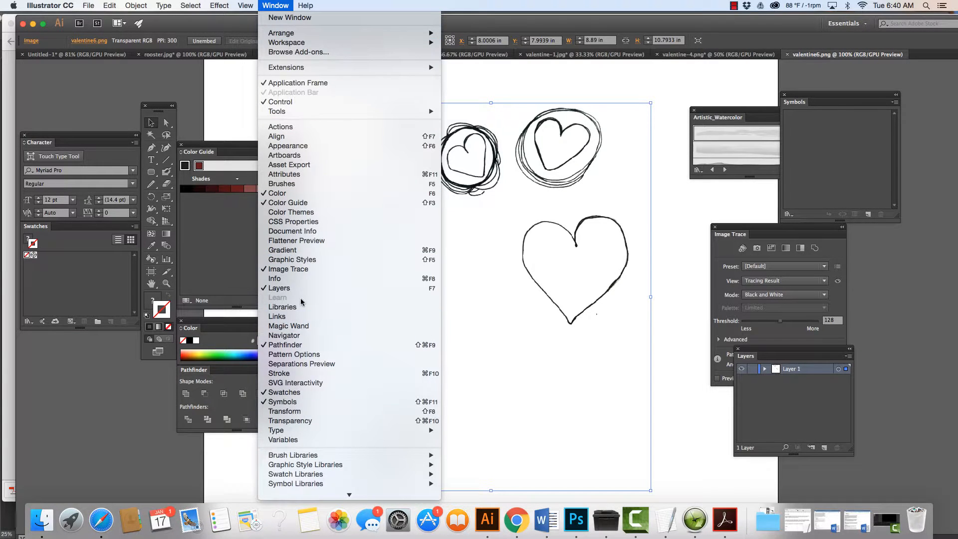
pyautogui.click(682, 300)
pyautogui.moveTo(747, 228)
pyautogui.mouseDown()
pyautogui.moveTo(708, 220)
pyautogui.moveTo(671, 196)
pyautogui.moveTo(680, 195)
pyautogui.mouseUp()
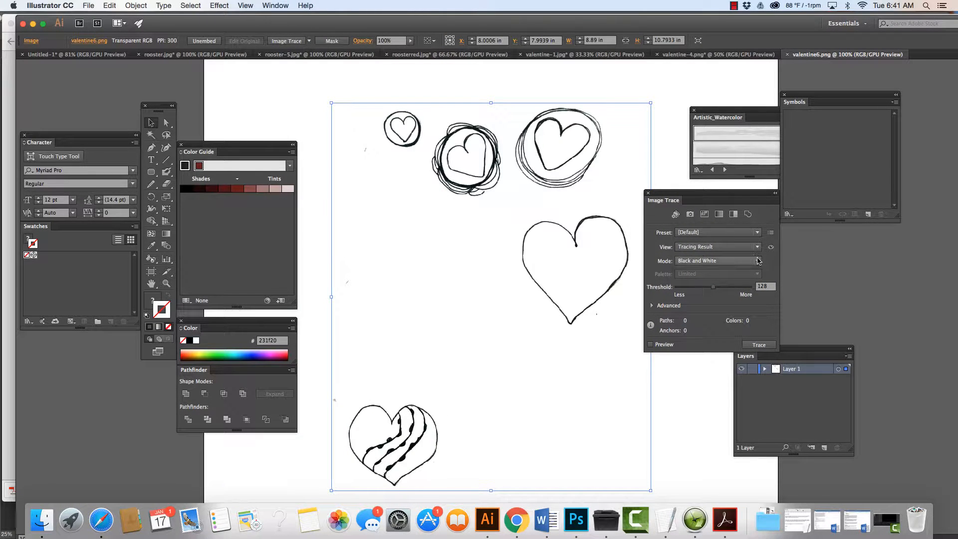
pyautogui.click(757, 261)
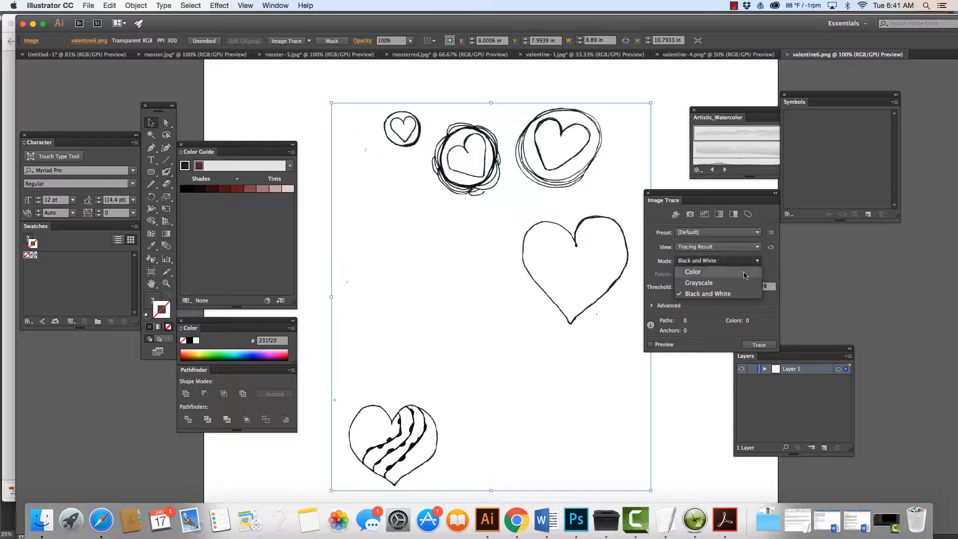
pyautogui.click(744, 274)
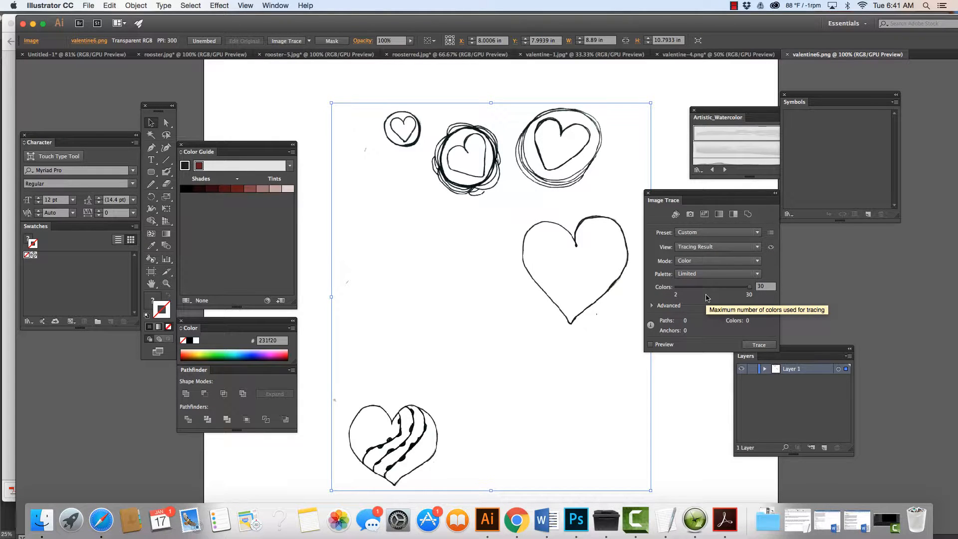
pyautogui.click(648, 193)
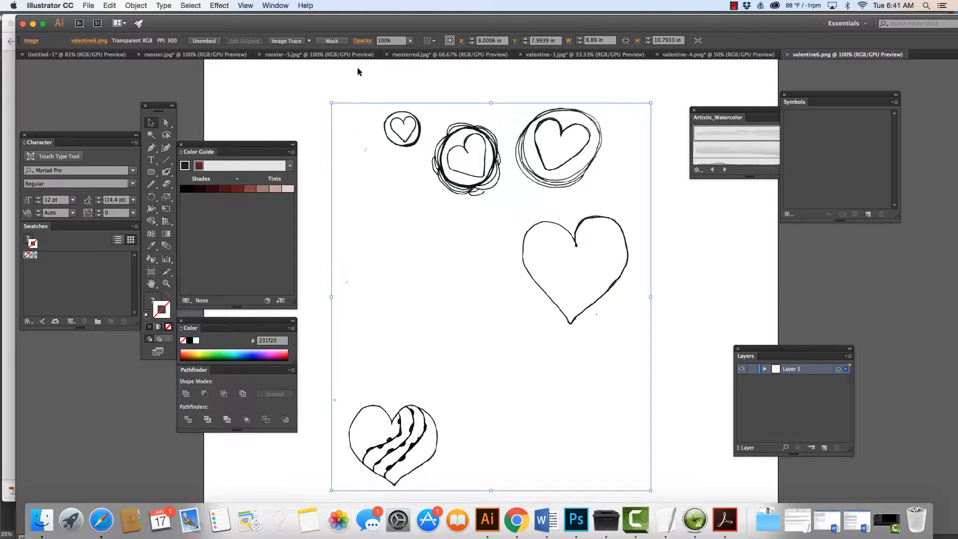
# Trace the heart sketches image with the Black and White Logo preset and expand the tracing into paths
pyautogui.click(309, 41)
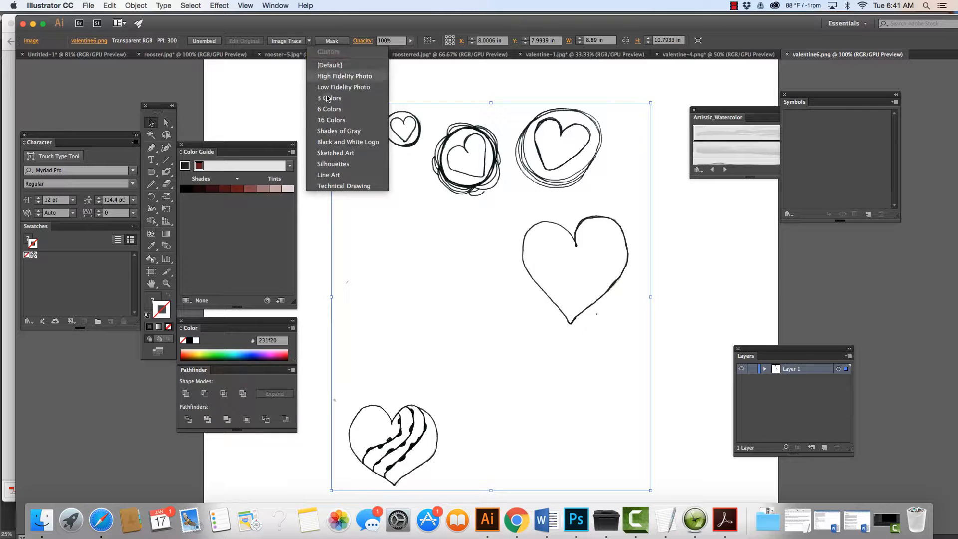
pyautogui.click(331, 144)
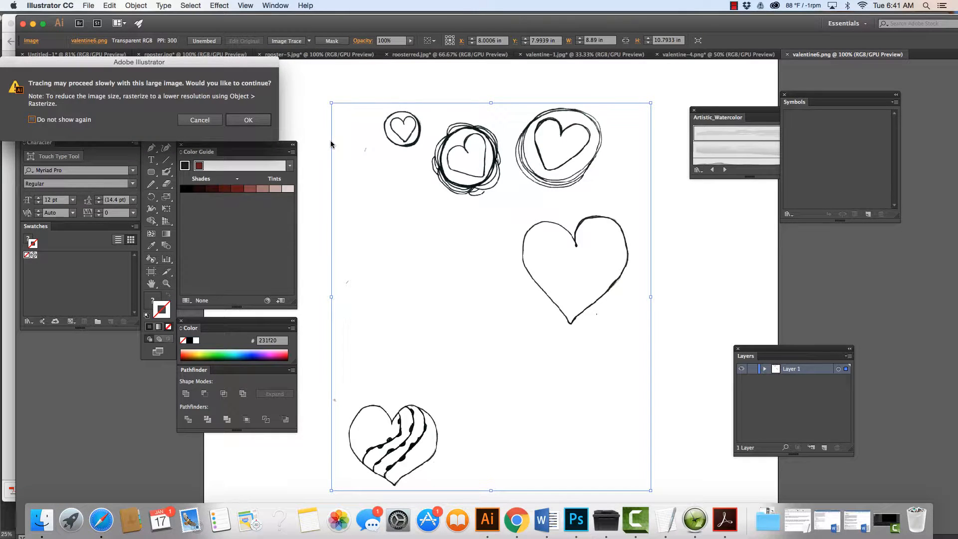
pyautogui.click(254, 122)
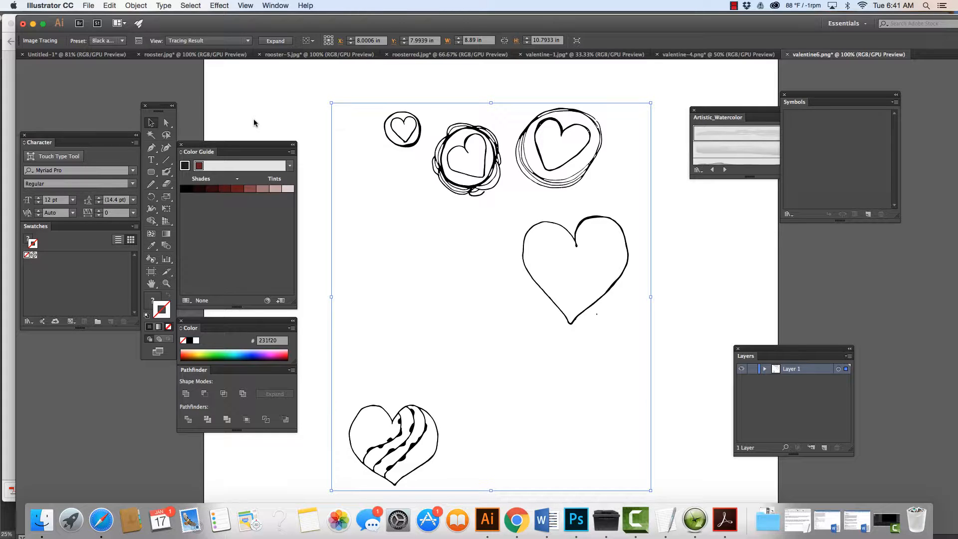
pyautogui.click(282, 42)
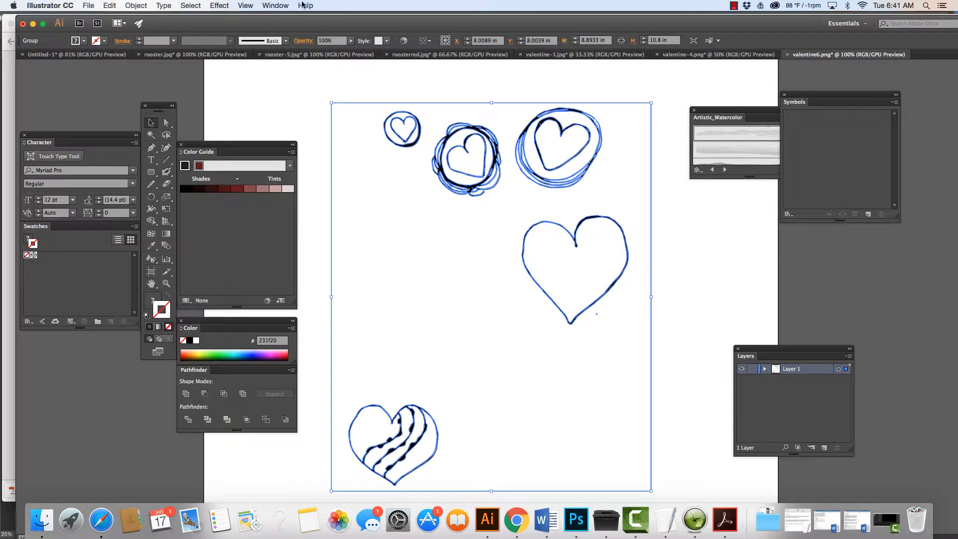
# Bring up the Image Trace settings and undo the expansion of the traced sketches
pyautogui.click(275, 5)
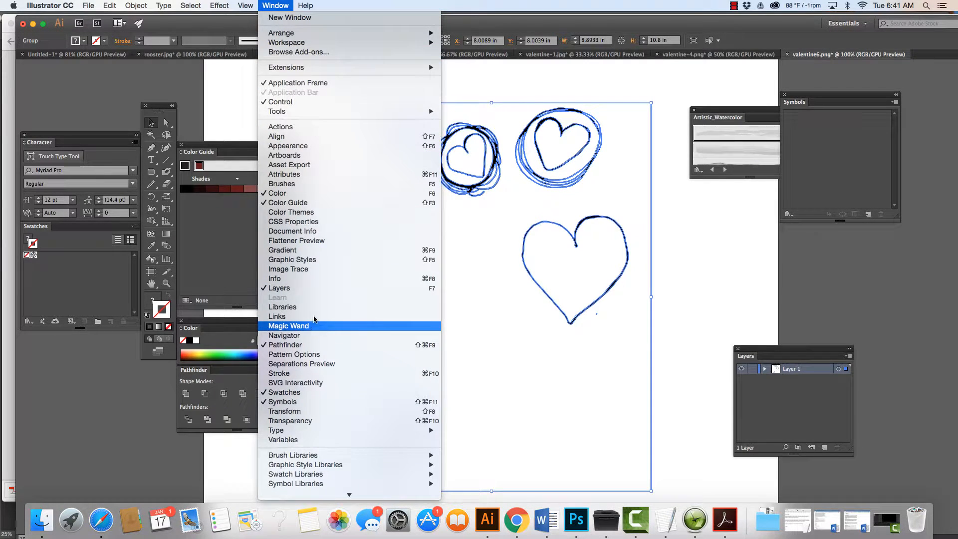
pyautogui.click(301, 269)
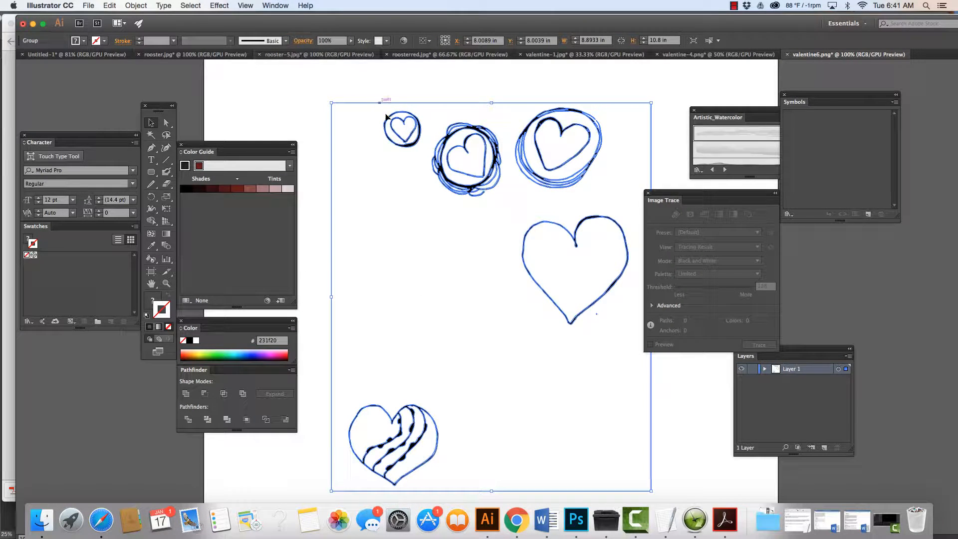
pyautogui.moveTo(676, 196); pyautogui.dragTo(728, 188)
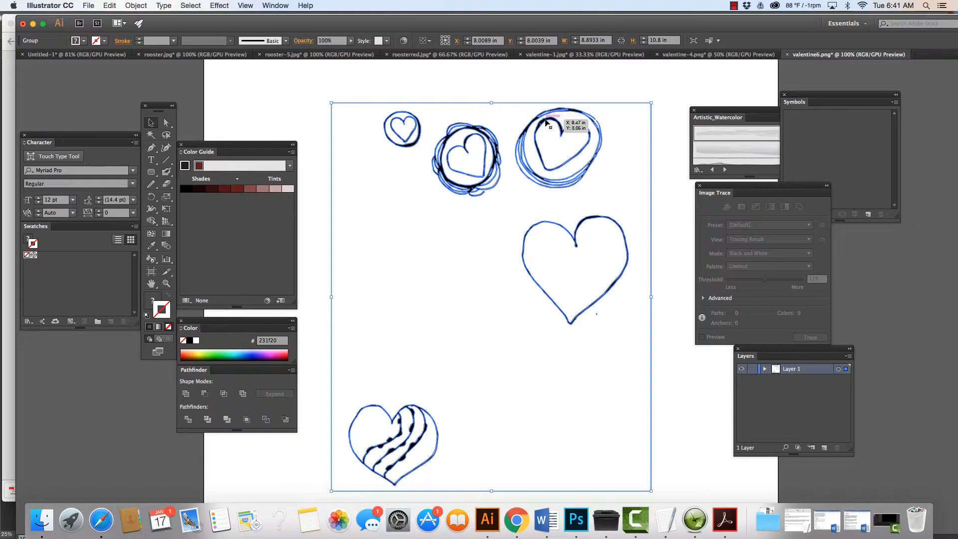
pyautogui.press('super+z')
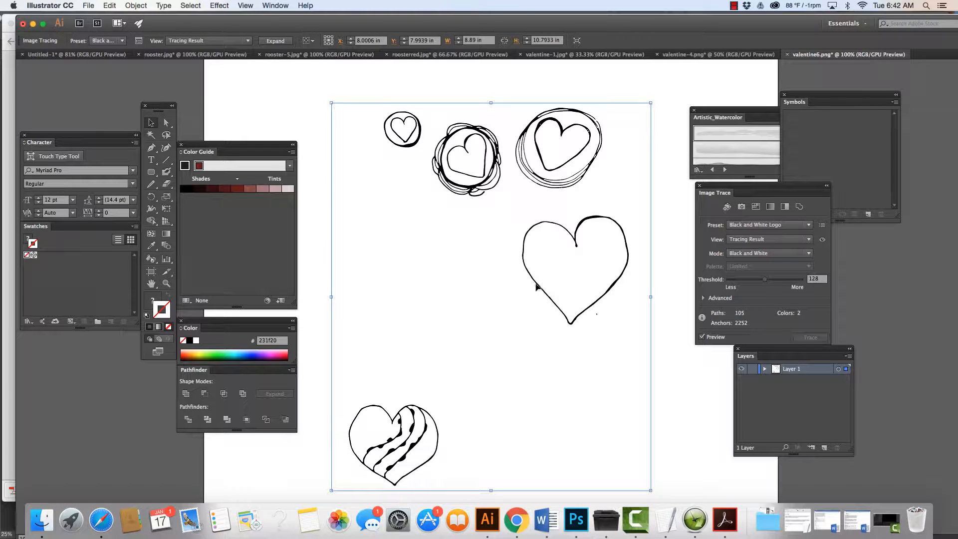
# Expand the traced sketches into paths again and close the Image Trace settings
pyautogui.click(275, 41)
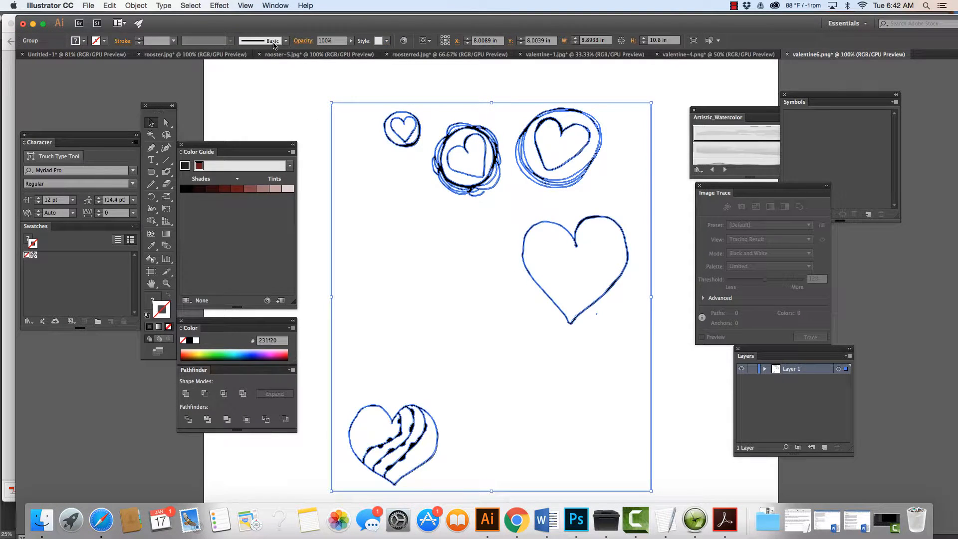
pyautogui.moveTo(727, 185); pyautogui.dragTo(849, 189)
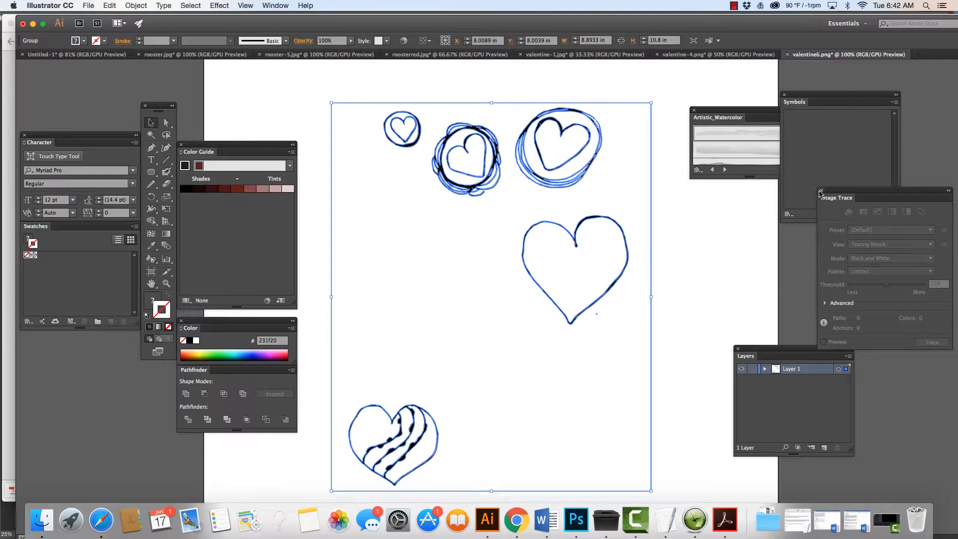
pyautogui.click(821, 190)
pyautogui.click(742, 224)
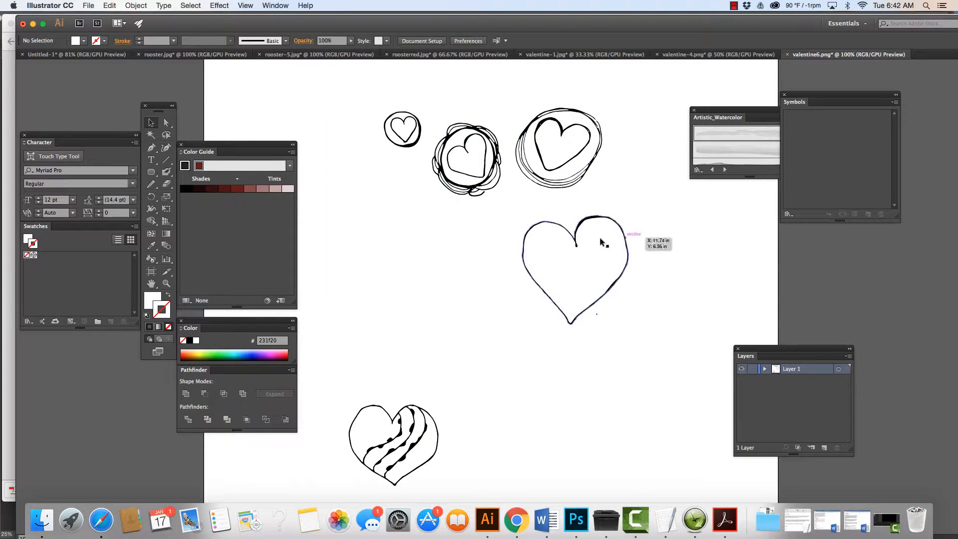
pyautogui.click(578, 233)
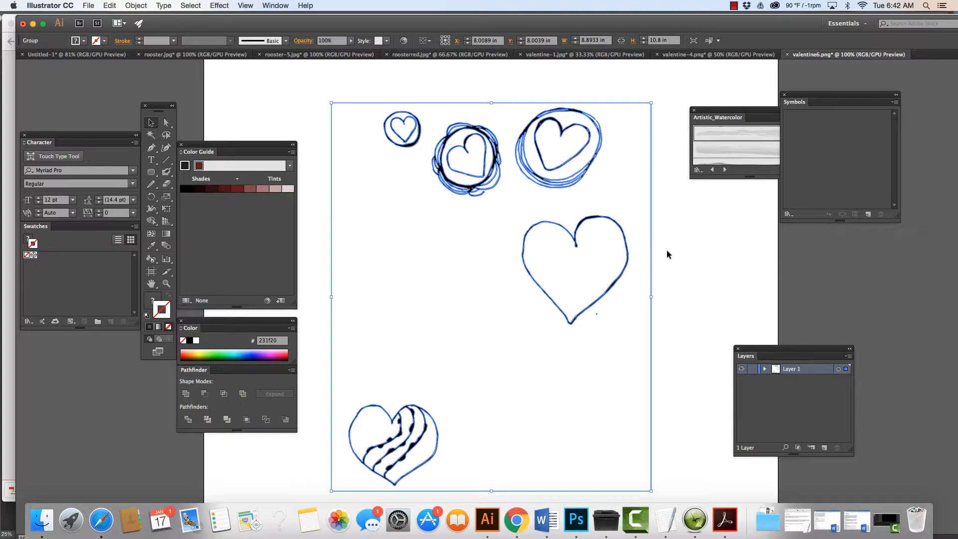
pyautogui.click(302, 120)
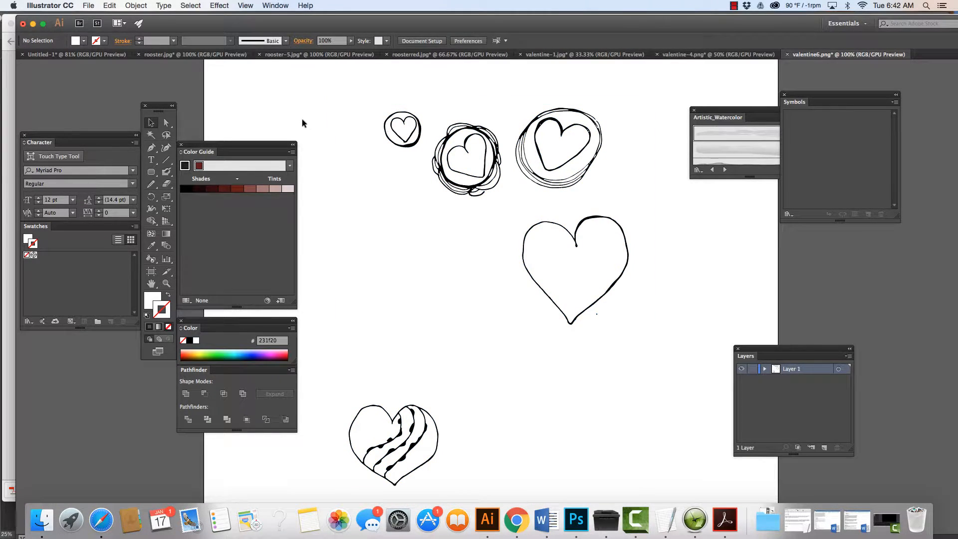
# Directly select the white background, extend the selection to all shapes with the same fill color, and delete them
pyautogui.click(166, 125)
pyautogui.click(396, 247)
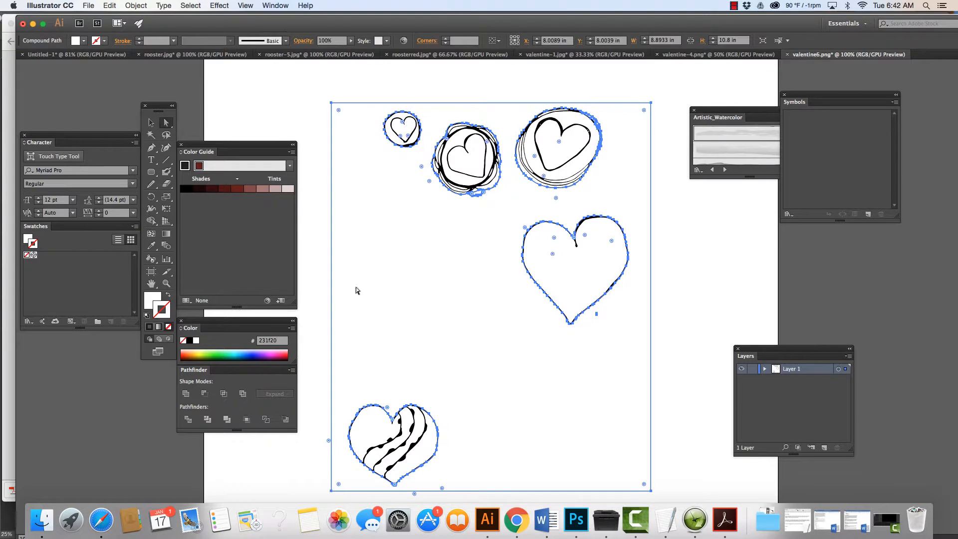
pyautogui.click(167, 296)
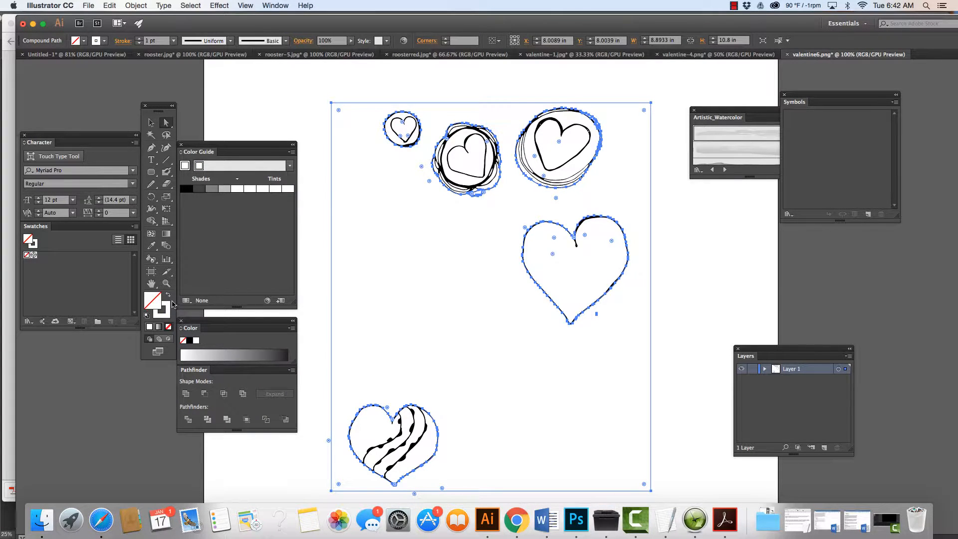
pyautogui.click(169, 295)
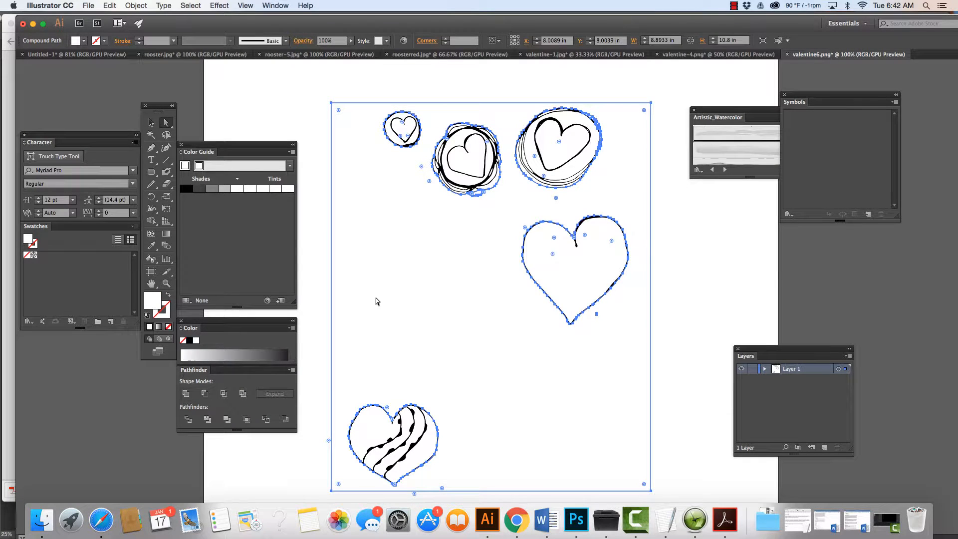
pyautogui.click(190, 6)
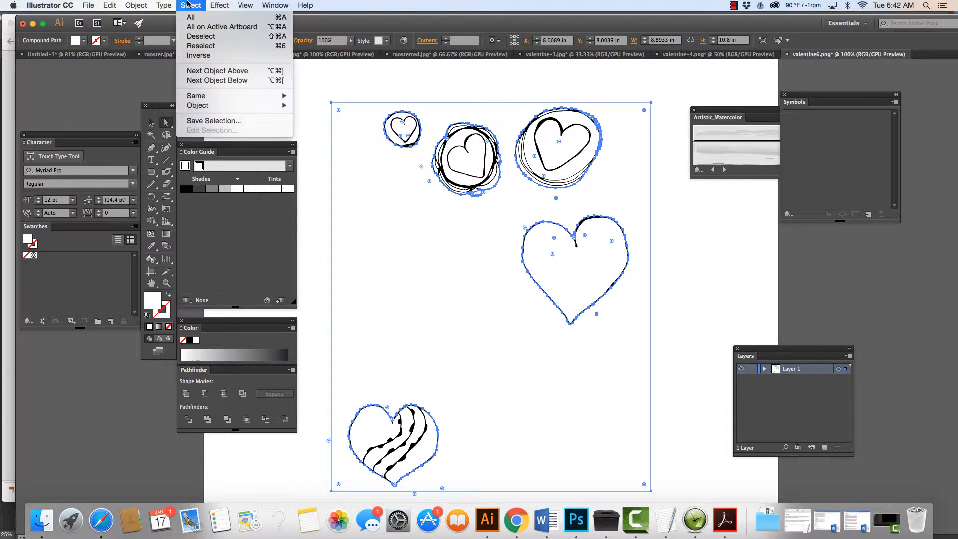
pyautogui.moveTo(210, 95)
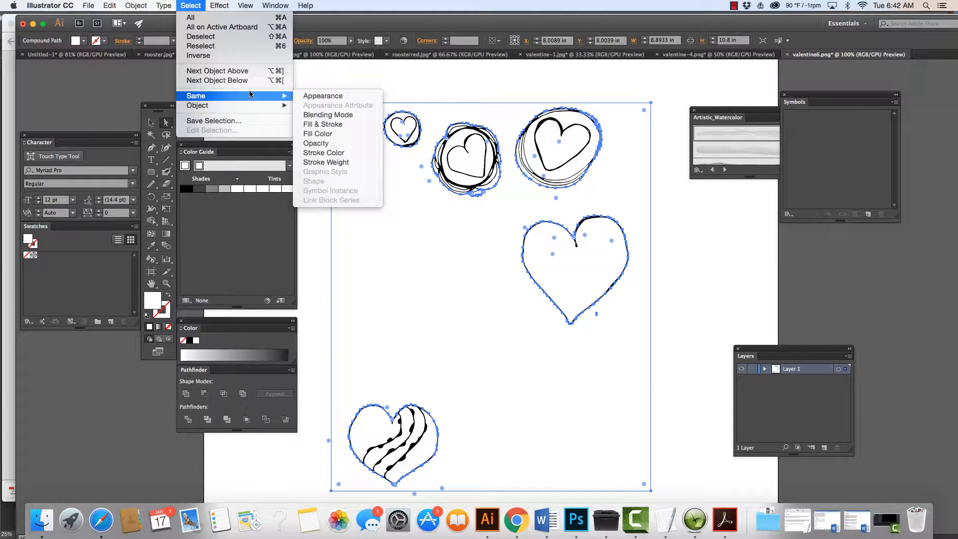
pyautogui.click(321, 134)
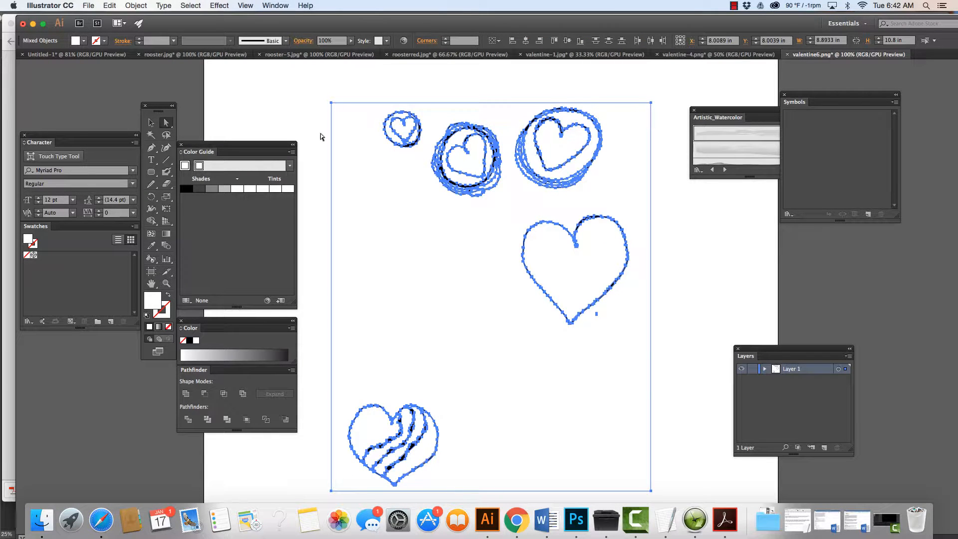
pyautogui.click(320, 133)
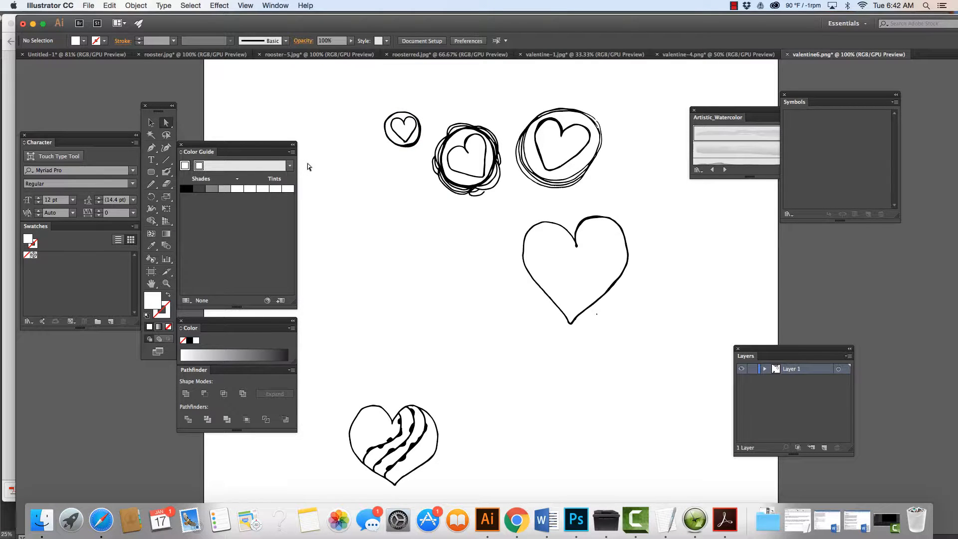
# Ungroup the remaining black line artwork so each drawing can be selected separately
pyautogui.press('v')
pyautogui.click(445, 186)
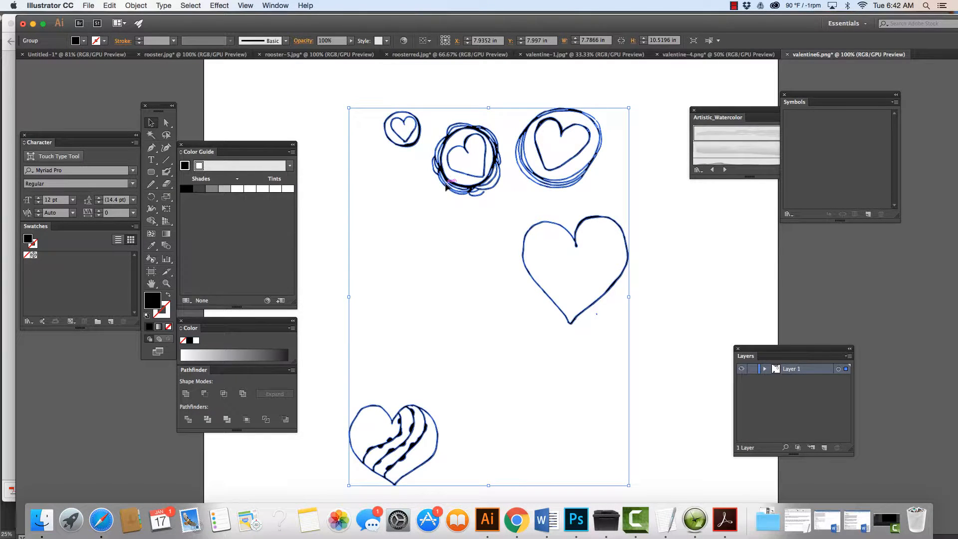
pyautogui.click(135, 7)
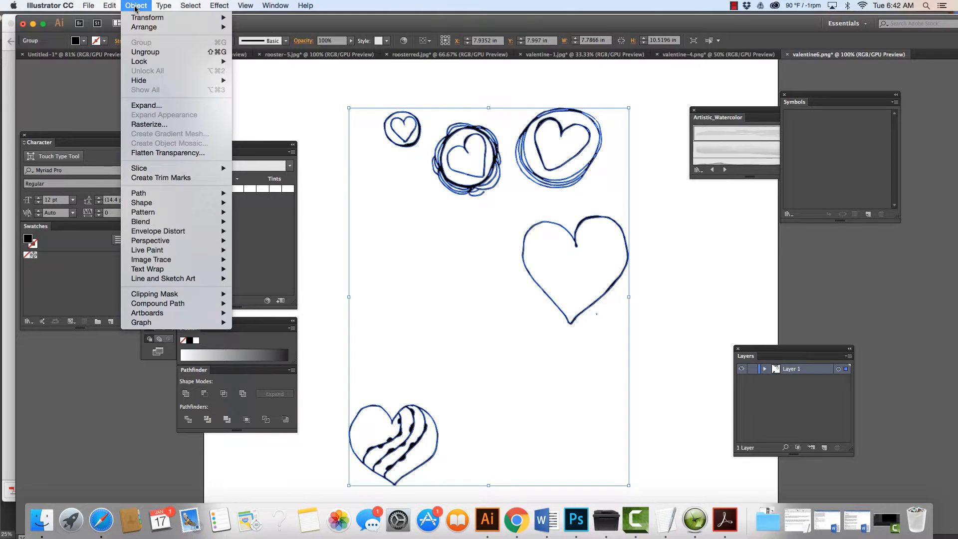
pyautogui.click(144, 52)
pyautogui.click(325, 95)
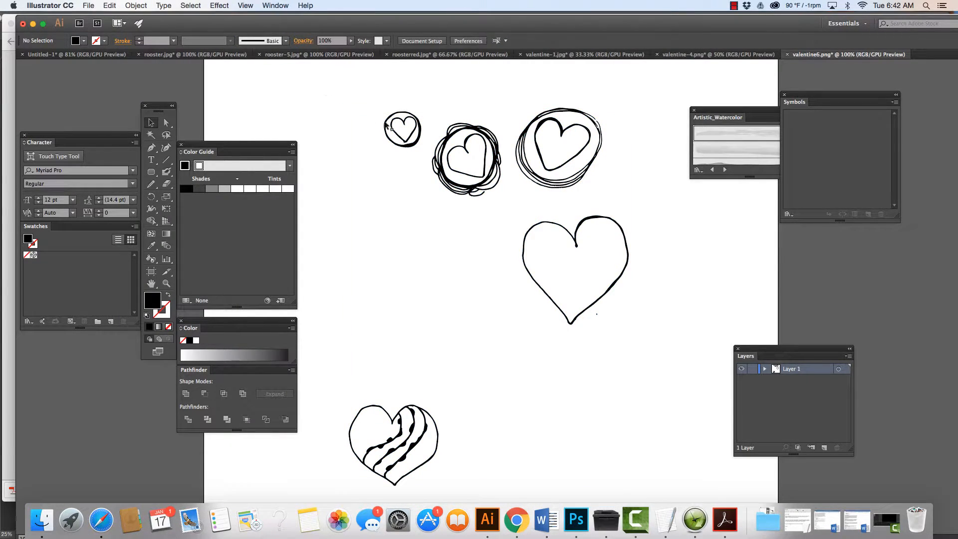
# Select the whole striped heart and move it up to about X 5.16 in, Y 8.83 in
pyautogui.click(405, 140)
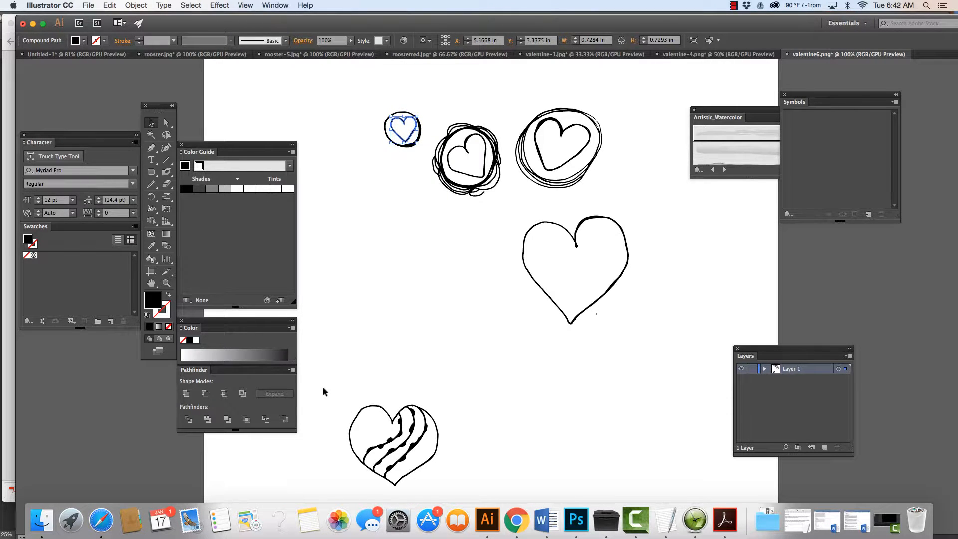
pyautogui.moveTo(323, 389); pyautogui.dragTo(464, 487)
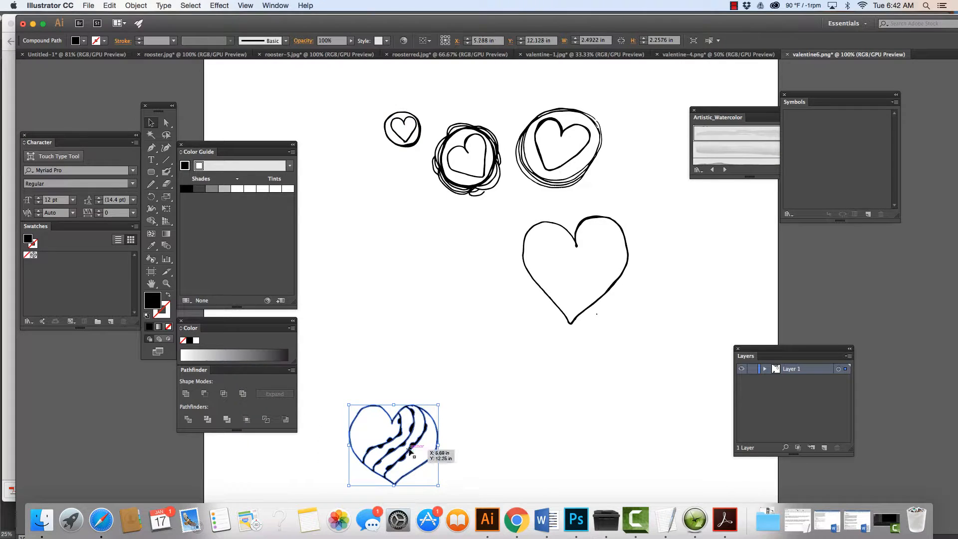
pyautogui.moveTo(410, 443); pyautogui.dragTo(406, 324)
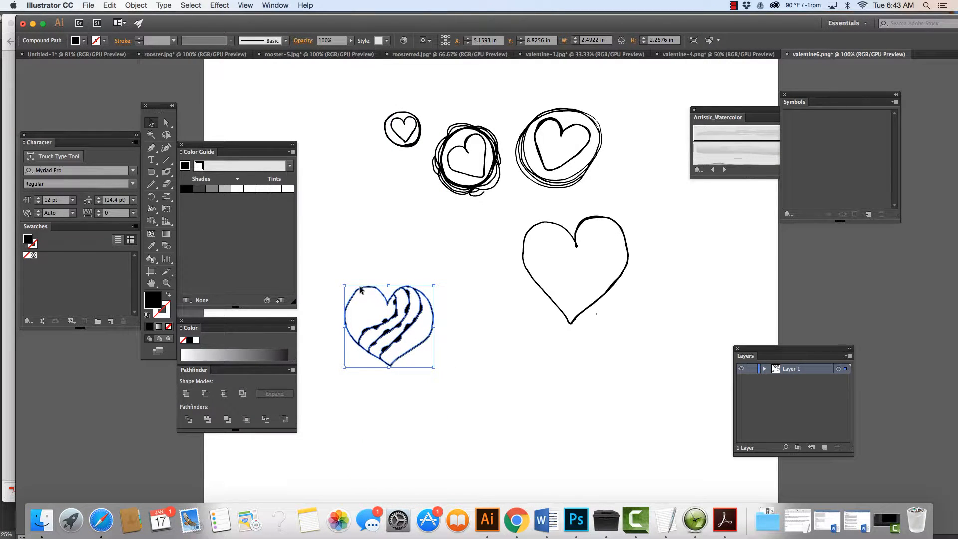
# Paste a copy of the striped heart in front and place it beside the original at about X 8.48 in, Y 9.29 in
pyautogui.click(109, 5)
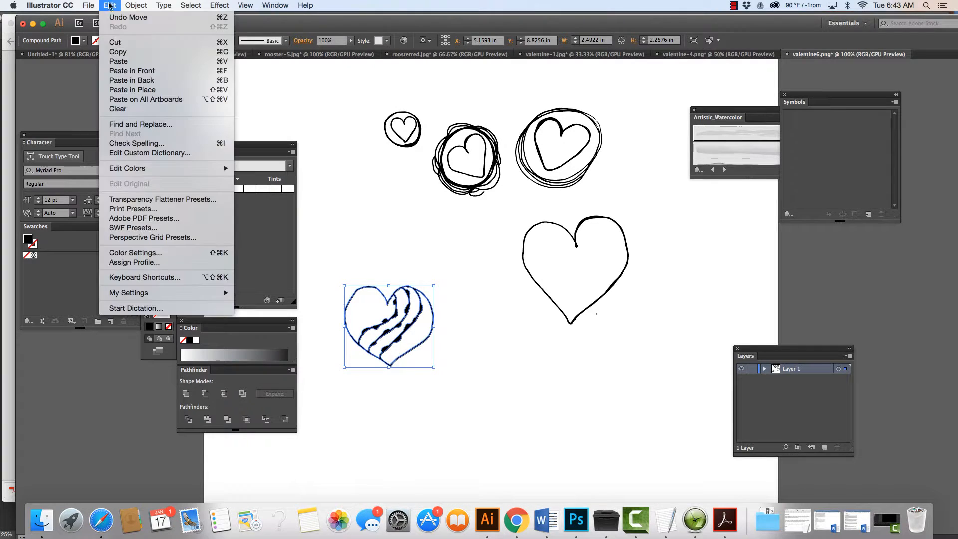
pyautogui.click(119, 52)
pyautogui.click(110, 5)
pyautogui.click(131, 71)
pyautogui.moveTo(387, 298); pyautogui.dragTo(515, 333)
# Move the large plain heart clear of the striped hearts to about X 13.38 in, Y 3.39 in
pyautogui.click(622, 226)
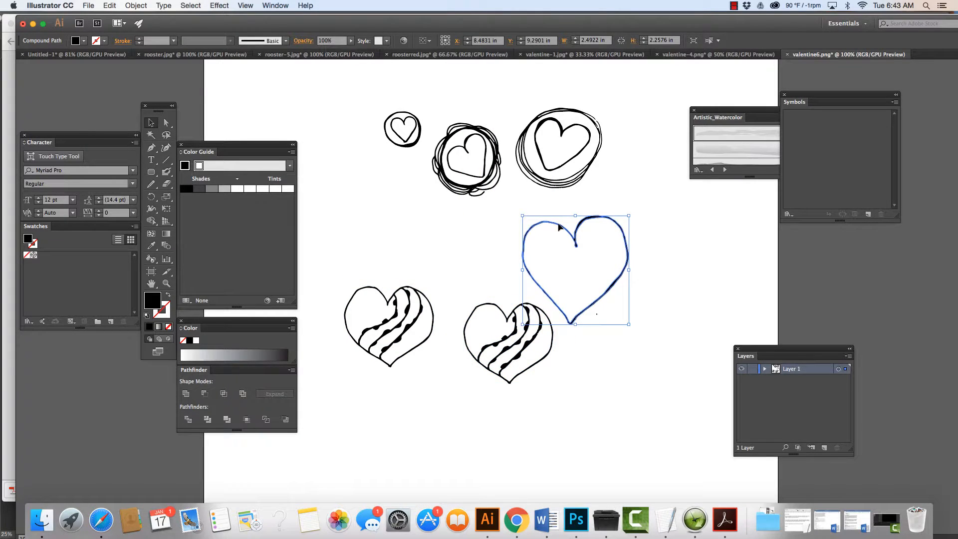
pyautogui.doubleClick(623, 226)
pyautogui.moveTo(597, 218); pyautogui.dragTo(695, 122)
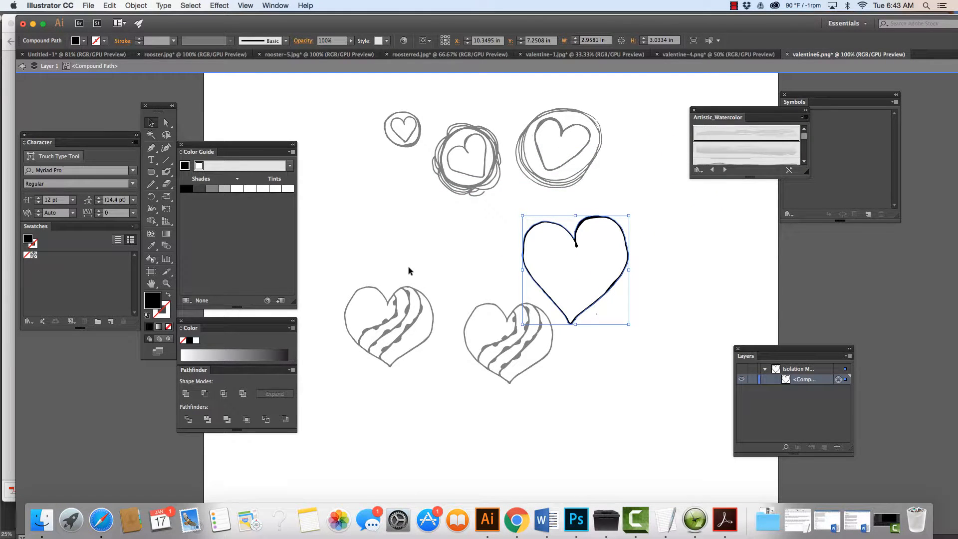
pyautogui.press('Escape')
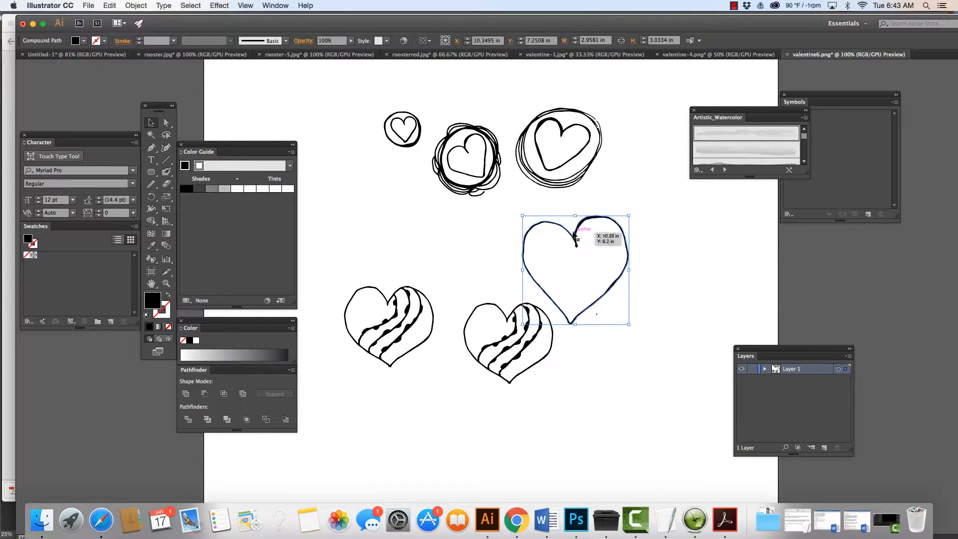
pyautogui.moveTo(577, 229); pyautogui.dragTo(690, 88)
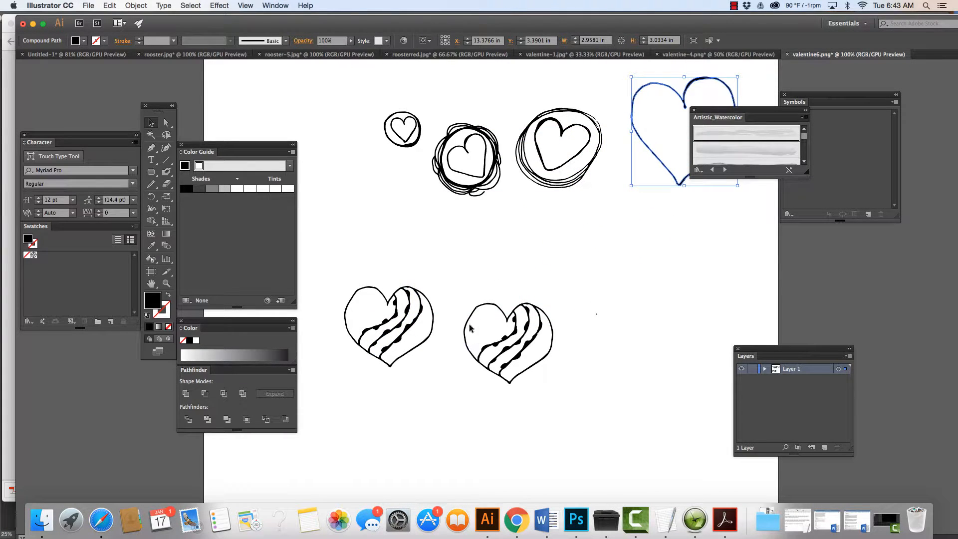
# Move the striped heart copy to about X 8.65 in, Y 9.03 in and close the Artistic_Watercolor brush library
pyautogui.click(489, 305)
pyautogui.moveTo(489, 305); pyautogui.dragTo(494, 297)
pyautogui.click(167, 283)
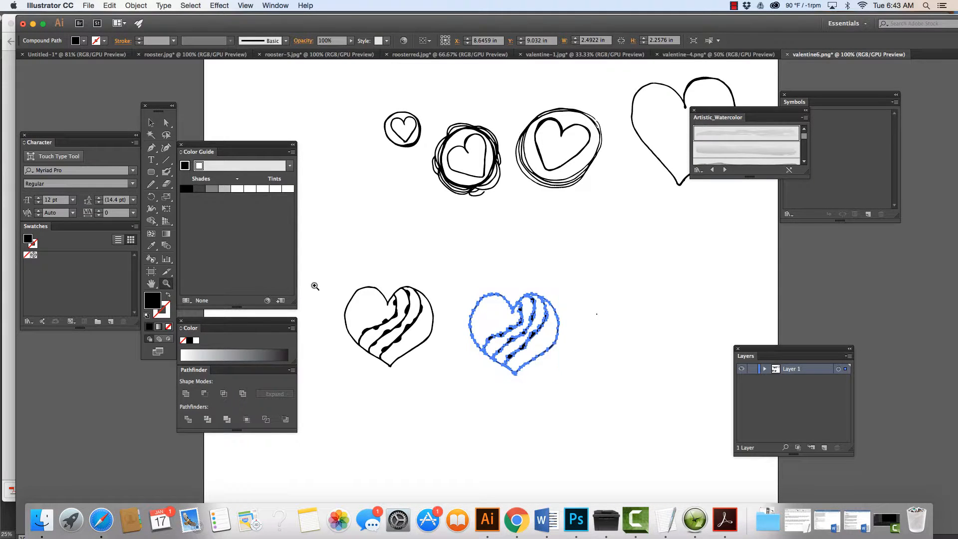
pyautogui.moveTo(324, 274); pyautogui.dragTo(418, 304)
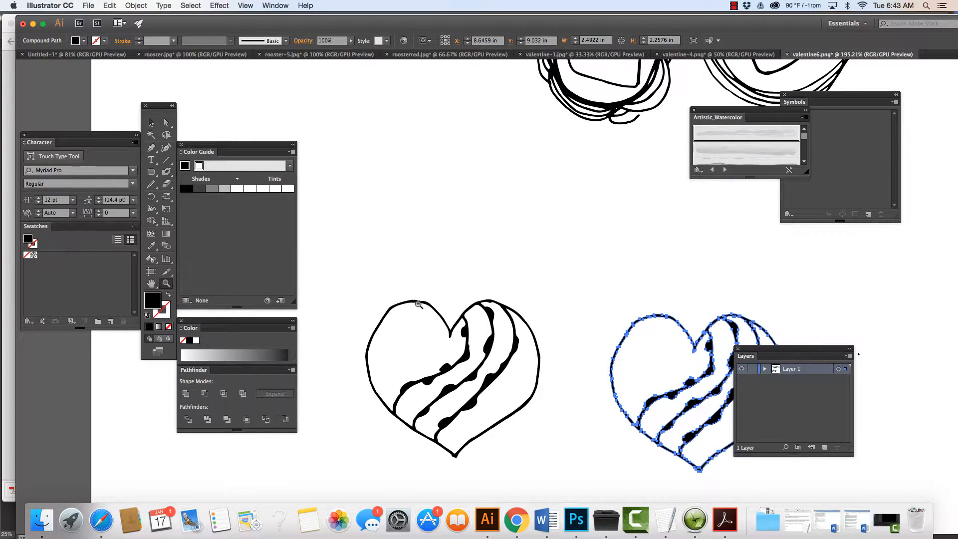
pyautogui.press('space')
pyautogui.moveTo(577, 404); pyautogui.dragTo(559, 288)
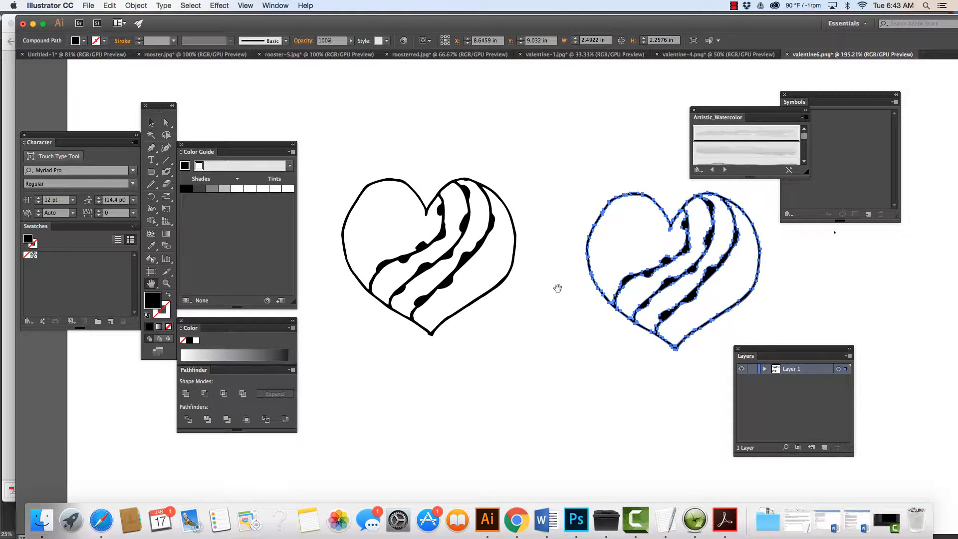
pyautogui.click(693, 111)
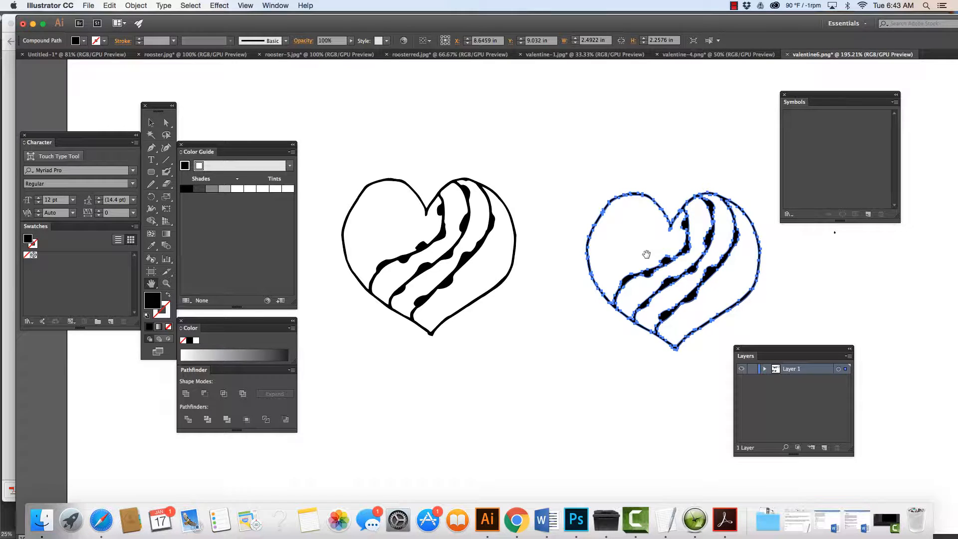
# Smooth the inner contour of the striped heart copy's left lobe with the Smooth tool, from its outer side to the notch
pyautogui.click(151, 184)
pyautogui.click(200, 207)
pyautogui.moveTo(607, 206)
pyautogui.mouseDown()
pyautogui.moveTo(592, 229)
pyautogui.moveTo(613, 200)
pyautogui.moveTo(658, 207)
pyautogui.mouseUp()
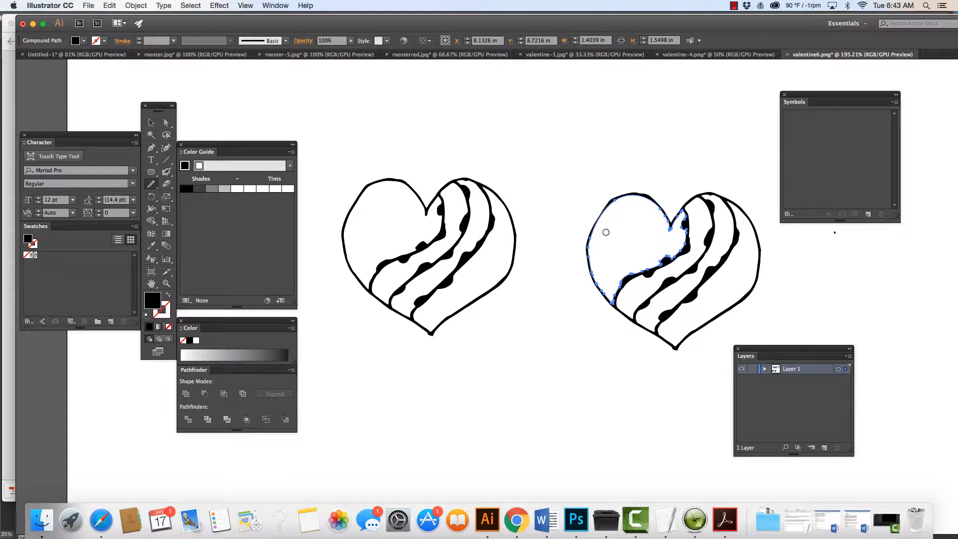
pyautogui.moveTo(591, 237)
pyautogui.mouseDown()
pyautogui.moveTo(587, 272)
pyautogui.moveTo(607, 298)
pyautogui.mouseUp()
pyautogui.moveTo(608, 205); pyautogui.dragTo(590, 256)
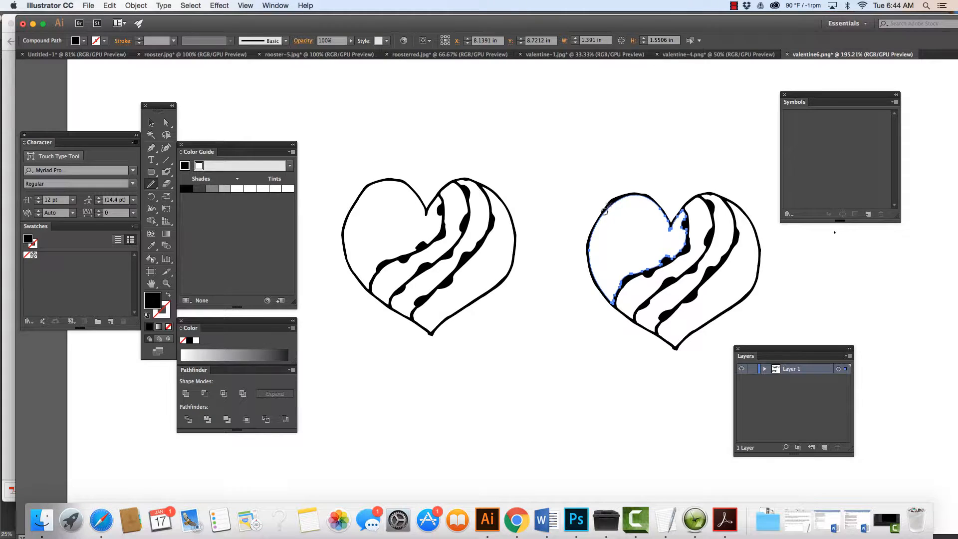
pyautogui.moveTo(604, 212); pyautogui.dragTo(591, 249)
pyautogui.moveTo(652, 204); pyautogui.dragTo(671, 227)
# Paint over the left lobe's line beside the notch with the Blob Brush and try smoothing it
pyautogui.moveTo(166, 172); pyautogui.dragTo(198, 184)
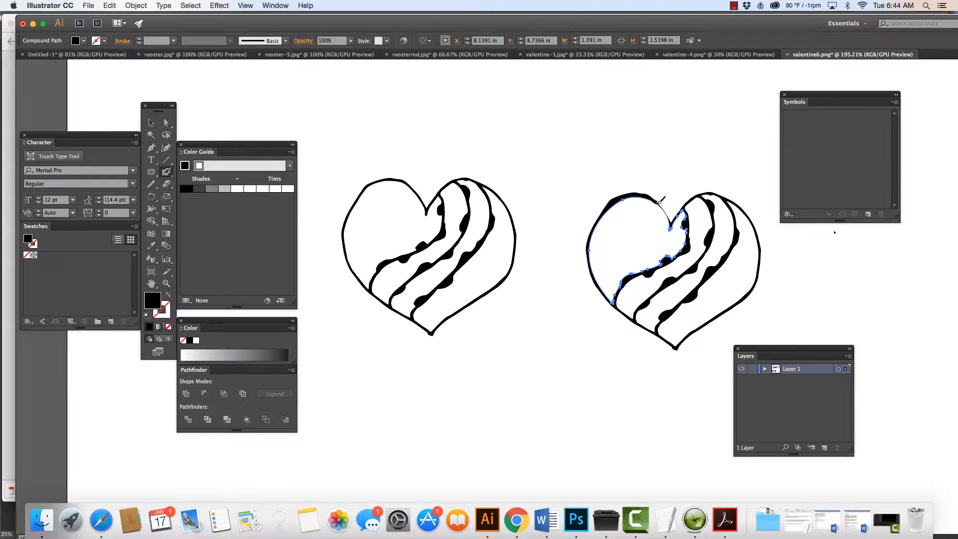
pyautogui.moveTo(665, 212); pyautogui.dragTo(673, 227)
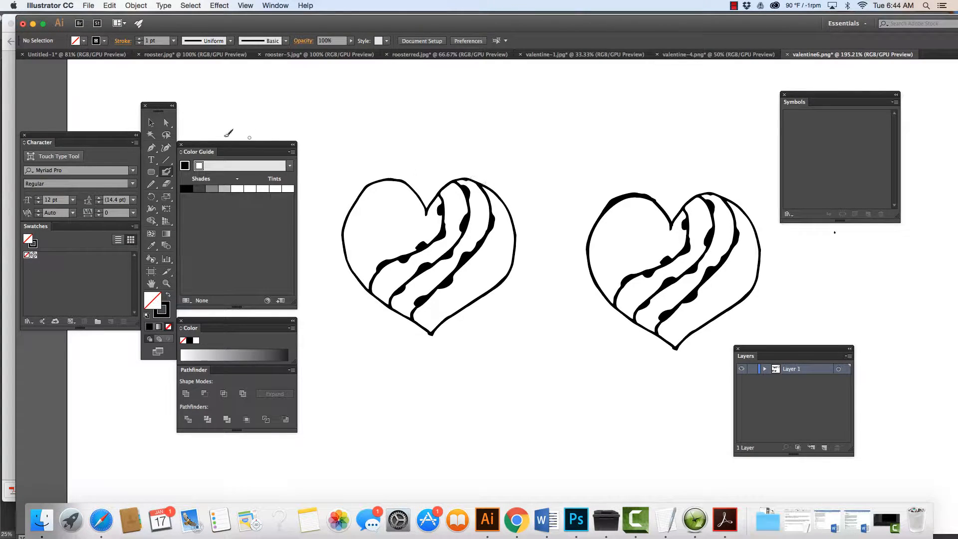
pyautogui.click(152, 184)
pyautogui.moveTo(153, 188); pyautogui.dragTo(175, 207)
pyautogui.moveTo(658, 206); pyautogui.dragTo(654, 200)
# Smooth the outer contour of the striped heart copy along both lobes and near the bottom tip, and deselect it
pyautogui.press('v')
pyautogui.click(644, 197)
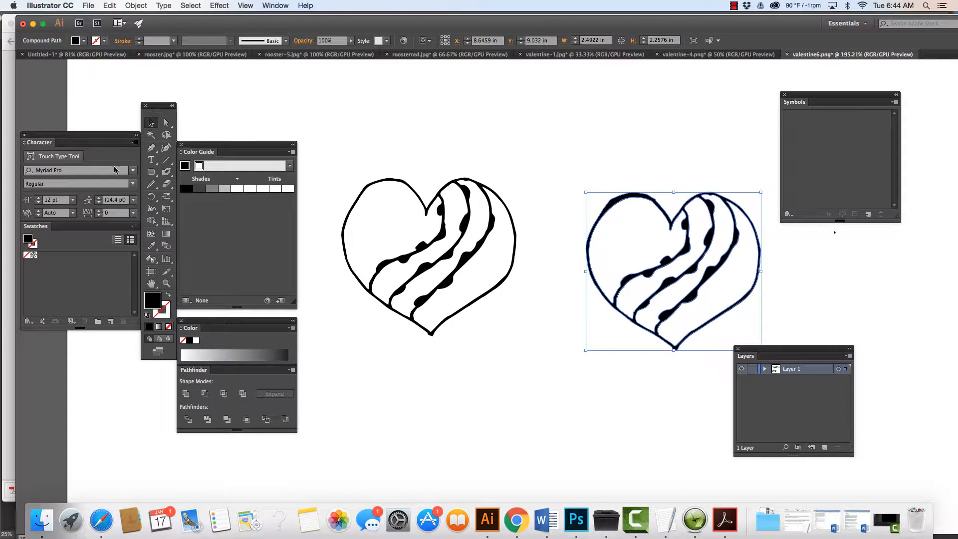
pyautogui.moveTo(150, 185)
pyautogui.mouseDown()
pyautogui.moveTo(172, 200)
pyautogui.moveTo(204, 196)
pyautogui.mouseUp()
pyautogui.moveTo(630, 194)
pyautogui.mouseDown()
pyautogui.moveTo(660, 203)
pyautogui.moveTo(670, 224)
pyautogui.mouseUp()
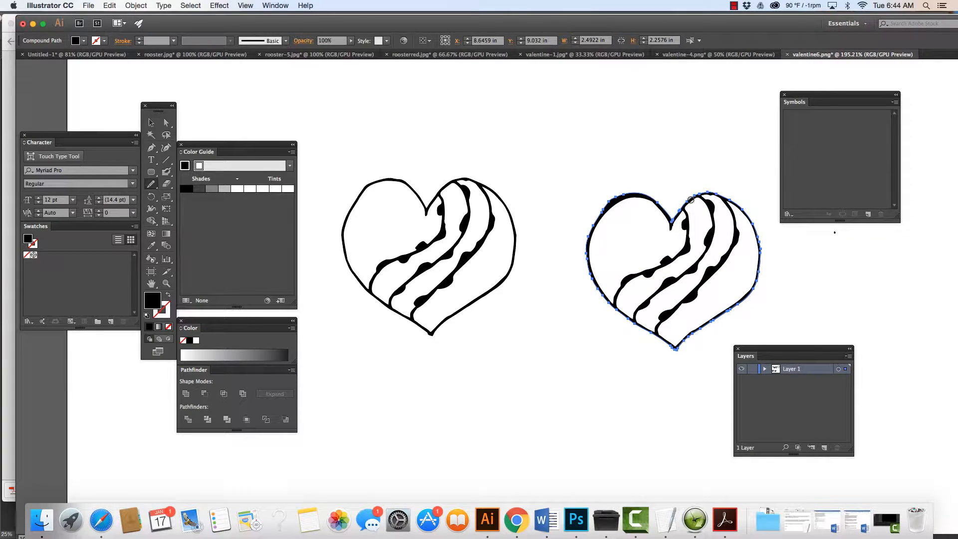
pyautogui.moveTo(715, 192); pyautogui.dragTo(755, 229)
pyautogui.moveTo(681, 341); pyautogui.dragTo(678, 345)
pyautogui.moveTo(640, 326); pyautogui.dragTo(662, 337)
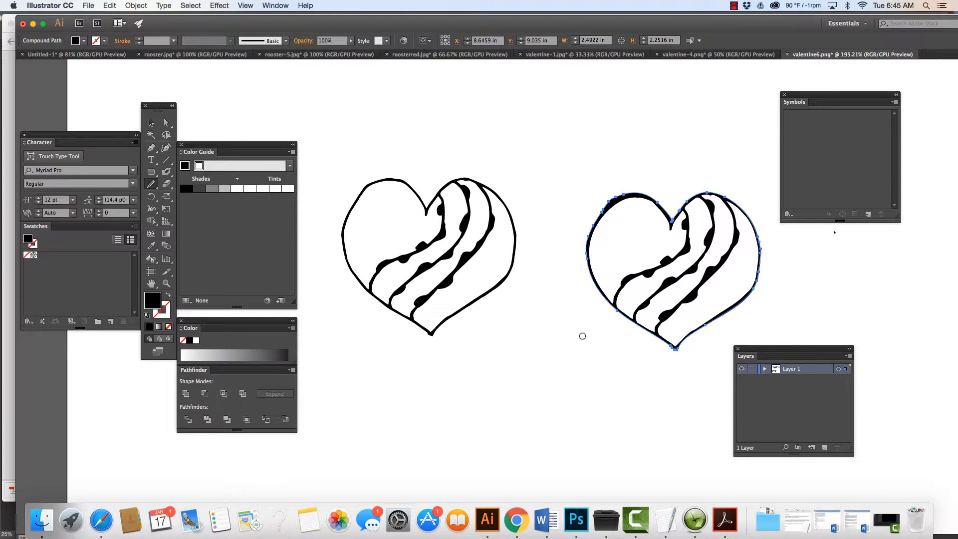
pyautogui.press('v')
pyautogui.click(545, 346)
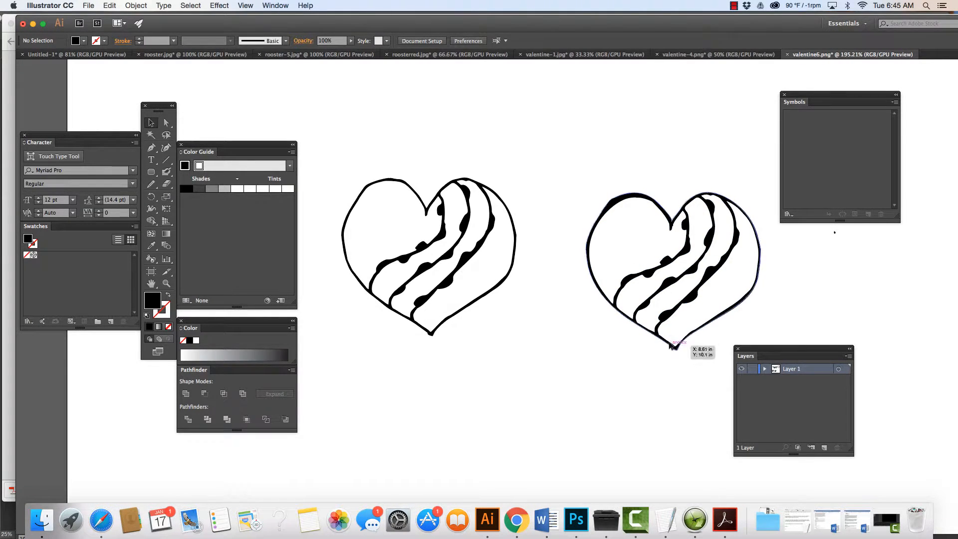
# Smooth the striped heart copy's outer contour at the bottom tip, along the lower right edge and on the right side
pyautogui.click(166, 283)
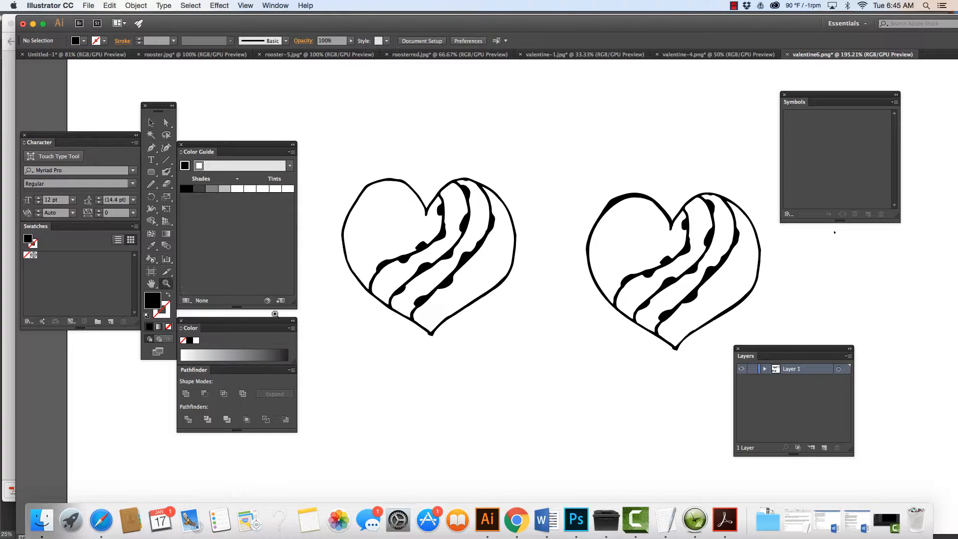
pyautogui.moveTo(647, 337); pyautogui.dragTo(671, 364)
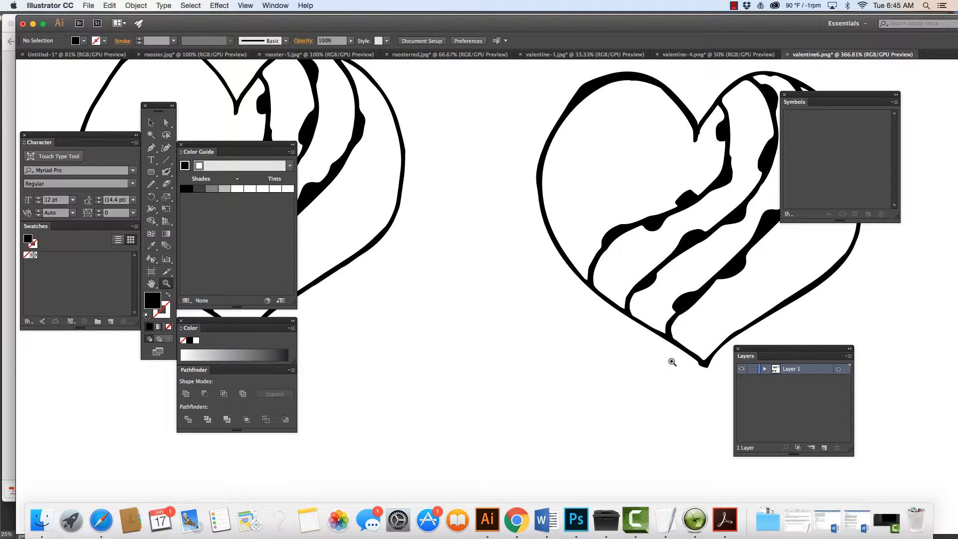
pyautogui.press('space')
pyautogui.moveTo(616, 314); pyautogui.dragTo(552, 310)
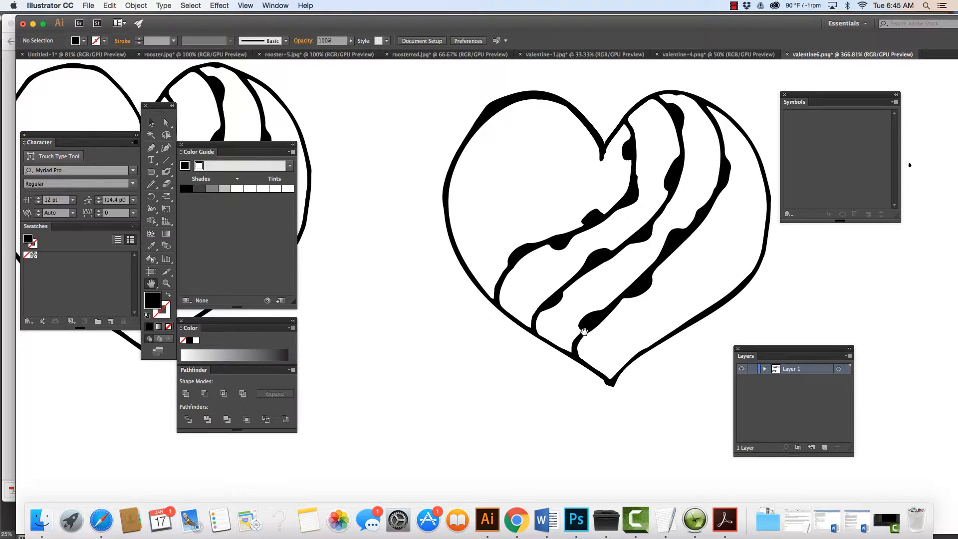
pyautogui.press('v')
pyautogui.click(613, 380)
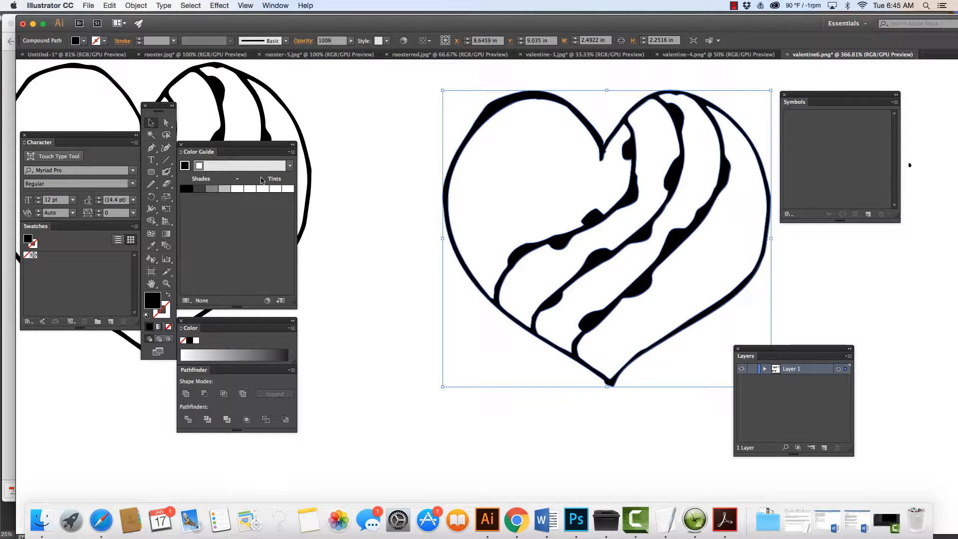
pyautogui.click(153, 185)
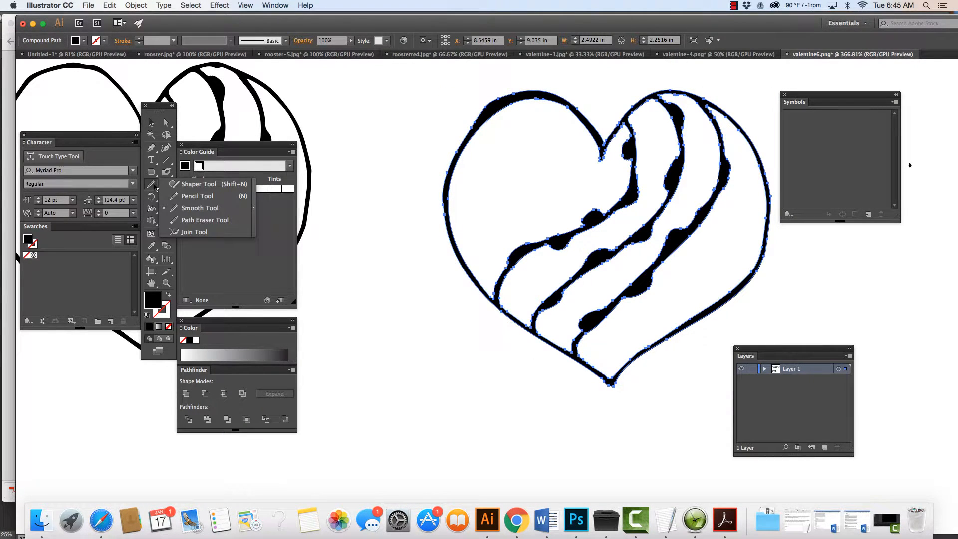
pyautogui.click(197, 196)
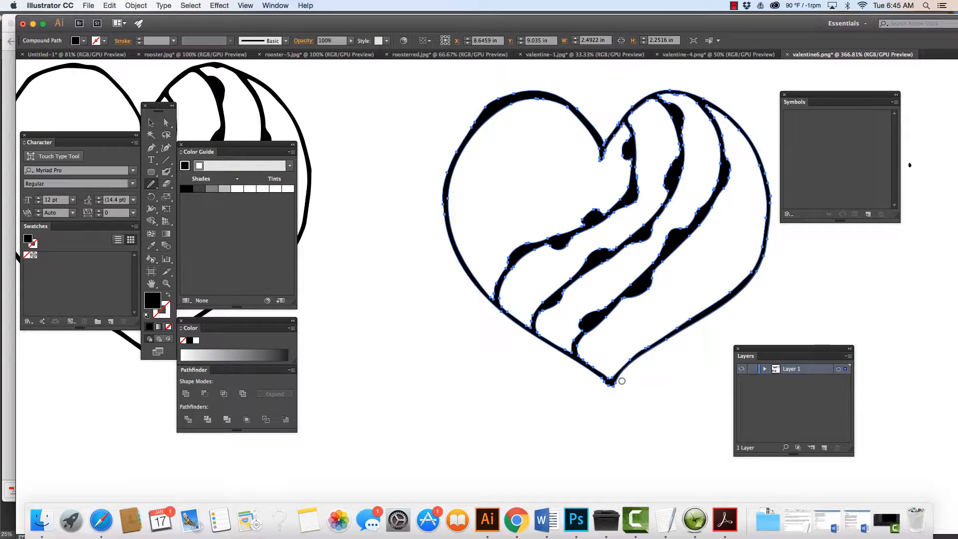
pyautogui.moveTo(613, 385); pyautogui.dragTo(604, 375)
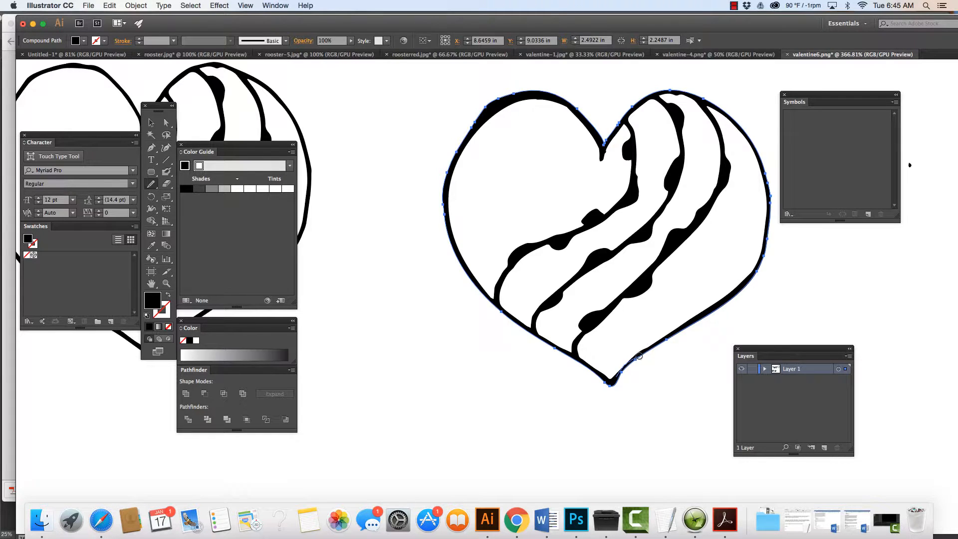
pyautogui.moveTo(657, 345); pyautogui.dragTo(660, 349)
pyautogui.moveTo(759, 265); pyautogui.dragTo(758, 267)
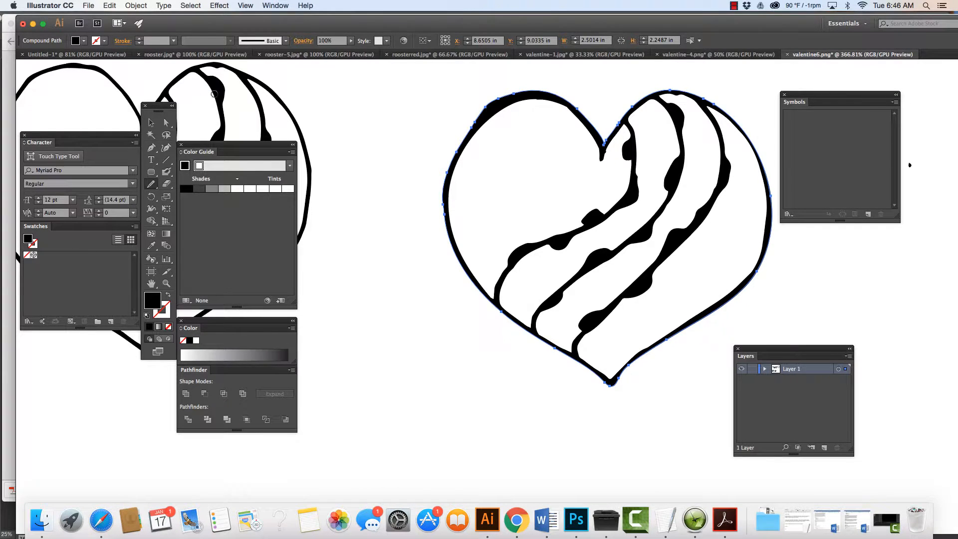
# Move the outer contour's lower-left anchor to about X 7.83 in, Y 9.60 in and the anchor beside the tip to X 8.83 in, Y 10.01 in
pyautogui.click(167, 122)
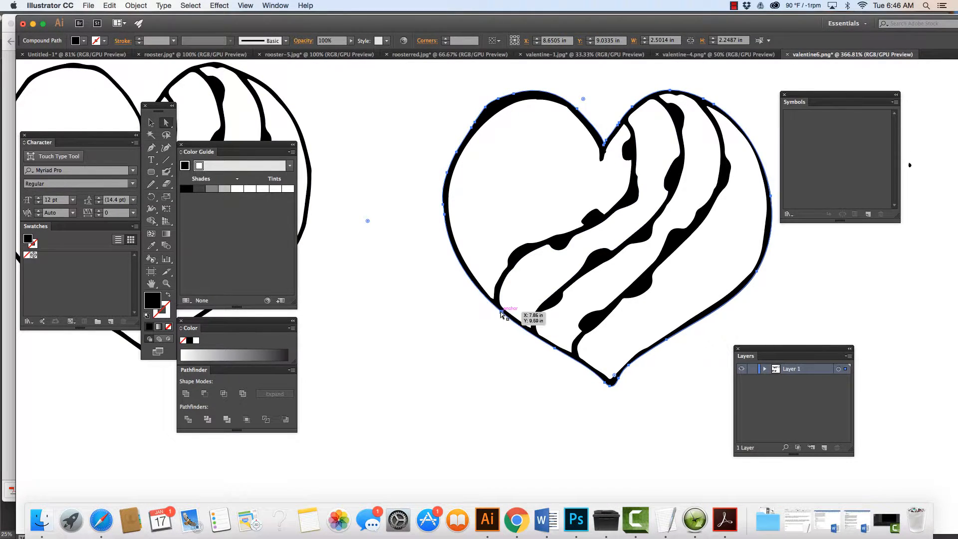
pyautogui.moveTo(502, 313); pyautogui.dragTo(499, 316)
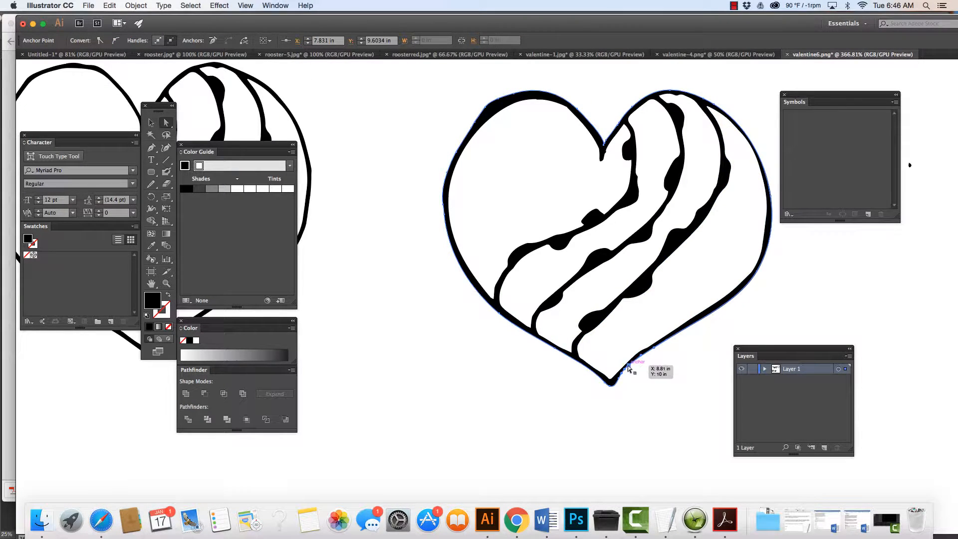
pyautogui.moveTo(628, 369); pyautogui.dragTo(631, 370)
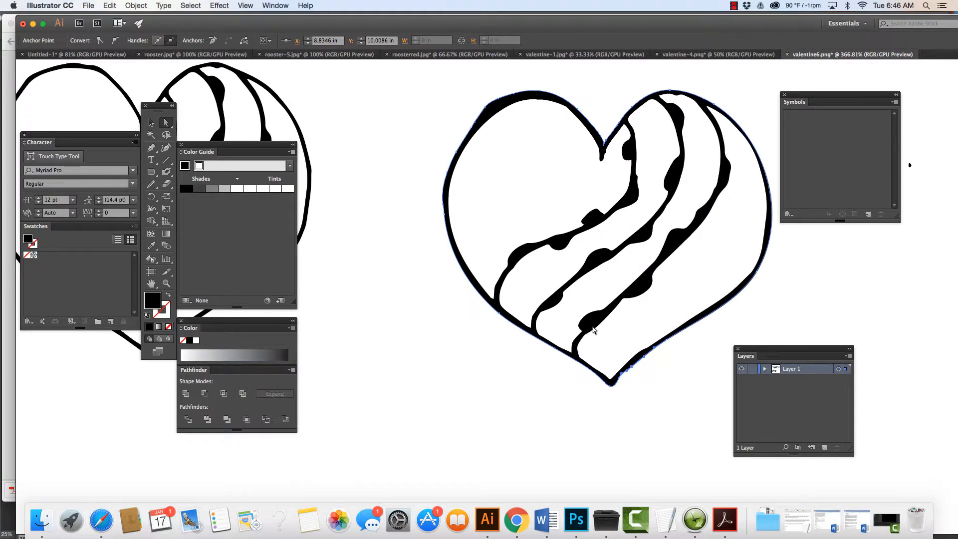
# Thicken the heart's right edge by moving its outer anchors to about X 9.82 in, Y 9.29 in and X 9.91 in, Y 8.71 in
pyautogui.click(667, 341)
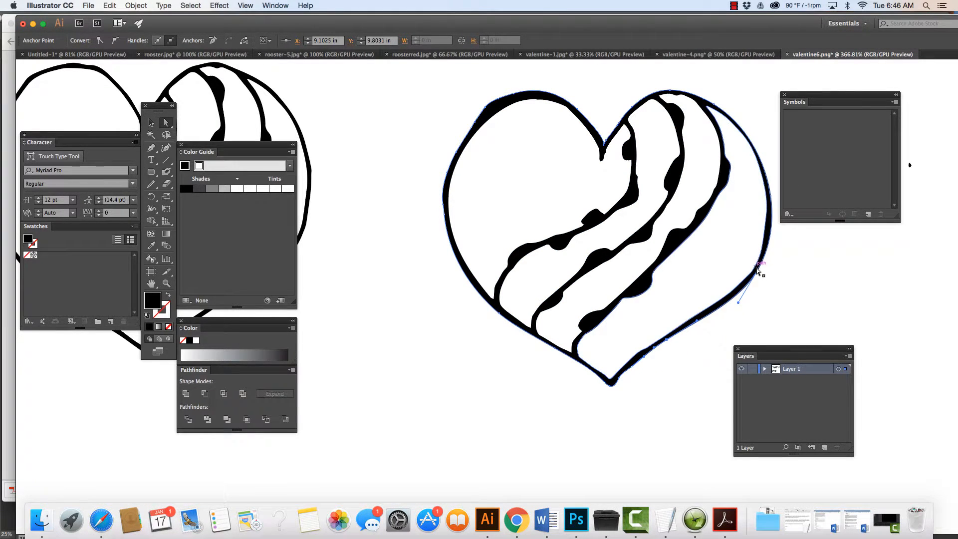
pyautogui.moveTo(756, 271); pyautogui.dragTo(761, 272)
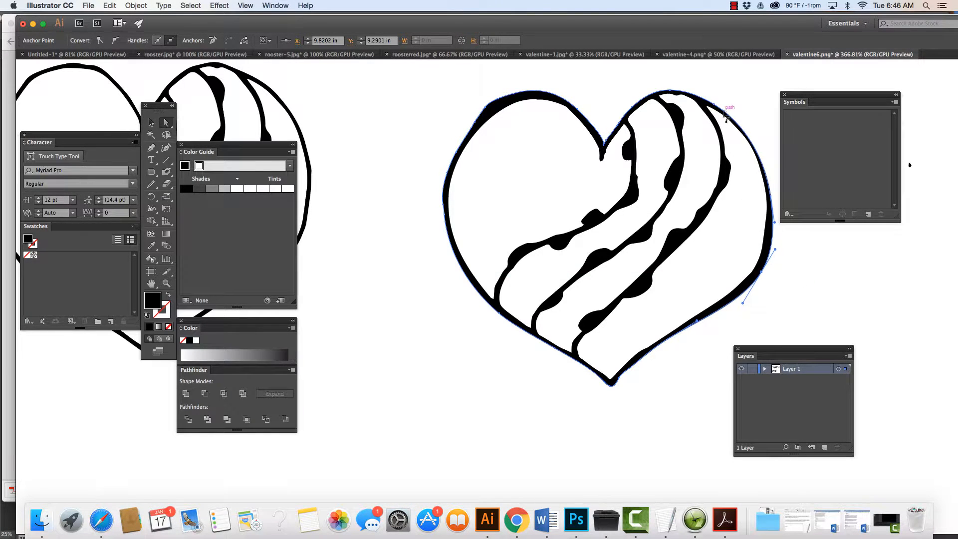
pyautogui.click(748, 138)
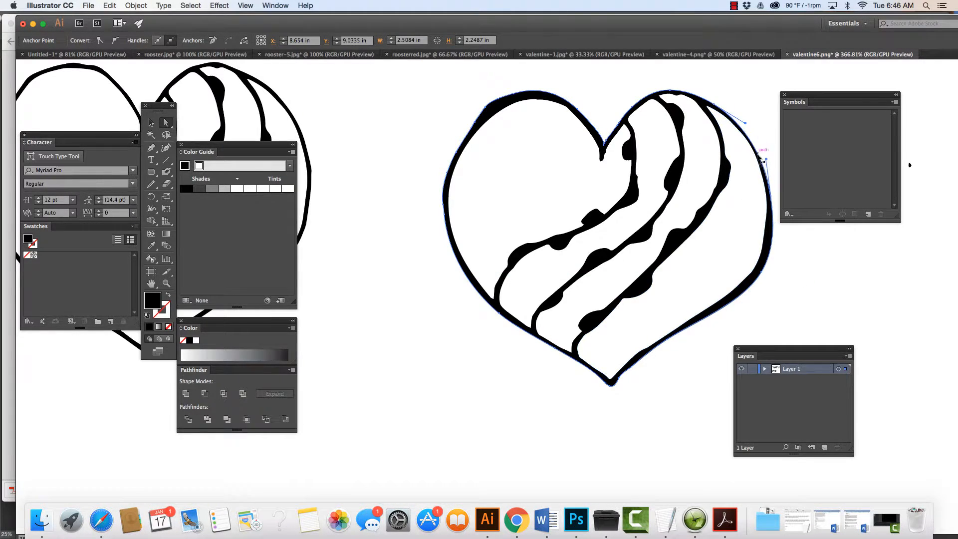
pyautogui.click(771, 196)
pyautogui.moveTo(772, 198); pyautogui.dragTo(773, 197)
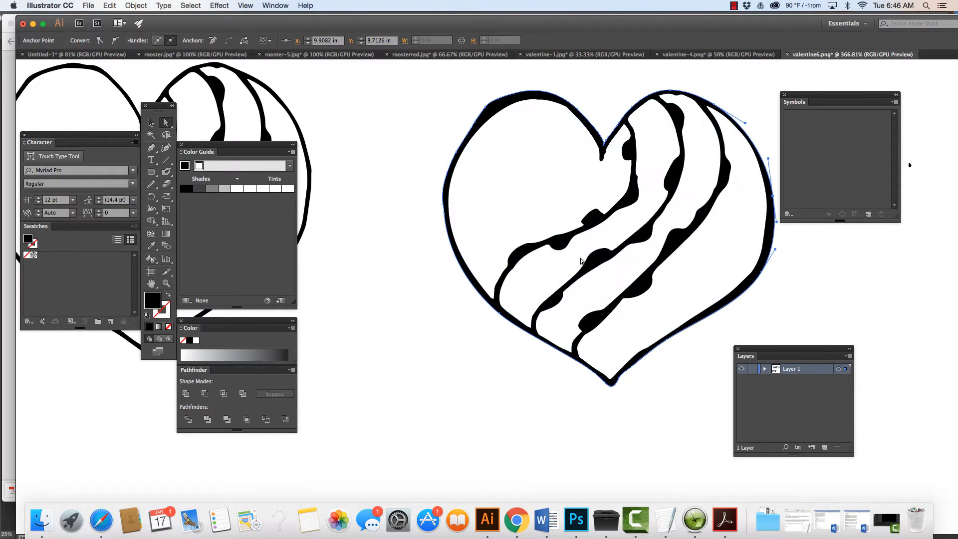
# Smooth the inner contour of the left lobe at the notch with the Smooth tool, and deselect the heart
pyautogui.click(605, 152)
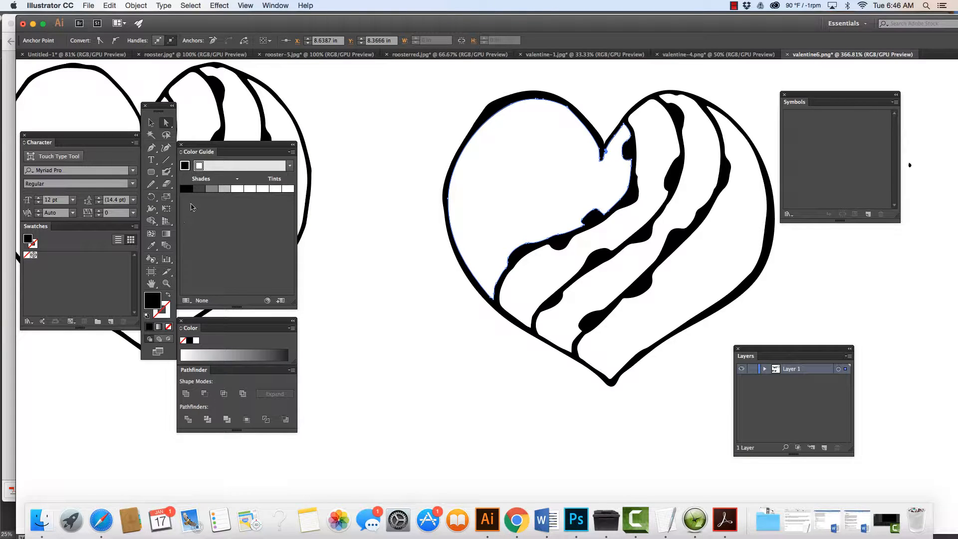
pyautogui.click(151, 185)
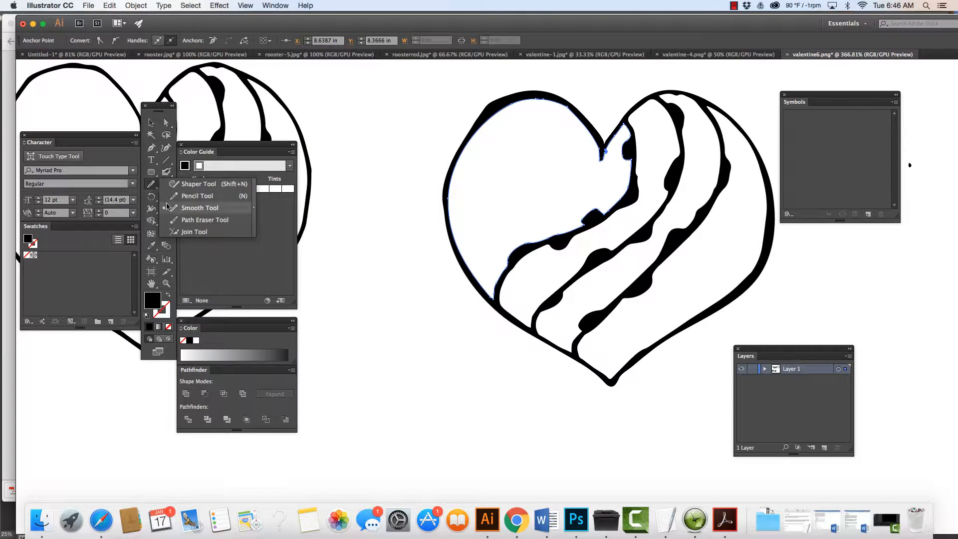
pyautogui.click(200, 207)
pyautogui.moveTo(605, 153); pyautogui.dragTo(603, 157)
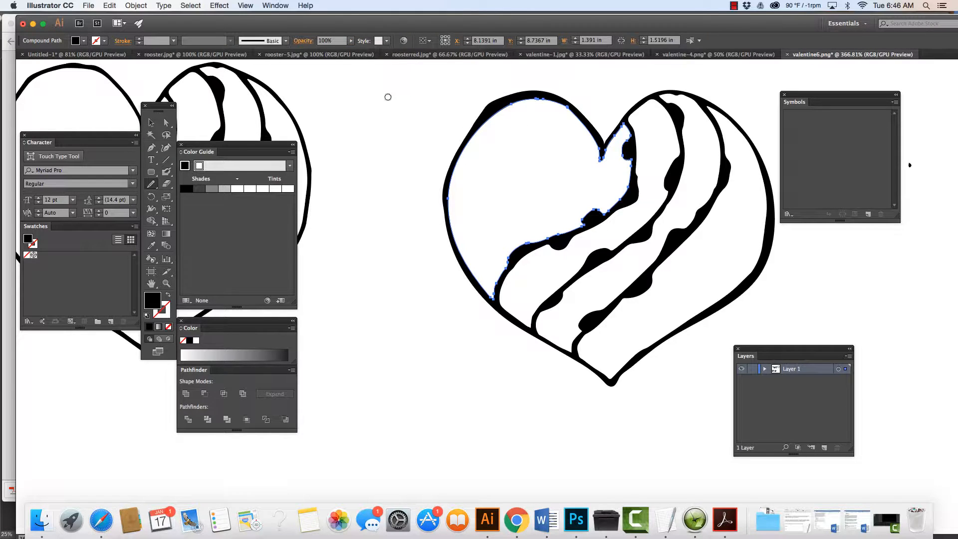
pyautogui.click(166, 123)
pyautogui.click(337, 149)
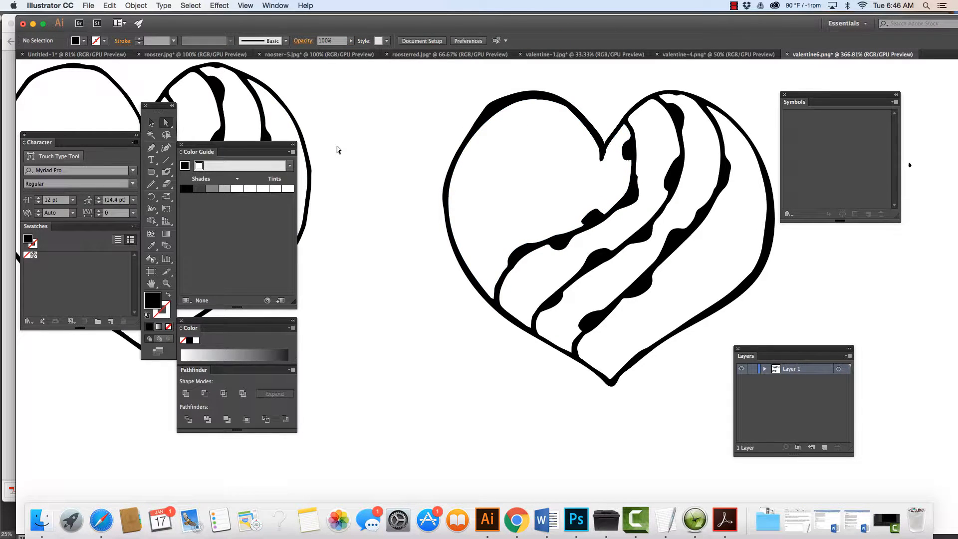
# Move the heart copy's upper-left outer anchor to about X 7.73 in, Y 8.06 in, and nudge the neighbouring anchor about 0.01 in right and 0.02 in down
pyautogui.click(504, 103)
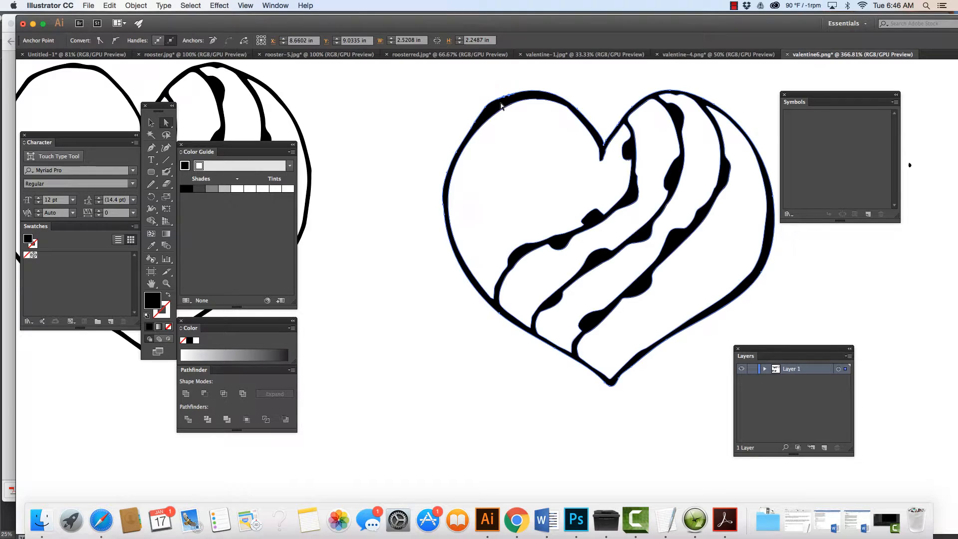
pyautogui.click(488, 107)
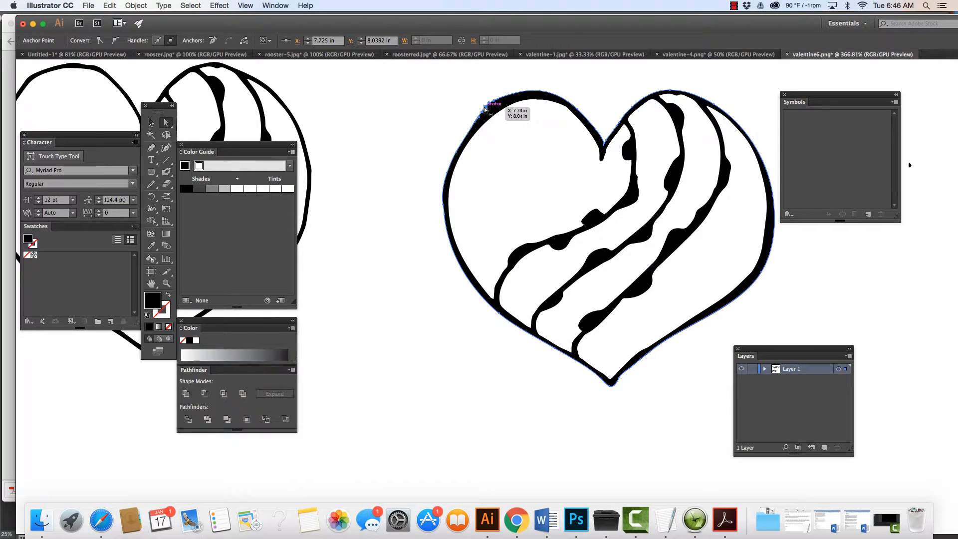
pyautogui.moveTo(487, 110); pyautogui.dragTo(489, 111)
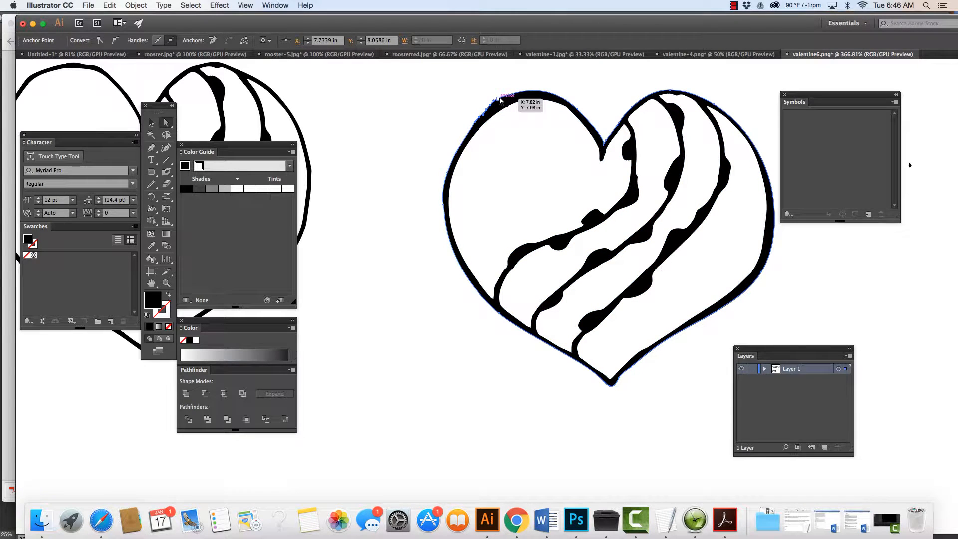
pyautogui.click(500, 101)
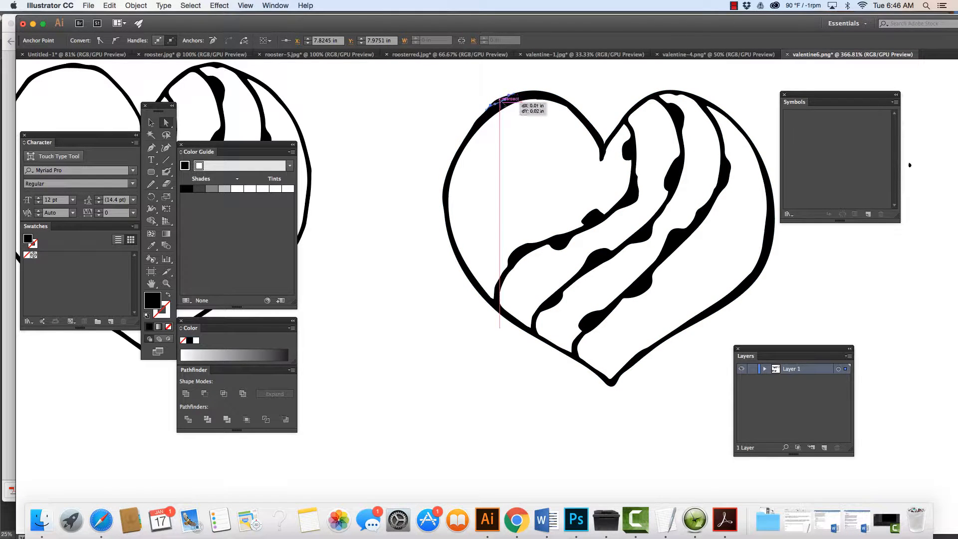
pyautogui.click(444, 98)
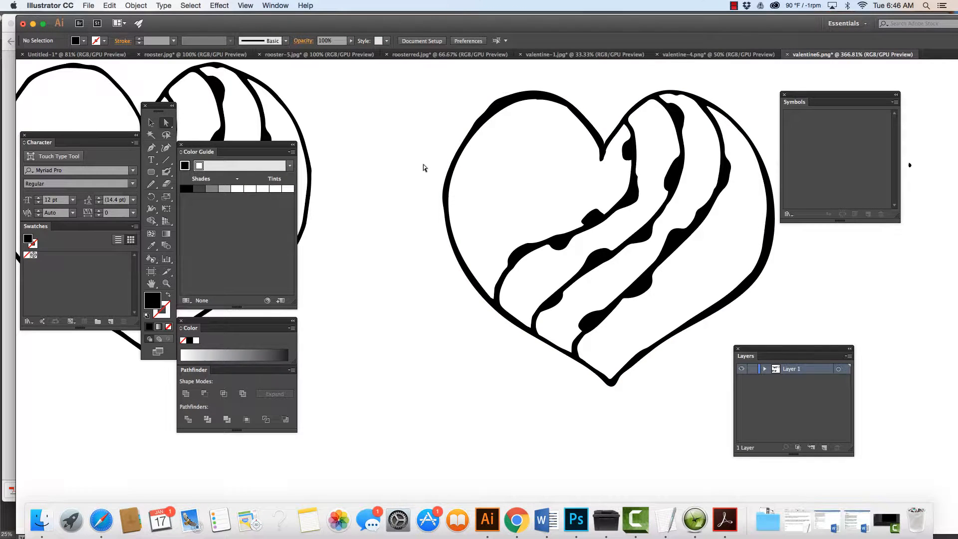
# Move the Color and Pathfinder panel group up so it overlaps the Color Guide panel, leaving the heart copy deselected
pyautogui.press('super+minus')
pyautogui.press('super+minus')
pyautogui.press('super+minus')
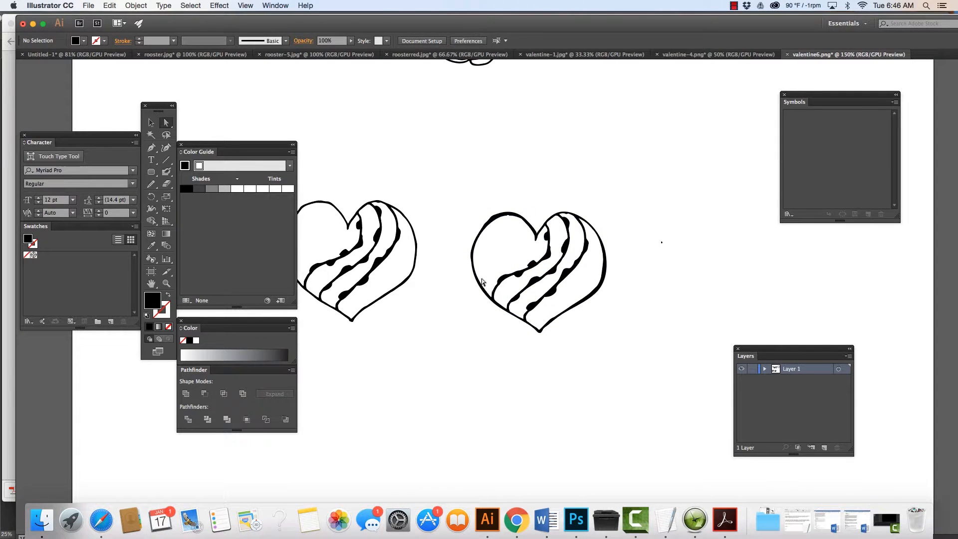
pyautogui.press('super+equal')
pyautogui.press('super+equal')
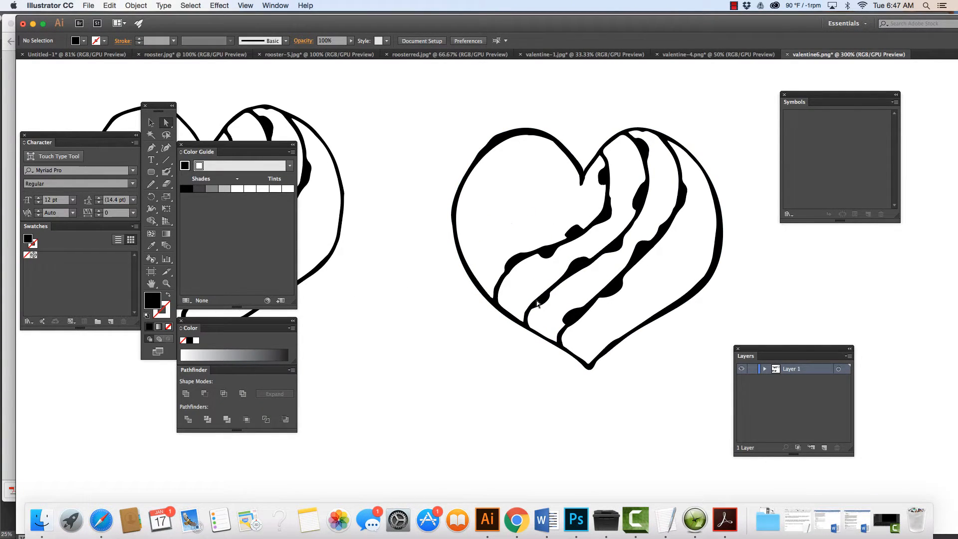
pyautogui.moveTo(415, 97); pyautogui.dragTo(732, 390)
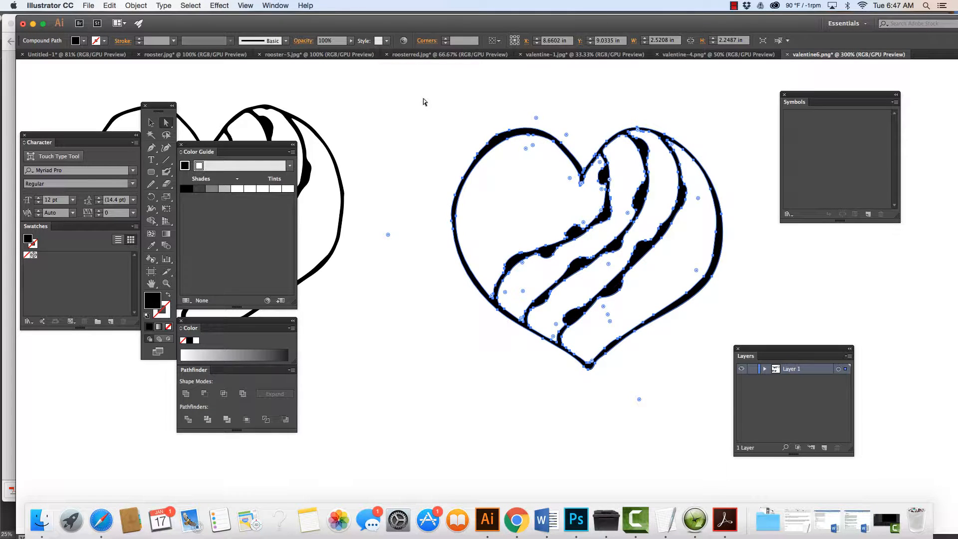
pyautogui.moveTo(423, 101); pyautogui.dragTo(732, 402)
pyautogui.moveTo(204, 321); pyautogui.dragTo(329, 146)
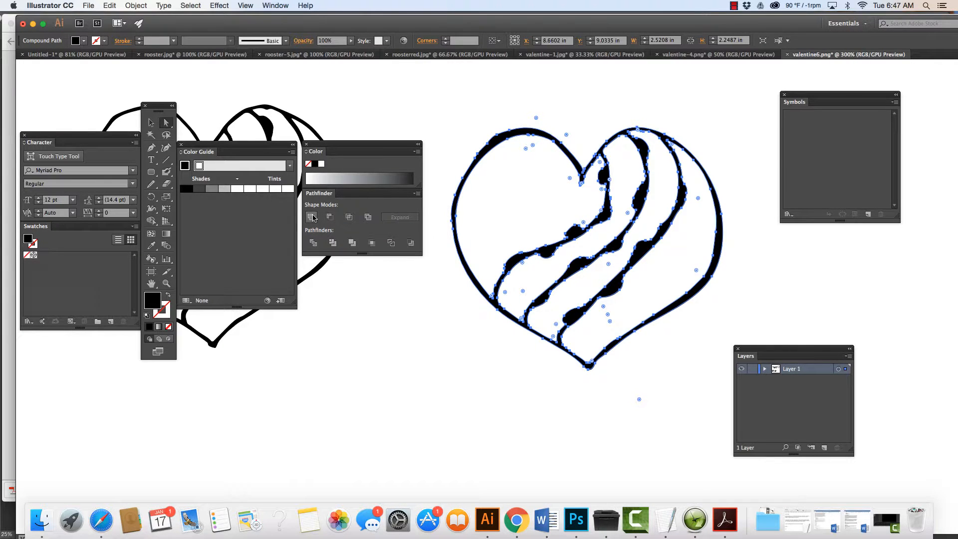
pyautogui.click(394, 292)
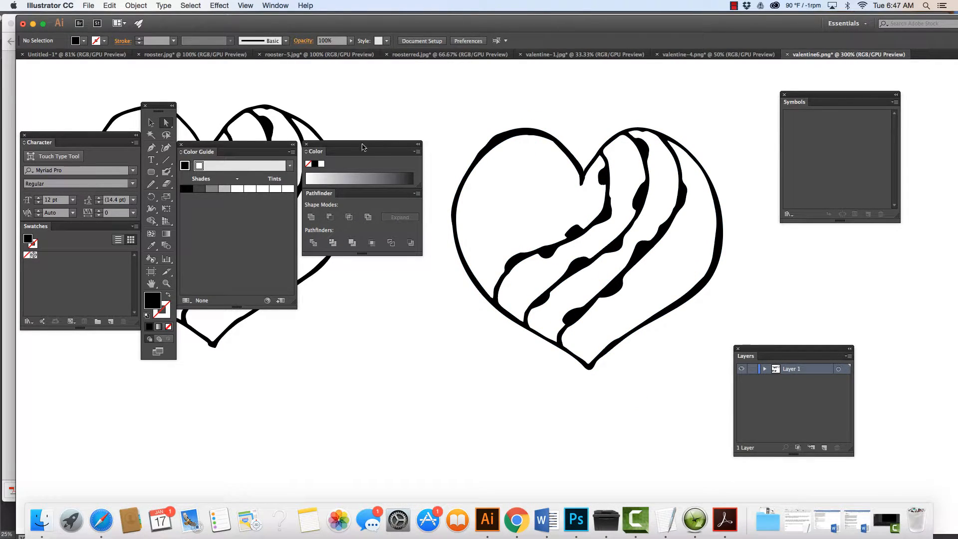
pyautogui.moveTo(363, 147); pyautogui.dragTo(290, 148)
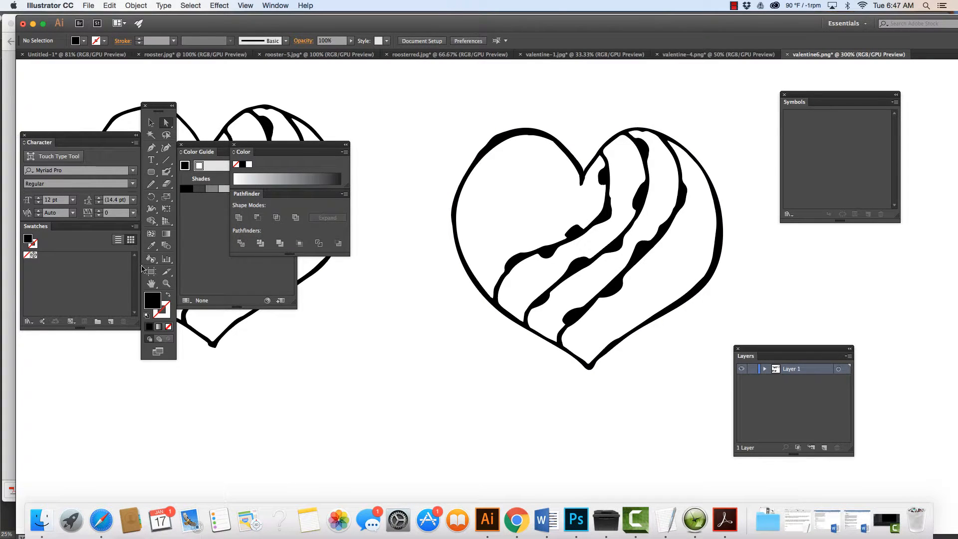
# Choose #bf3a3a as the fill colour and draw a rounded square about 3.05 in wide from its centre, covering the heart copy
pyautogui.doubleClick(152, 301)
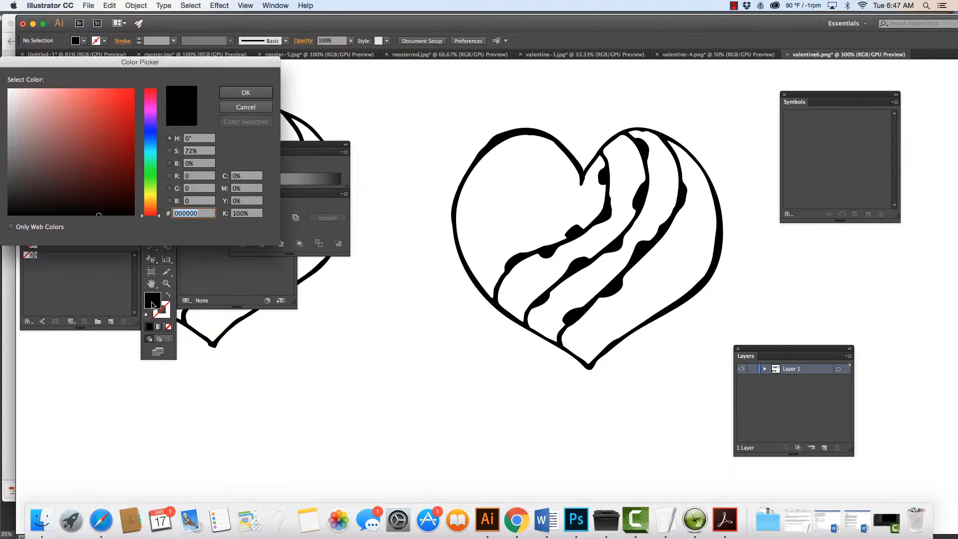
pyautogui.click(96, 120)
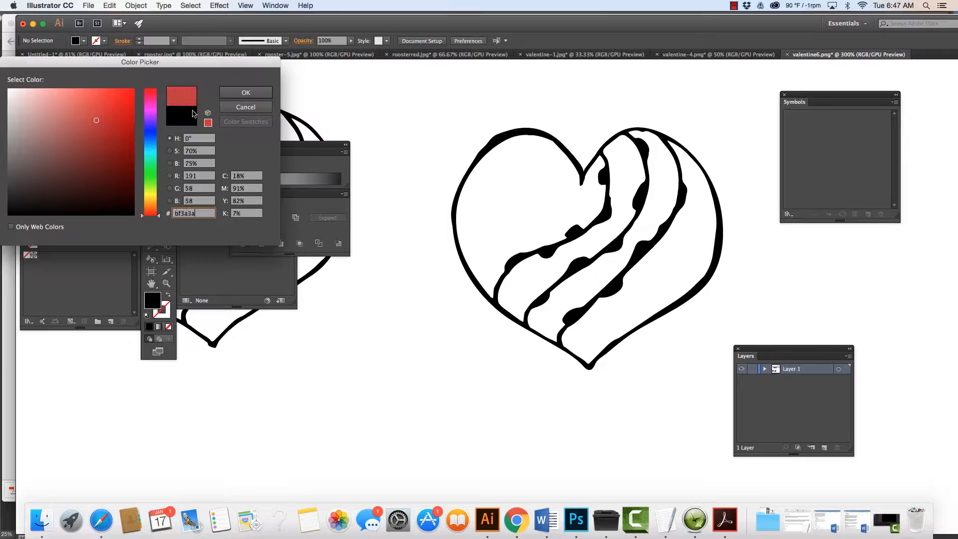
pyautogui.click(244, 93)
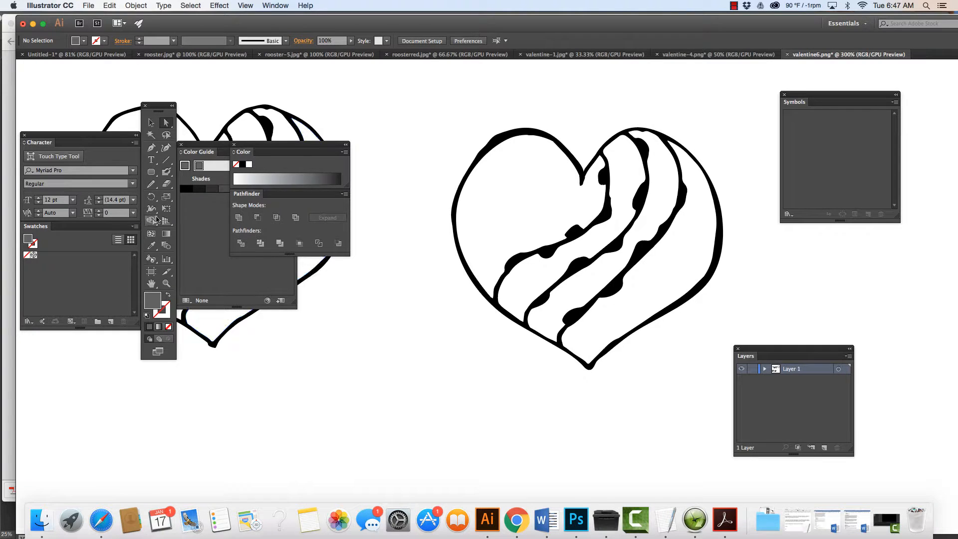
pyautogui.click(153, 172)
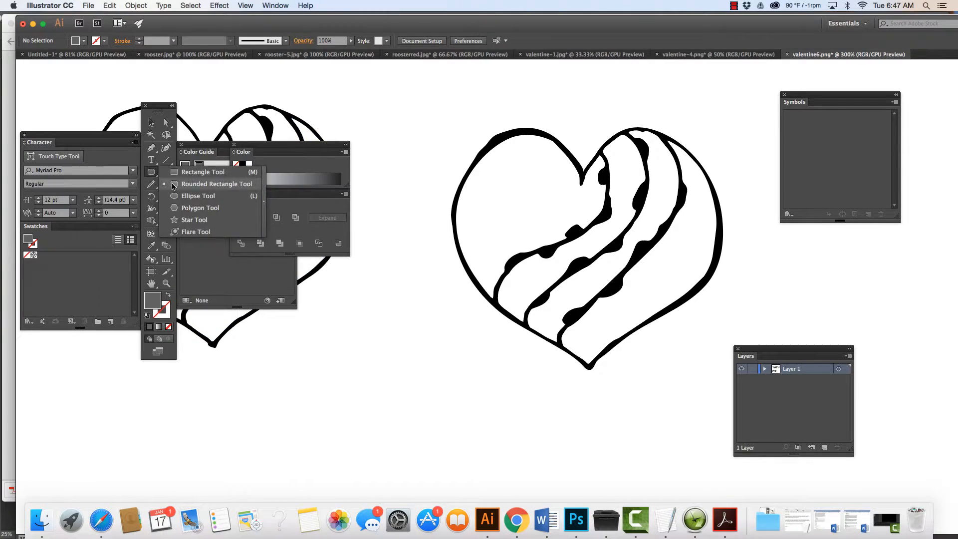
pyautogui.click(216, 183)
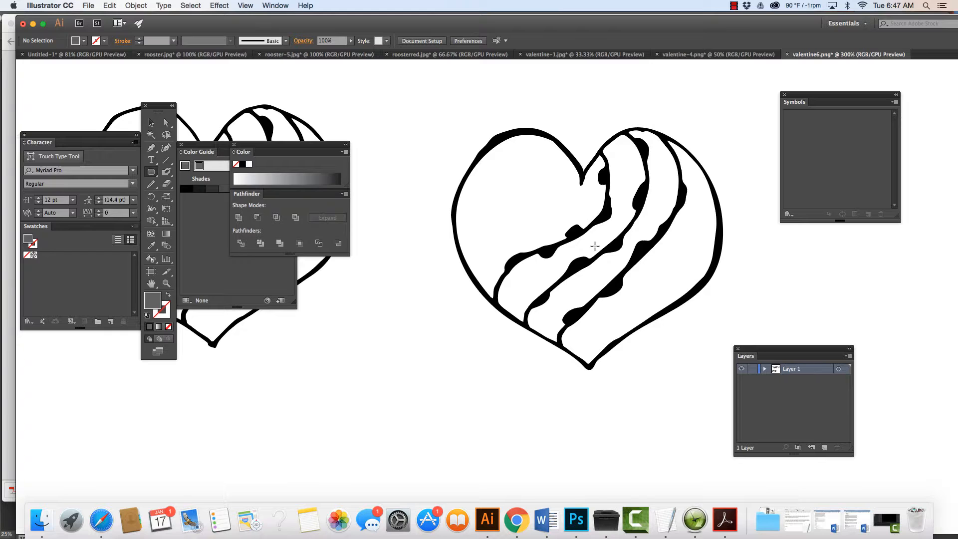
pyautogui.moveTo(611, 257); pyautogui.dragTo(447, 93)
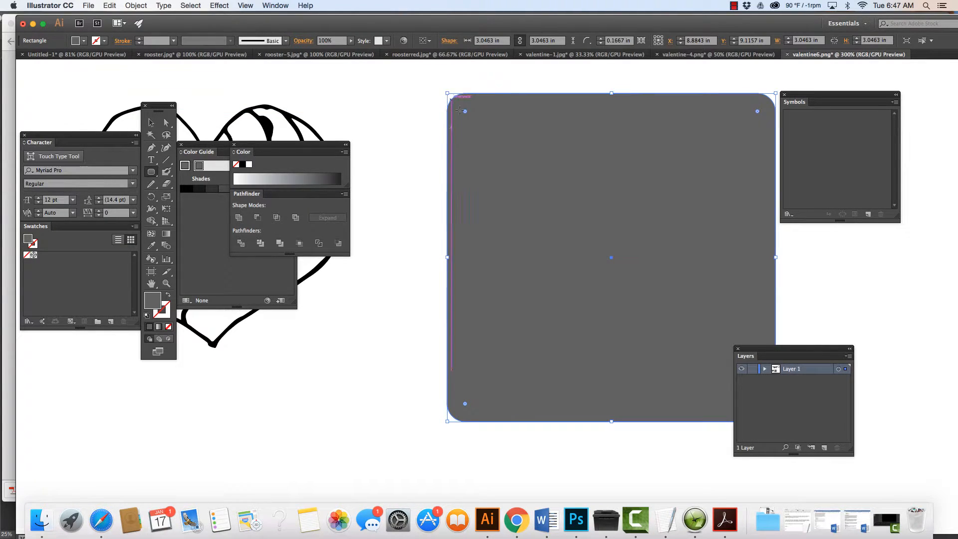
pyautogui.hscroll(1, 488, 150)
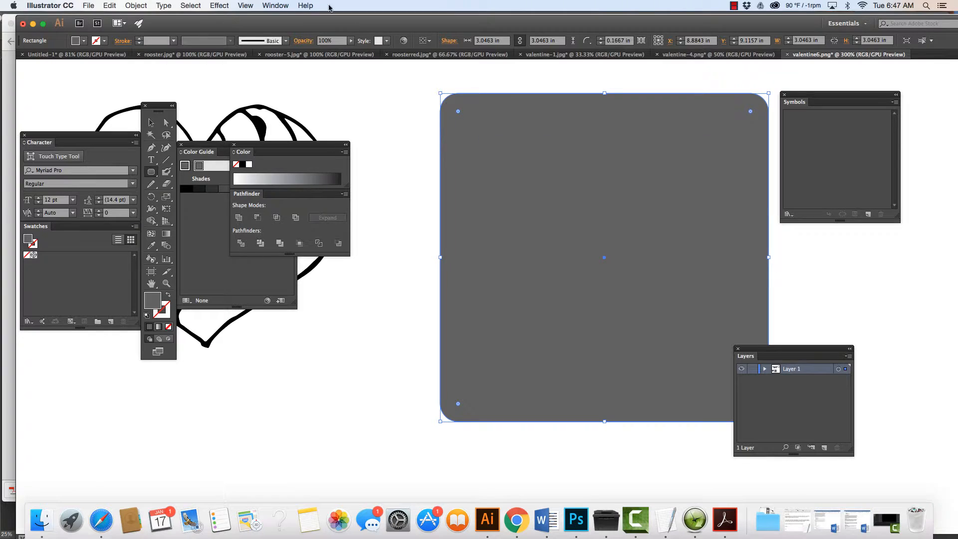
# Set the square's saturation to 91% in Recolor Artwork and apply the dark red base shade from the Color Guide as its fill
pyautogui.click(404, 41)
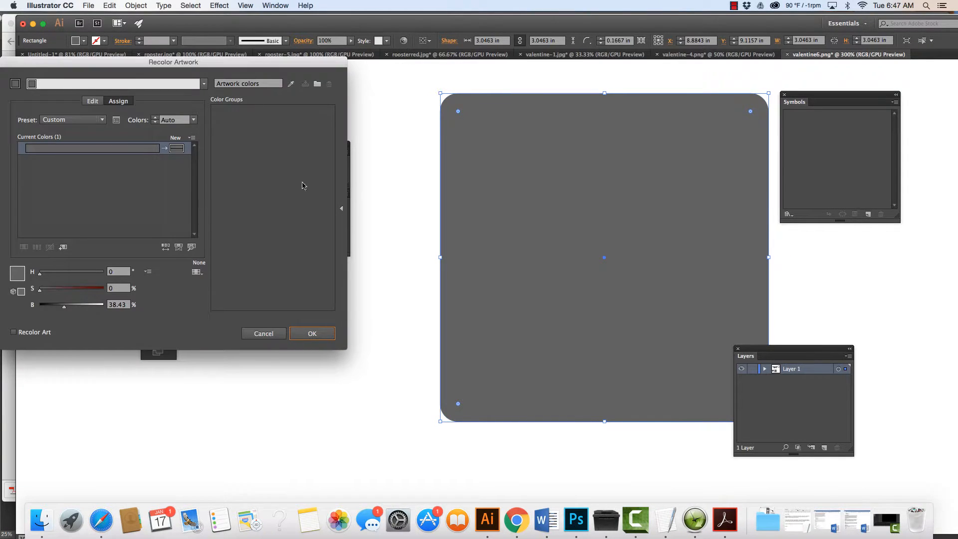
pyautogui.moveTo(39, 290); pyautogui.dragTo(83, 293)
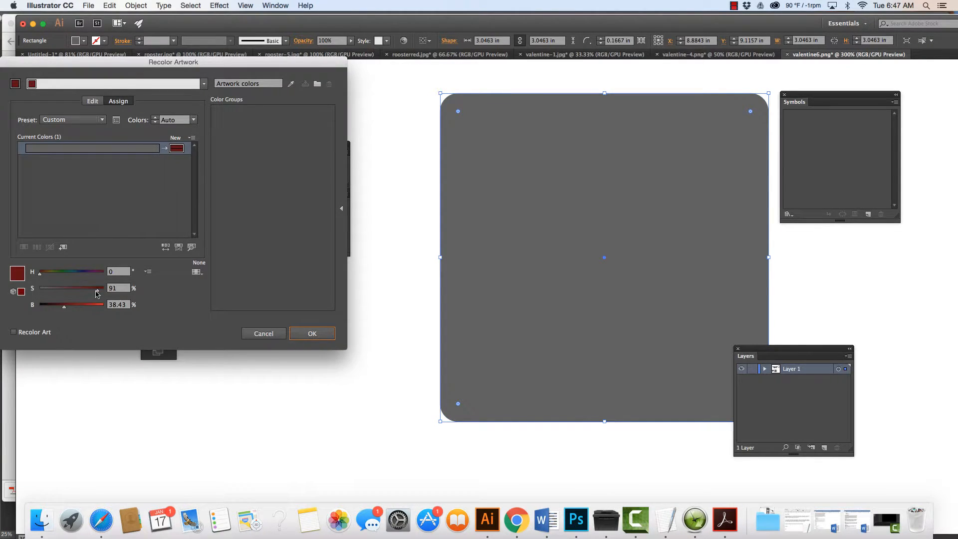
pyautogui.click(311, 333)
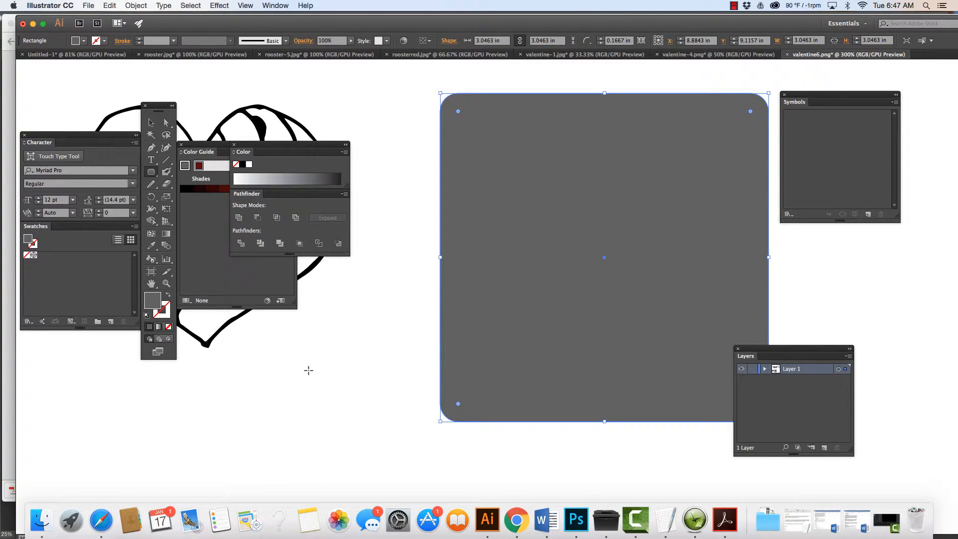
pyautogui.moveTo(210, 148); pyautogui.dragTo(224, 150)
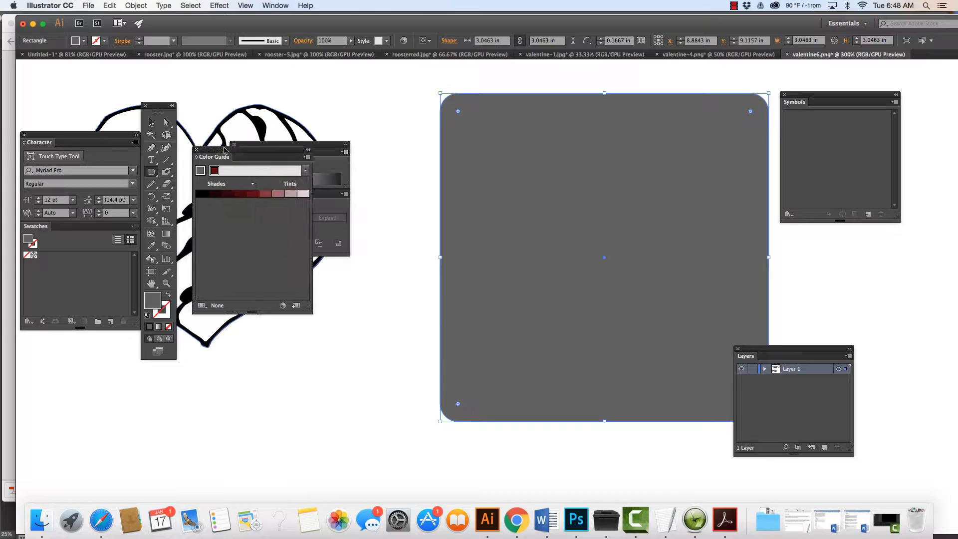
pyautogui.click(252, 194)
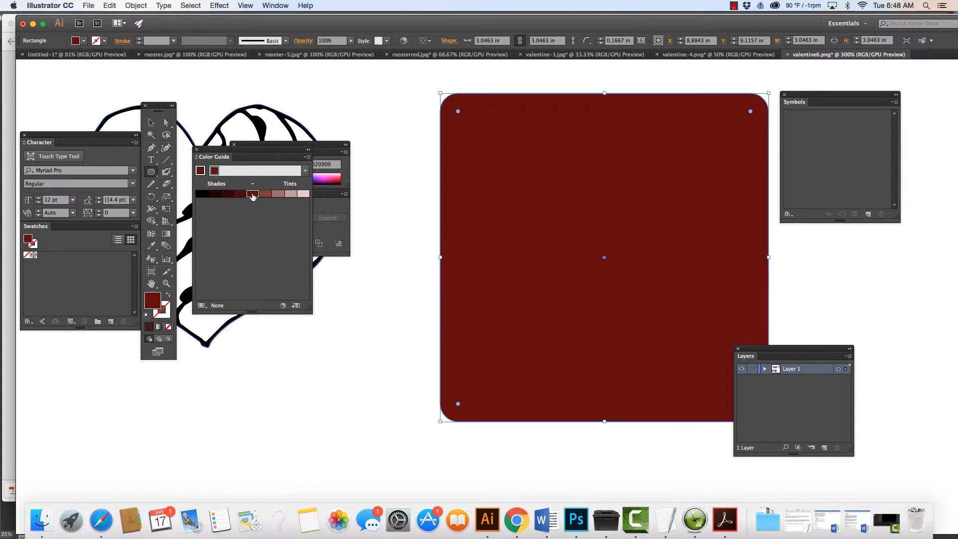
# Send the rounded square to the back behind the heart and change its fill to the dusty pink tint #c09d9d
pyautogui.click(136, 6)
pyautogui.moveTo(202, 29)
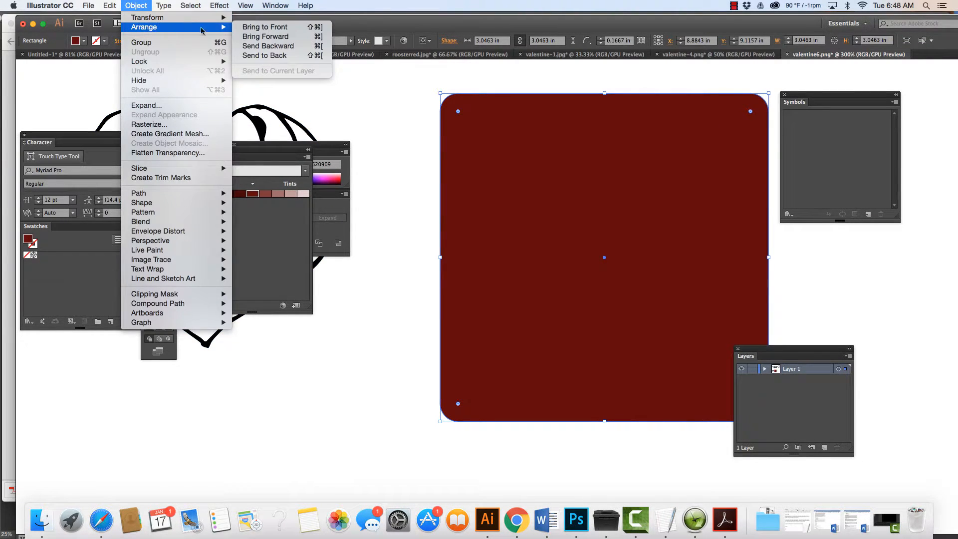
pyautogui.click(262, 56)
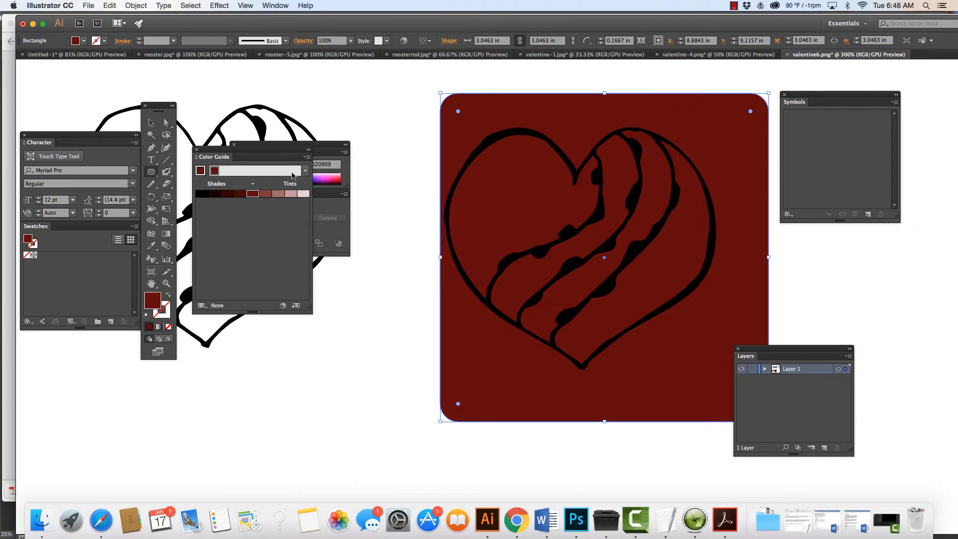
pyautogui.click(288, 195)
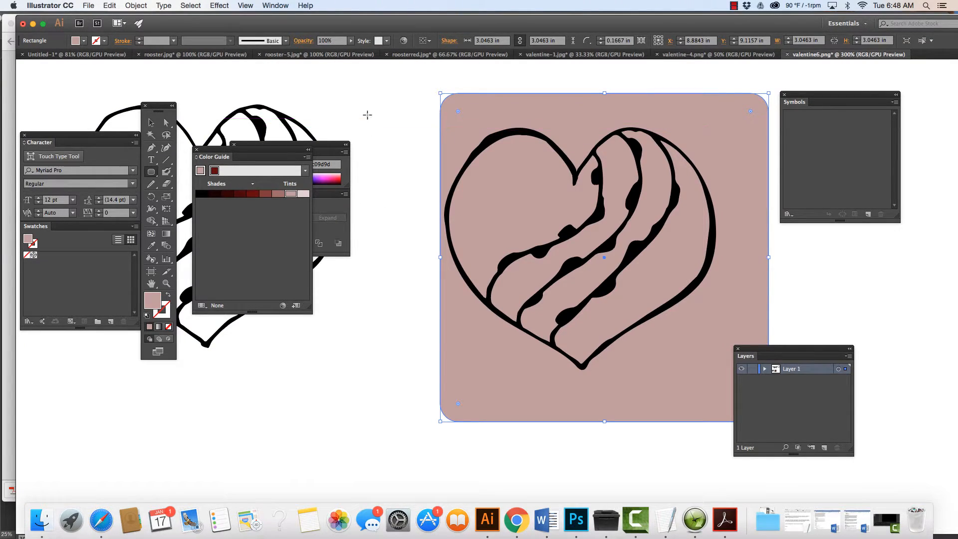
# Select the rounded square together with the heart copy, split them with the Pathfinder Divide operation, and deselect the result
pyautogui.click(151, 122)
pyautogui.click(432, 110)
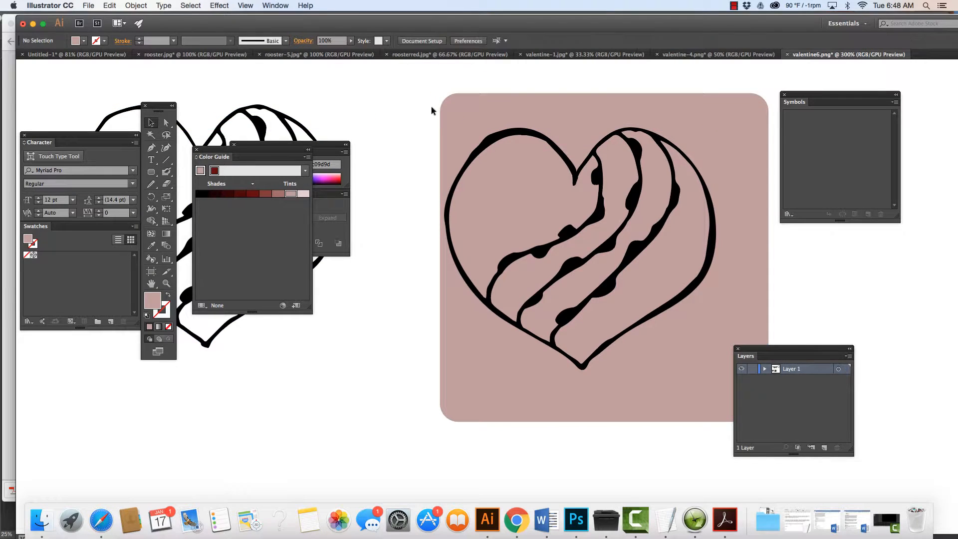
pyautogui.moveTo(412, 83); pyautogui.dragTo(759, 421)
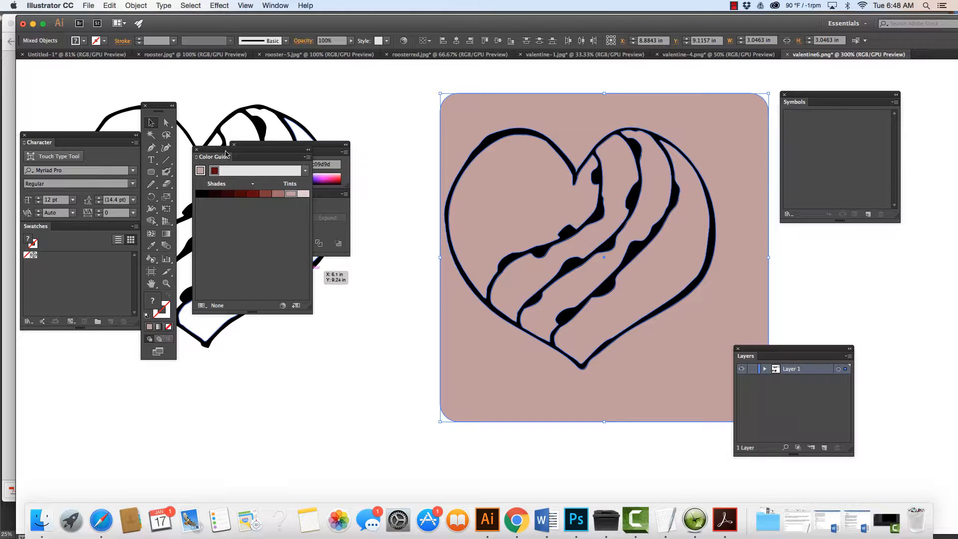
pyautogui.moveTo(225, 152); pyautogui.dragTo(256, 301)
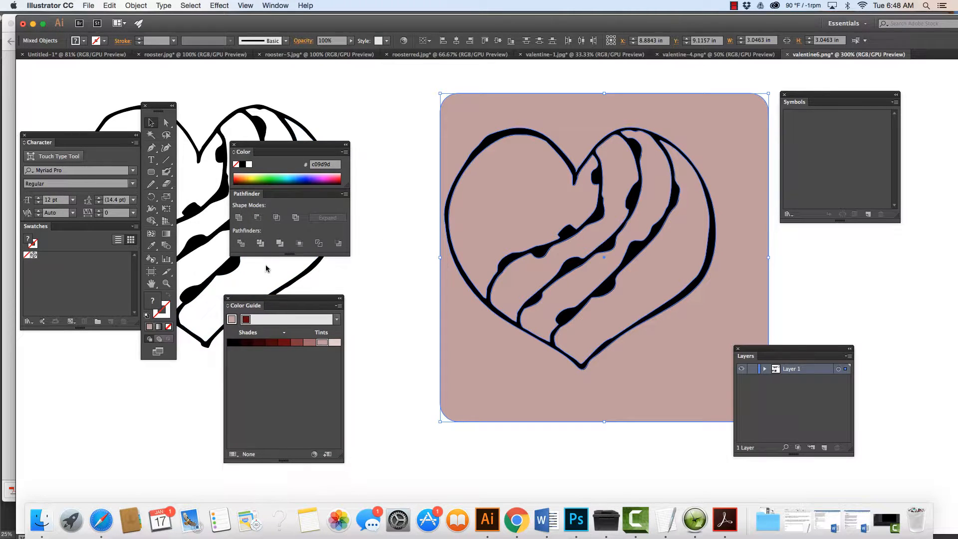
pyautogui.click(241, 244)
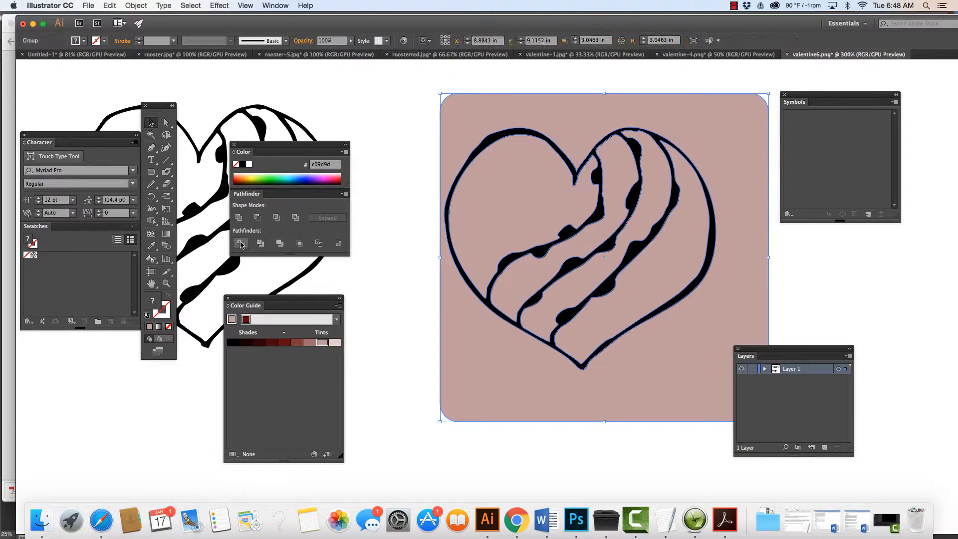
pyautogui.click(404, 337)
# Select only the pink background piece outside the heart's outline with the Direct Selection tool and delete it
pyautogui.press('a')
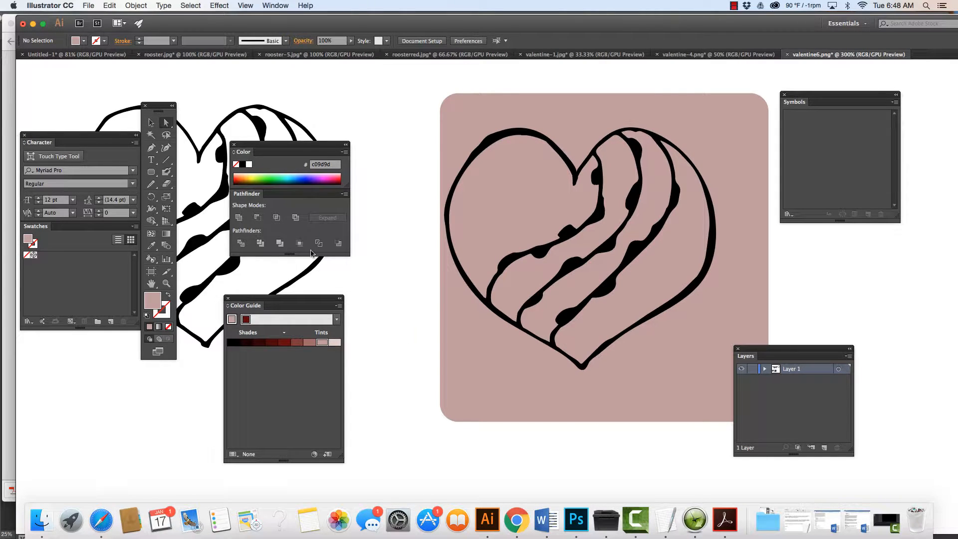
pyautogui.click(471, 116)
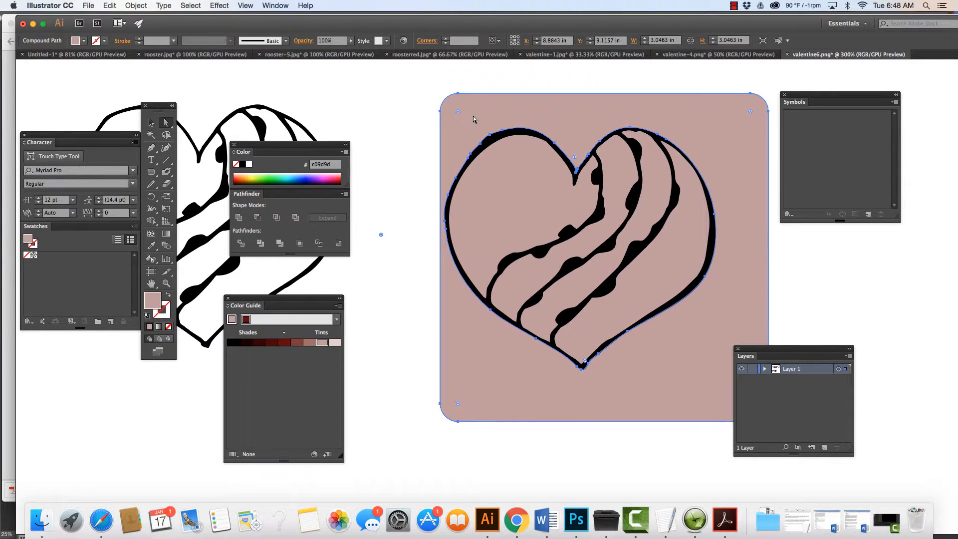
pyautogui.press('Delete')
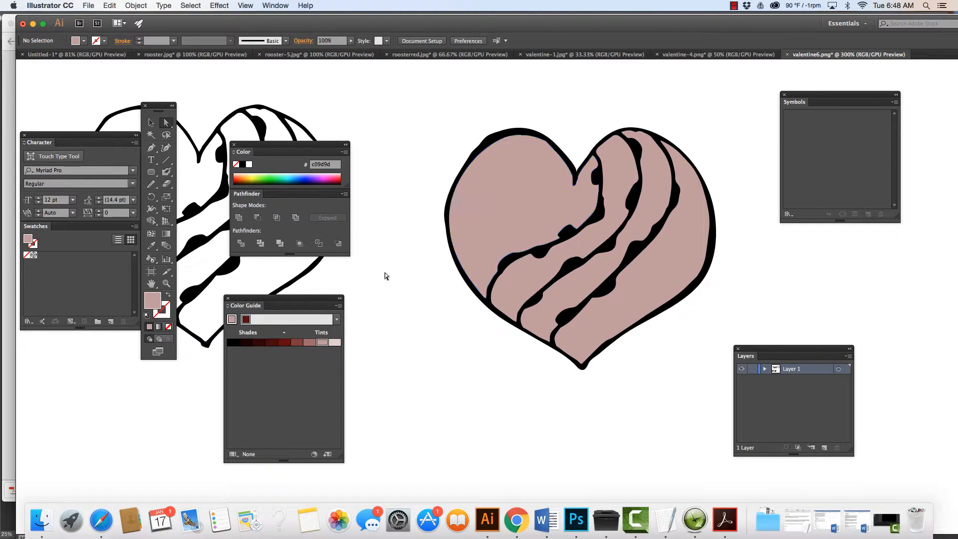
# Apply the Compound 2 harmony rule in the Color Guide and place the panel closer to the coloured heart
pyautogui.click(338, 320)
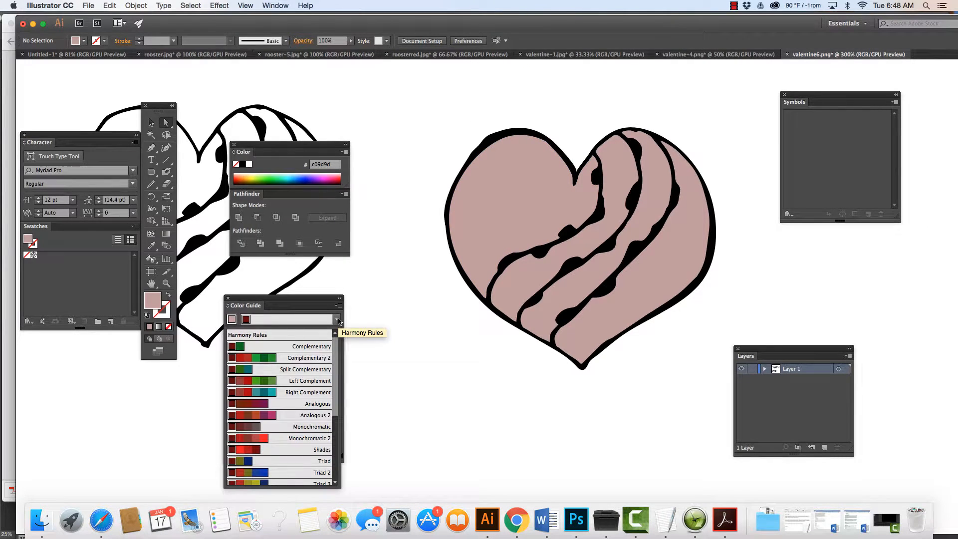
pyautogui.scroll(-5, 333, 449)
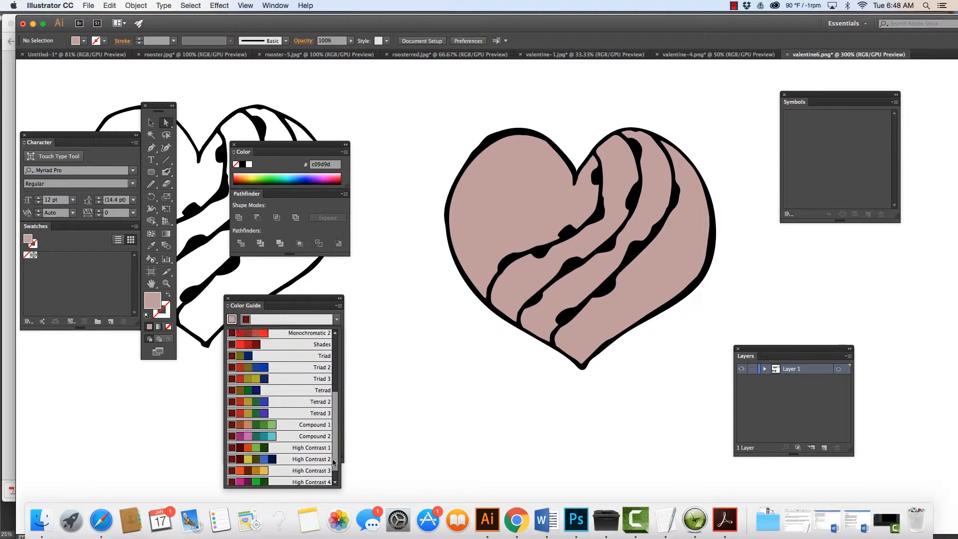
pyautogui.click(247, 424)
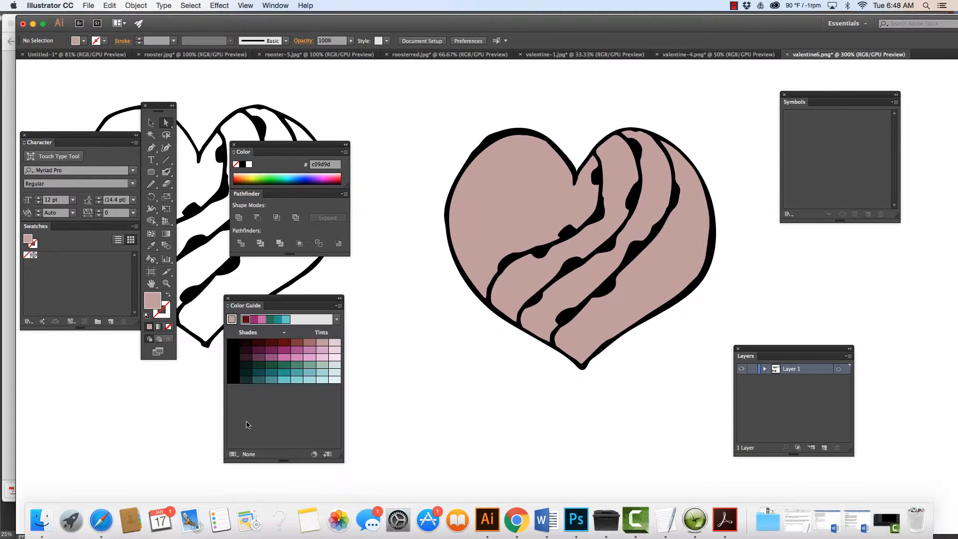
pyautogui.moveTo(258, 298); pyautogui.dragTo(334, 101)
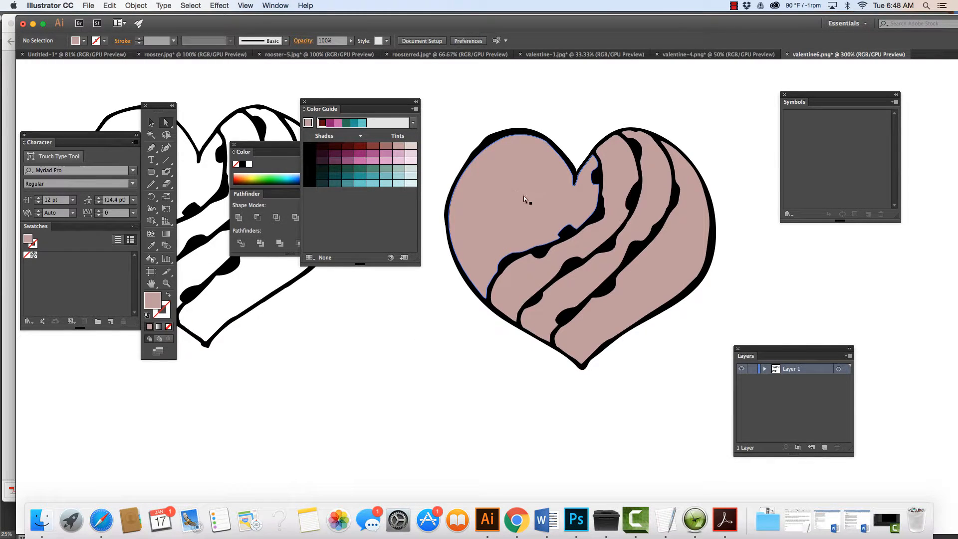
# Fill the heart's large undivided section with a pale pink tint and the adjoining first stripe with the next darker pink
pyautogui.click(497, 202)
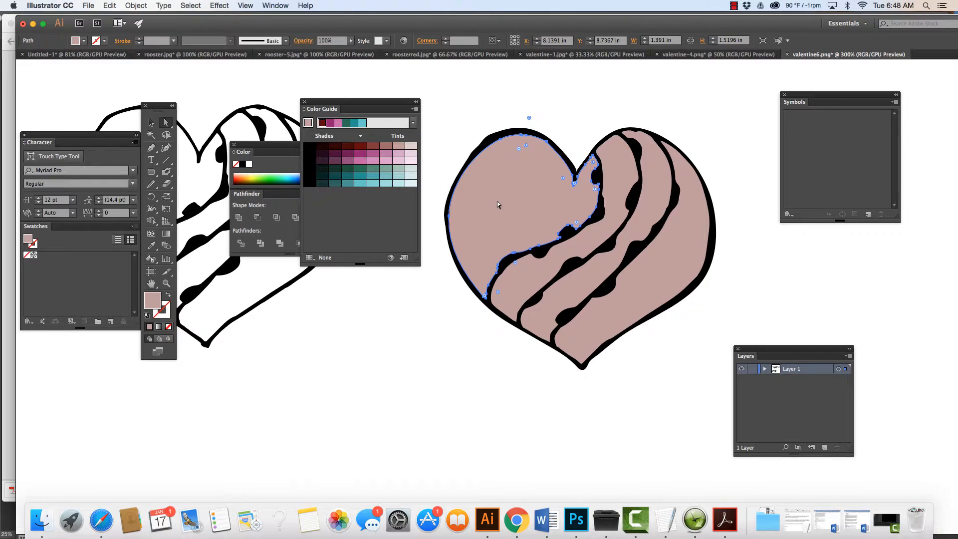
pyautogui.click(614, 184)
pyautogui.click(654, 201)
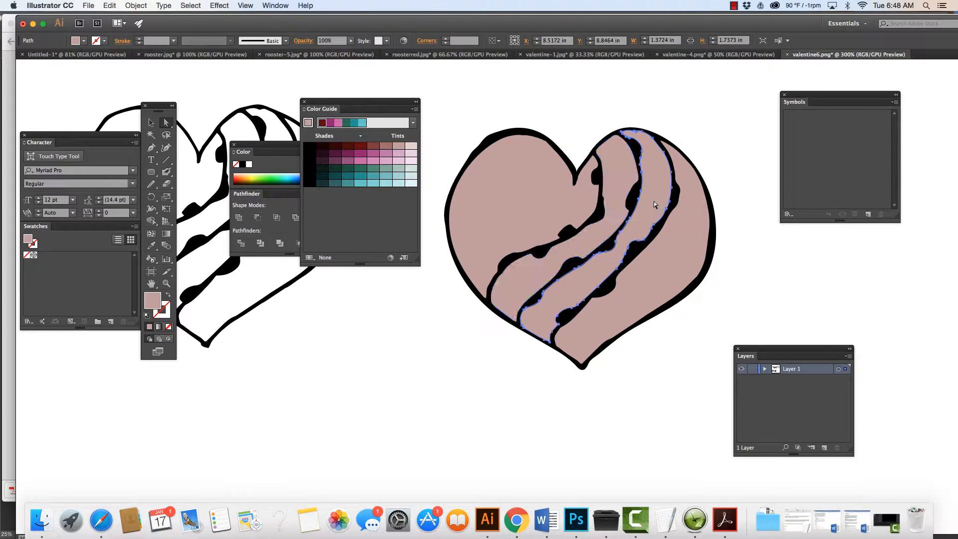
pyautogui.click(501, 189)
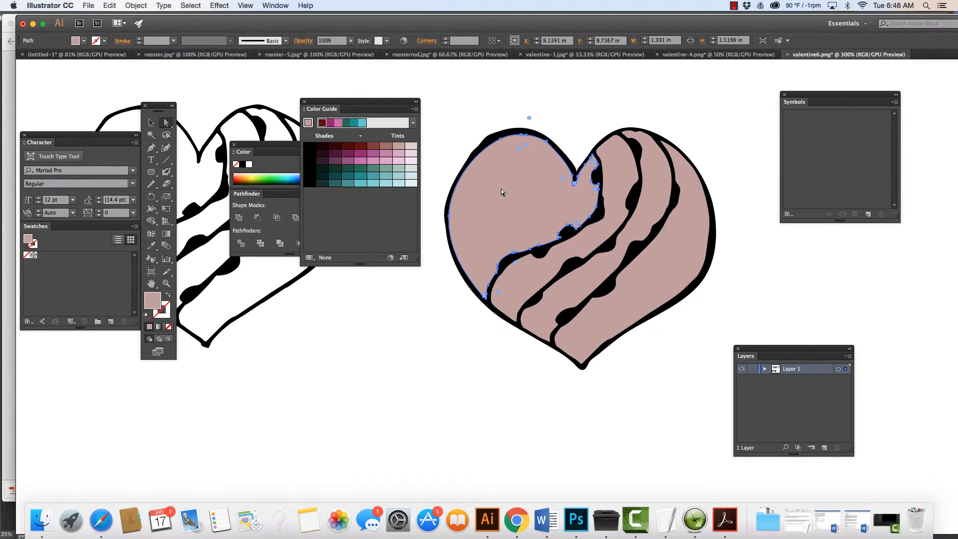
pyautogui.click(399, 160)
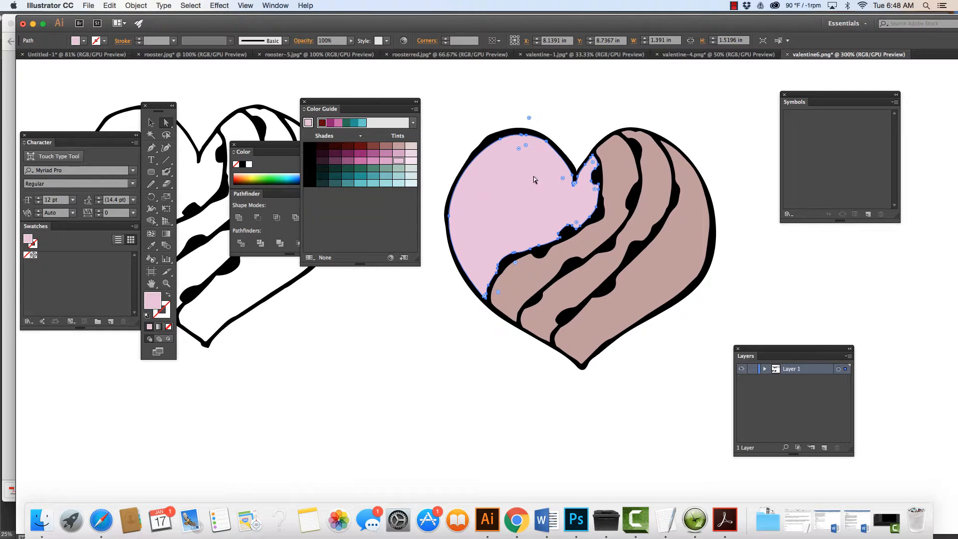
pyautogui.click(609, 193)
pyautogui.click(386, 160)
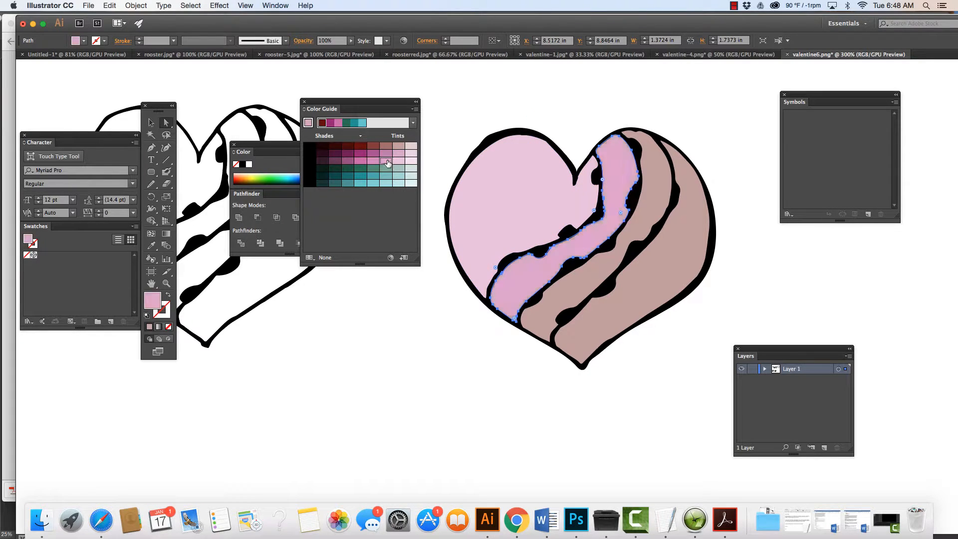
# Fill the heart's second stripe with a medium pink and the outermost section with the full-strength pink, then deselect
pyautogui.click(642, 227)
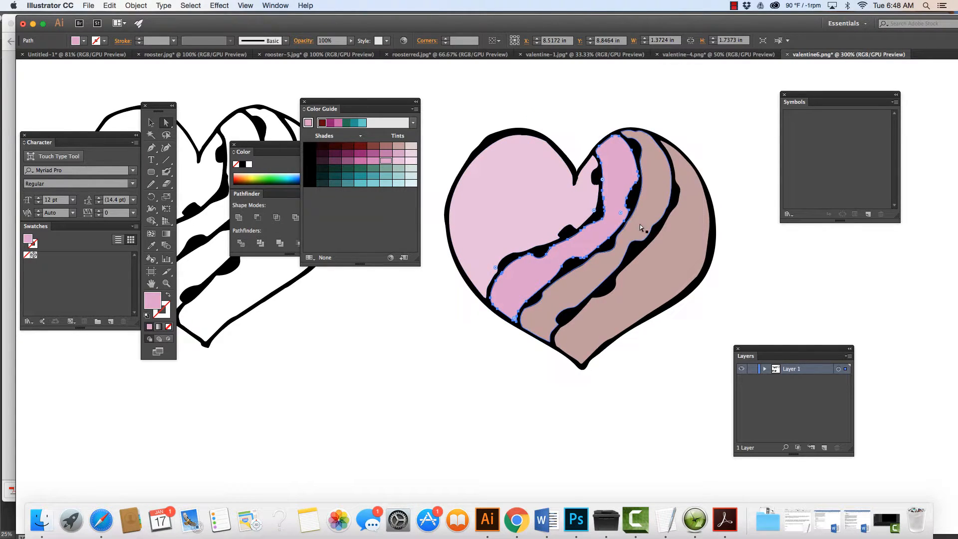
pyautogui.click(384, 164)
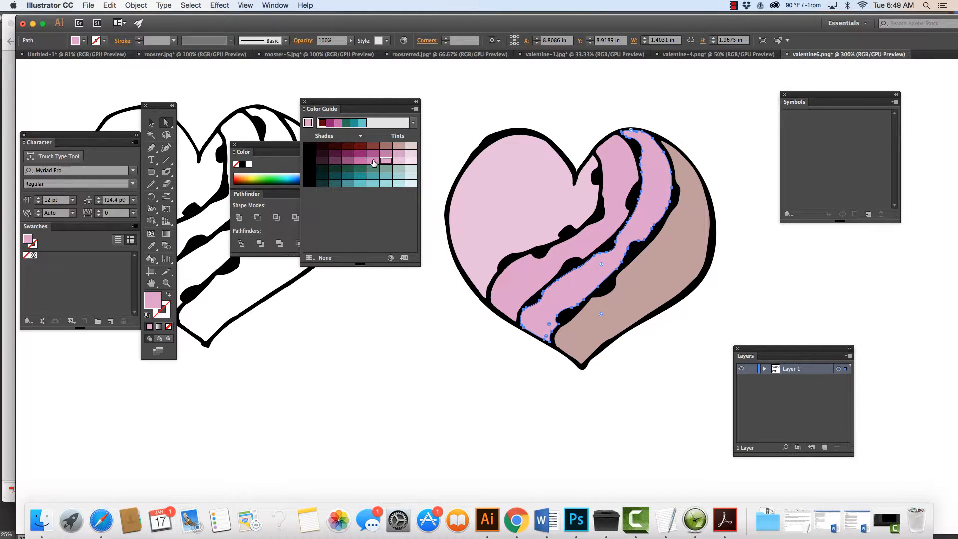
pyautogui.click(373, 160)
pyautogui.click(628, 309)
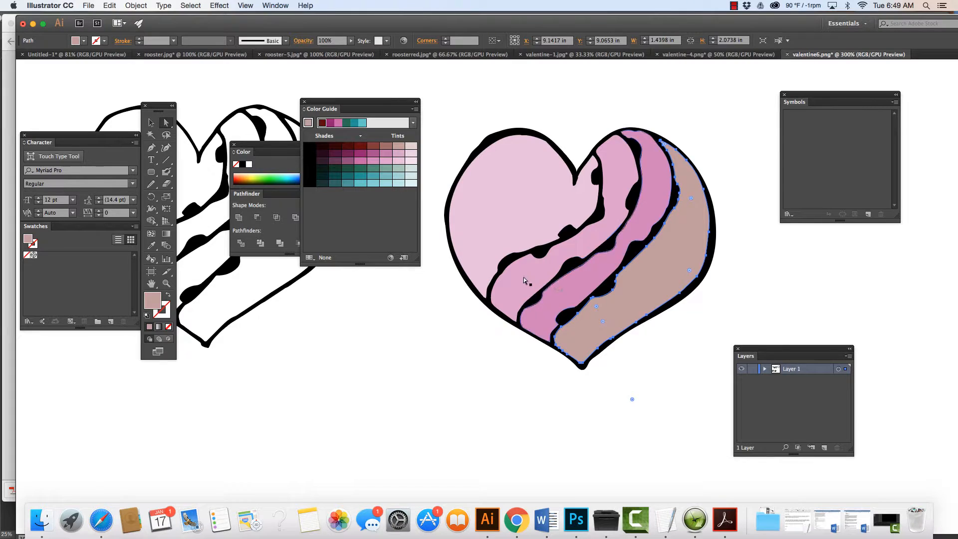
pyautogui.click(361, 161)
pyautogui.click(374, 161)
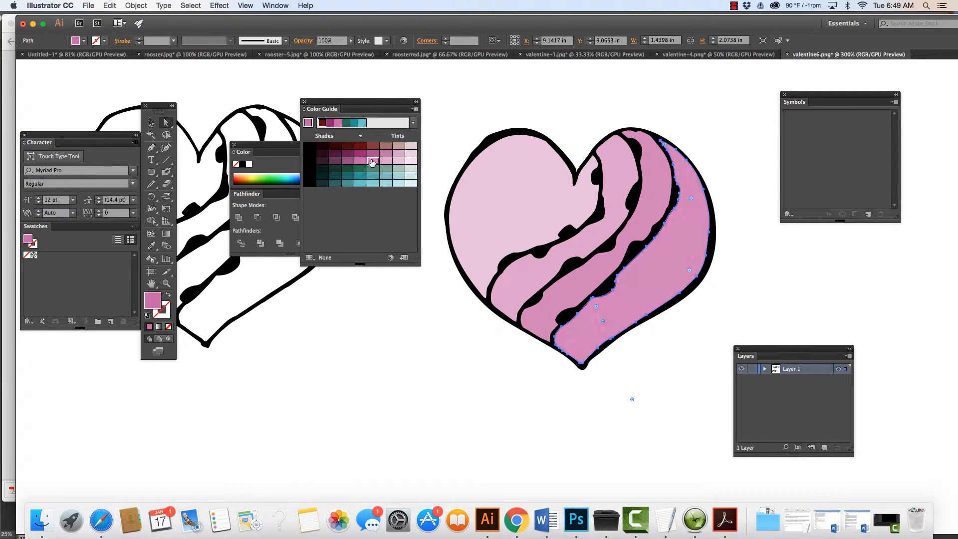
pyautogui.click(362, 161)
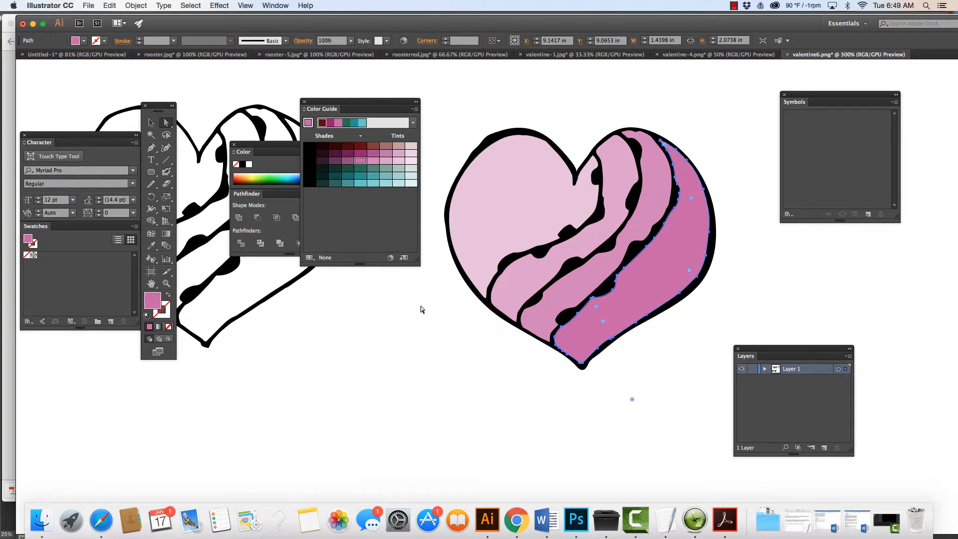
pyautogui.click(432, 352)
# Change the coloured heart's black outline to the dark plum shade from the Color Guide and deselect it
pyautogui.press('super+minus')
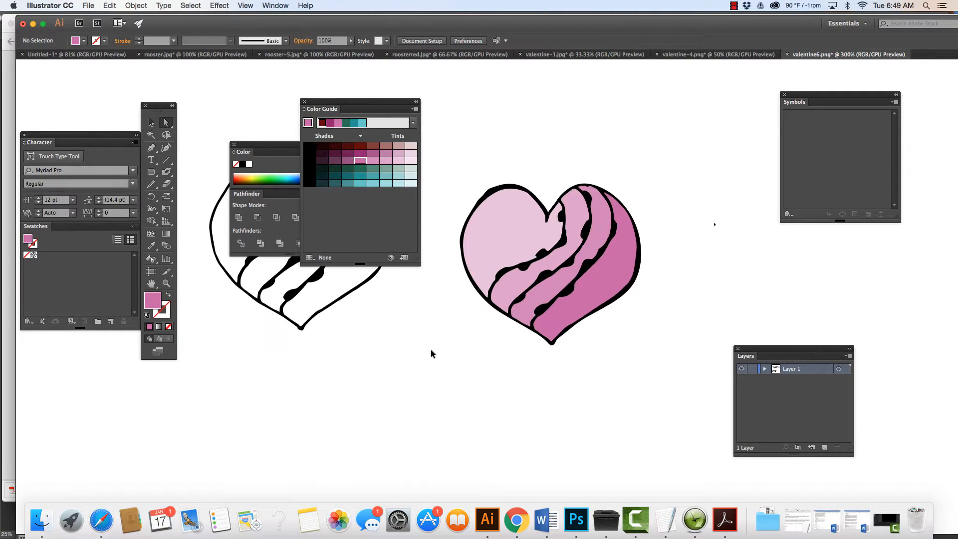
pyautogui.press('super+plus')
pyautogui.press('super+plus')
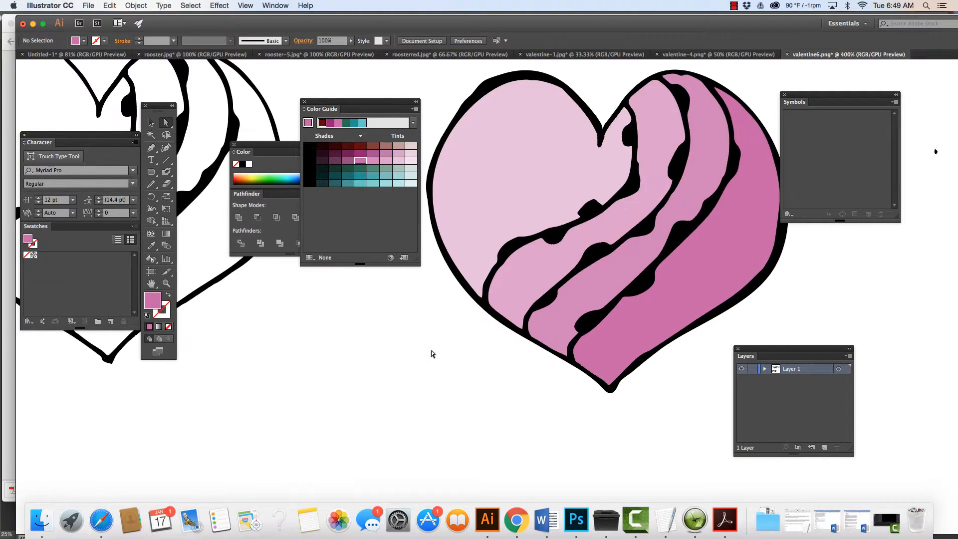
pyautogui.click(552, 233)
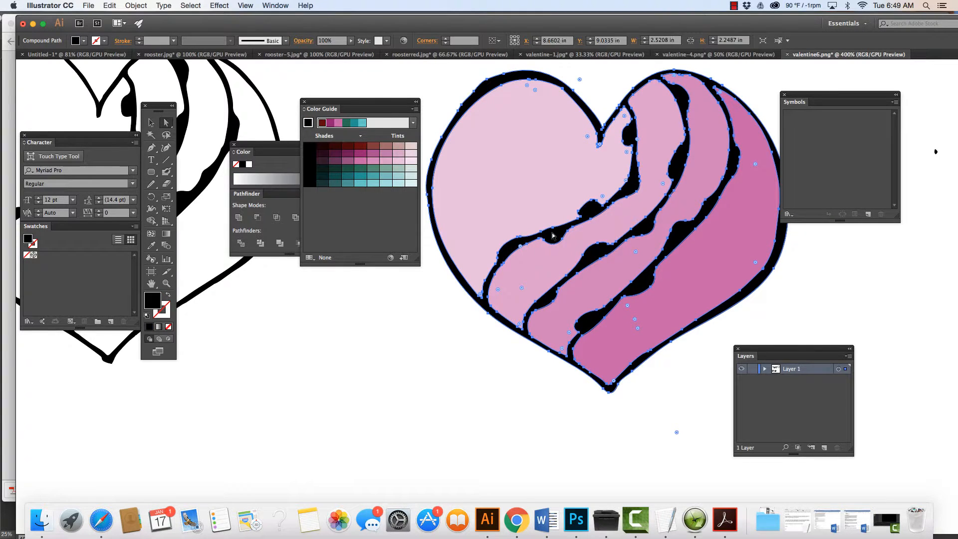
pyautogui.click(333, 164)
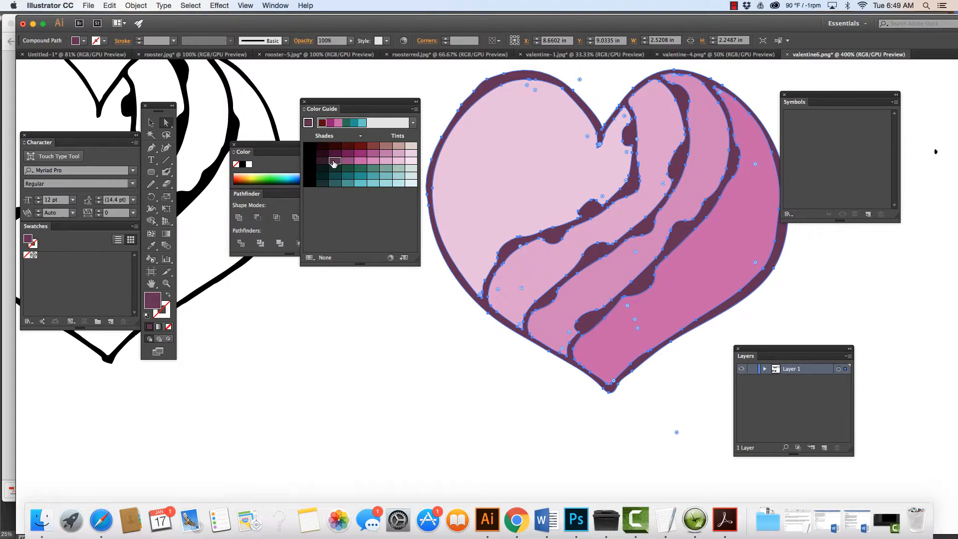
pyautogui.click(328, 160)
pyautogui.click(334, 154)
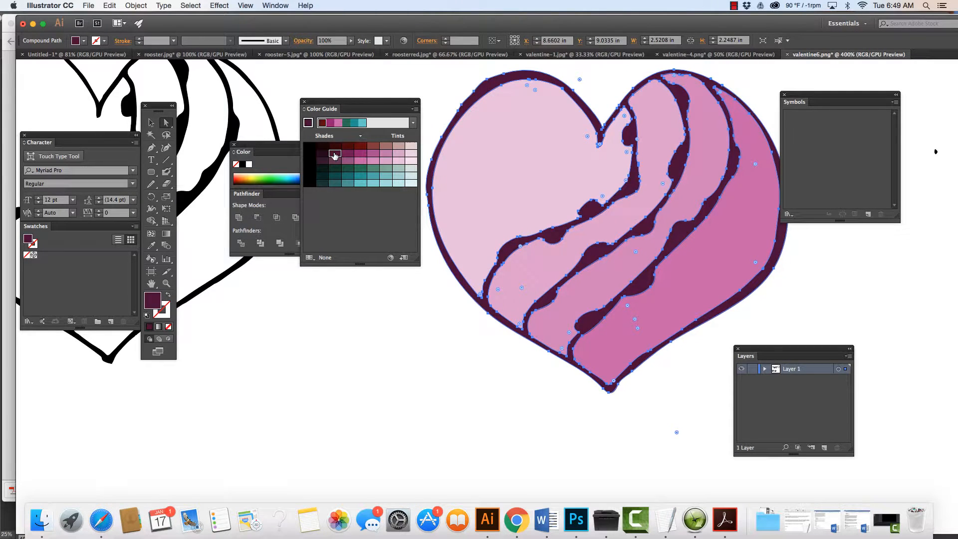
pyautogui.click(380, 299)
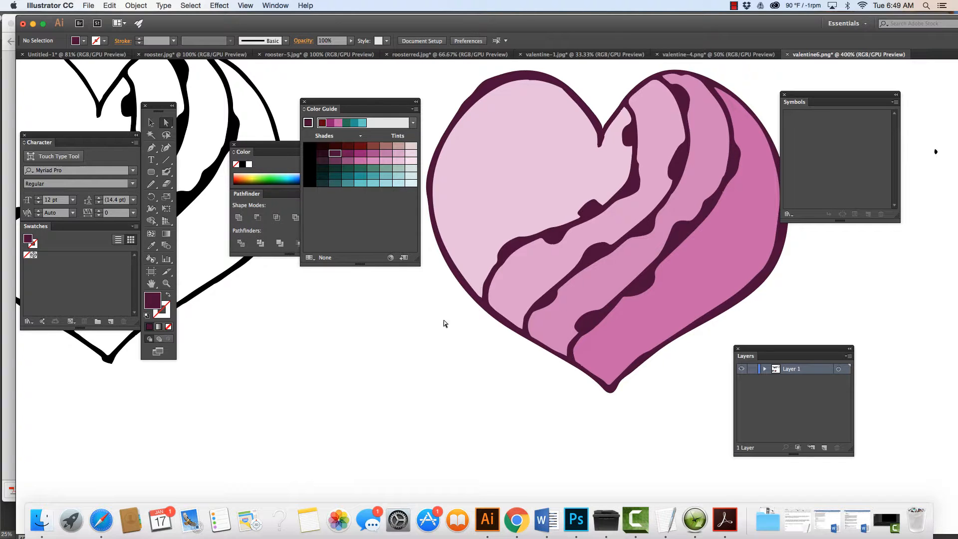
# Select the anchor points at the black original heart's bottom tip with the Direct Selection tool and move them slightly down
pyautogui.press('h')
pyautogui.moveTo(448, 287); pyautogui.dragTo(440, 468)
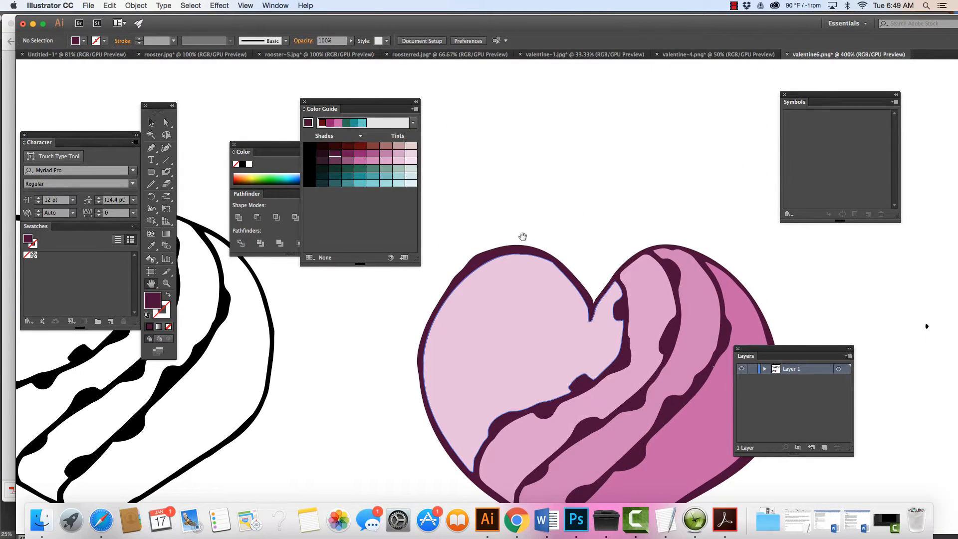
pyautogui.moveTo(522, 237); pyautogui.dragTo(524, 136)
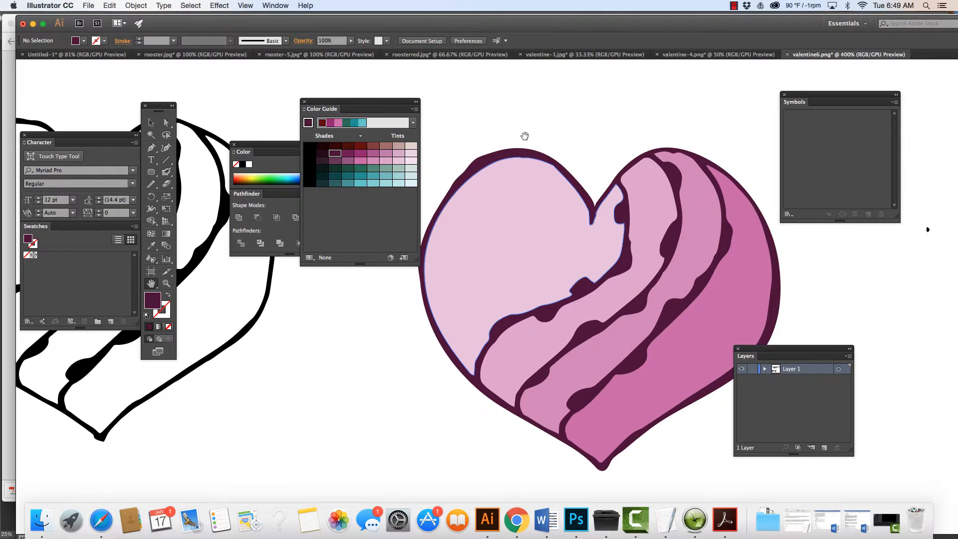
pyautogui.press('super+minus')
pyautogui.press('super+minus')
pyautogui.moveTo(396, 402); pyautogui.dragTo(589, 426)
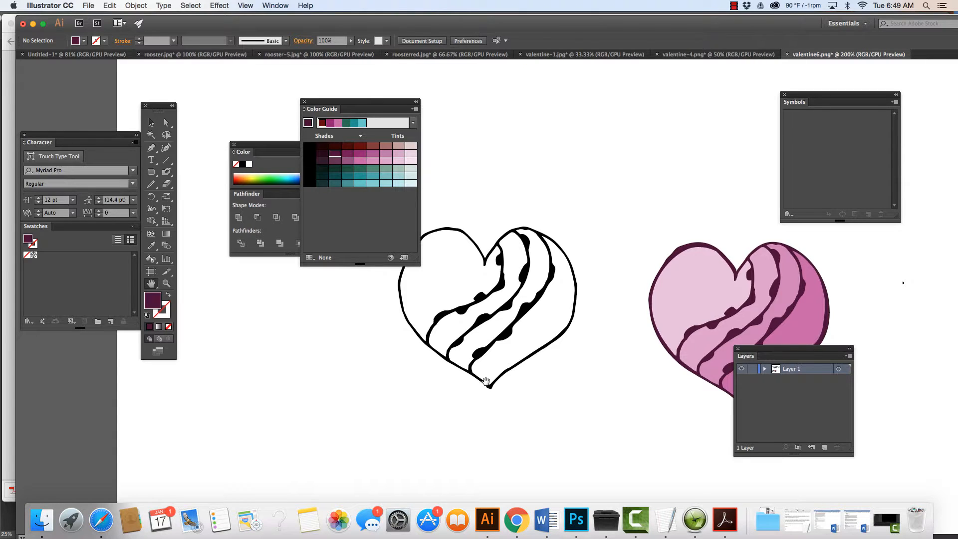
pyautogui.press('v')
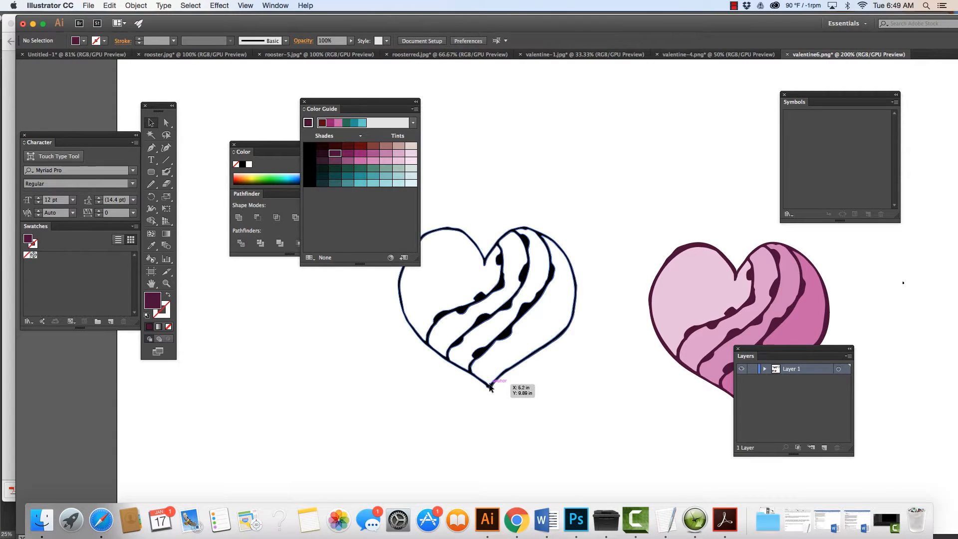
pyautogui.click(490, 387)
pyautogui.click(489, 402)
pyautogui.press('a')
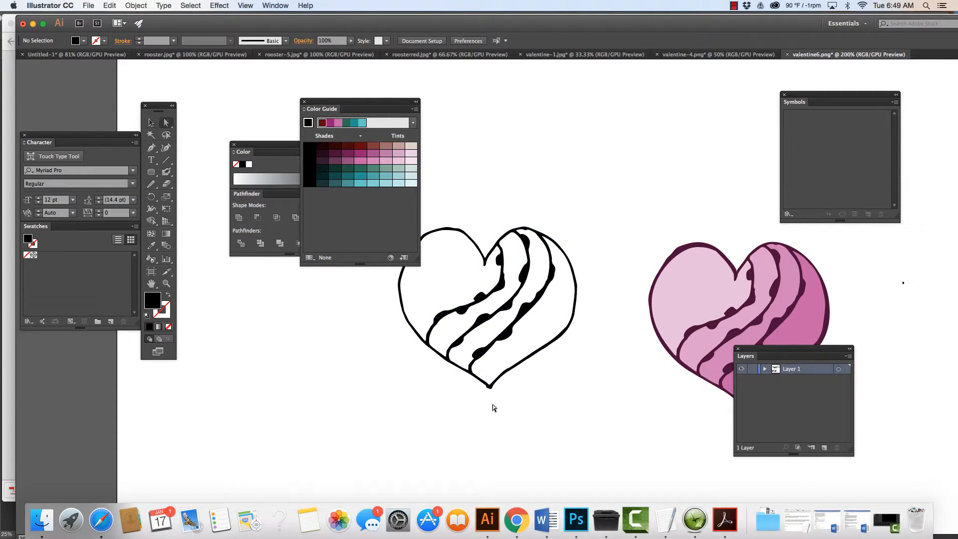
pyautogui.moveTo(473, 384); pyautogui.dragTo(502, 399)
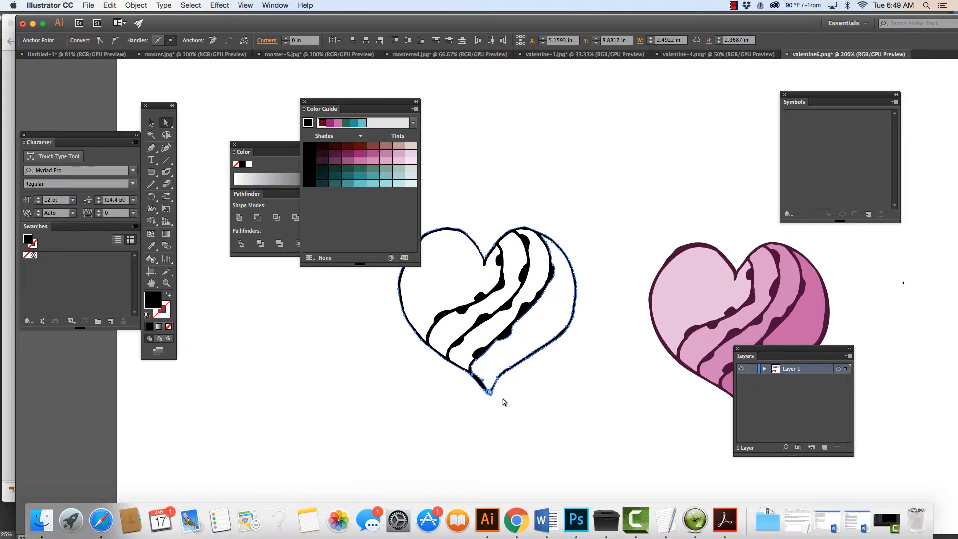
pyautogui.click(516, 413)
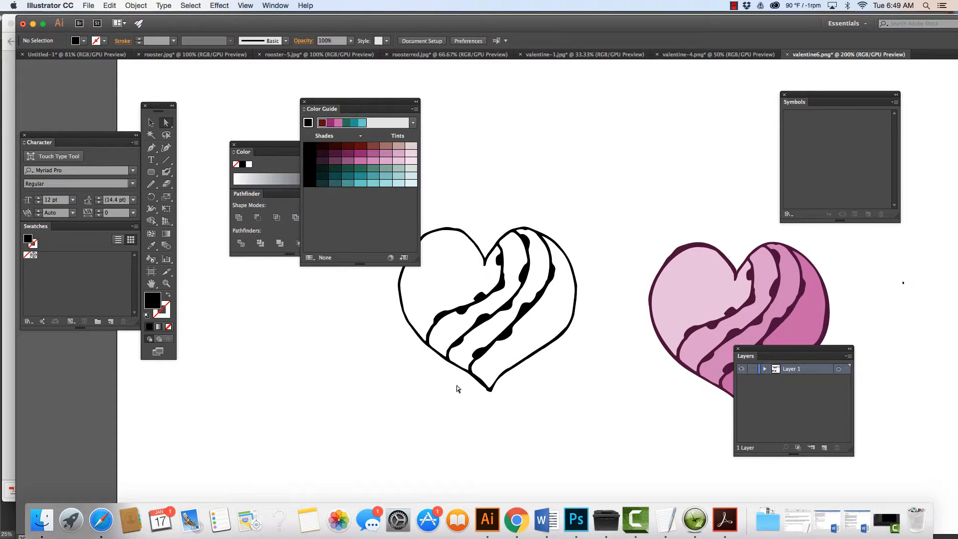
# Lasso the anchor points around the black heart's bottom tip and nudge them down four increments
pyautogui.click(166, 134)
pyautogui.moveTo(488, 375)
pyautogui.mouseDown()
pyautogui.moveTo(501, 386)
pyautogui.moveTo(497, 403)
pyautogui.moveTo(471, 394)
pyautogui.mouseUp()
pyautogui.press('Down')
pyautogui.press('Down')
pyautogui.press('Down')
pyautogui.press('Down')
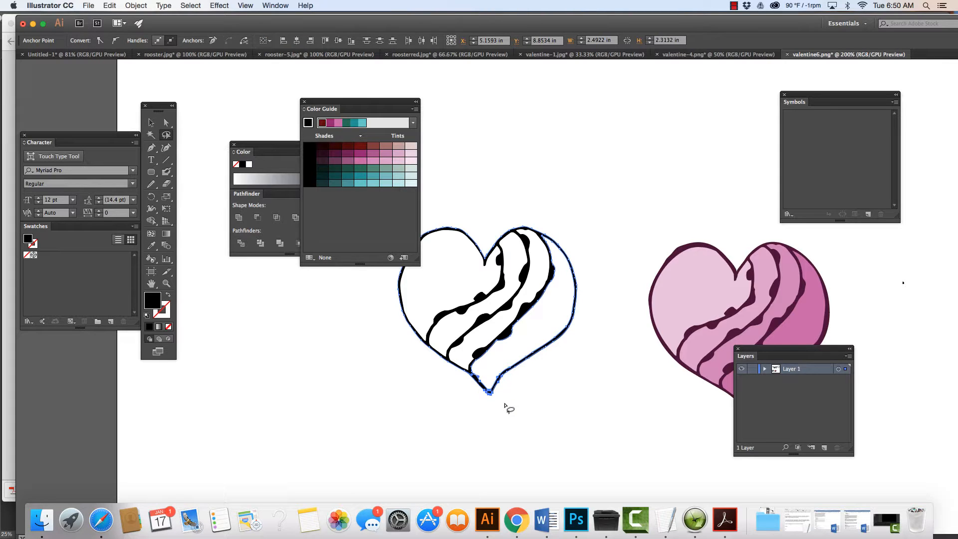
# Lasso the anchor points on the black heart's lower right edge, shift them to reshape the contour, and deselect
pyautogui.click(517, 399)
pyautogui.moveTo(497, 376)
pyautogui.mouseDown()
pyautogui.moveTo(497, 364)
pyautogui.moveTo(519, 370)
pyautogui.moveTo(503, 388)
pyautogui.moveTo(495, 377)
pyautogui.mouseUp()
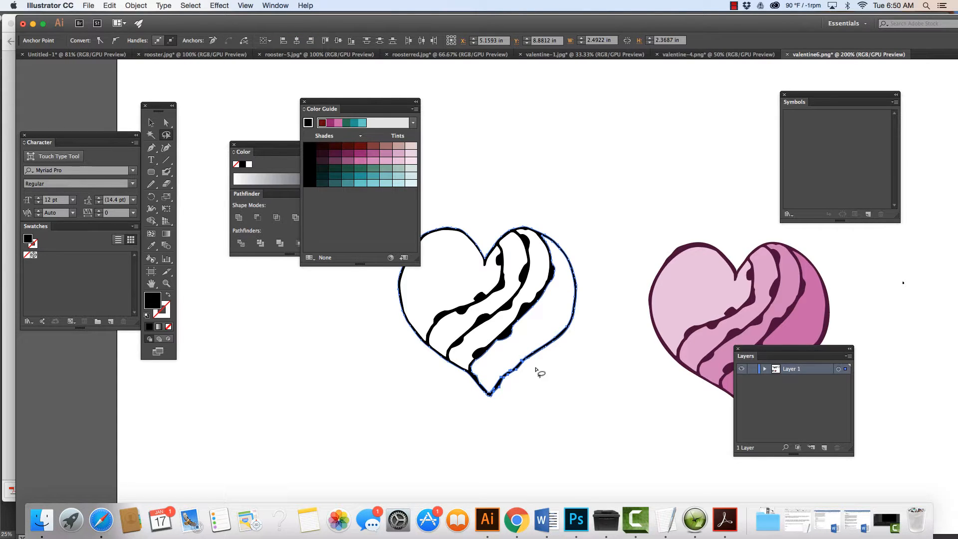
pyautogui.click(564, 402)
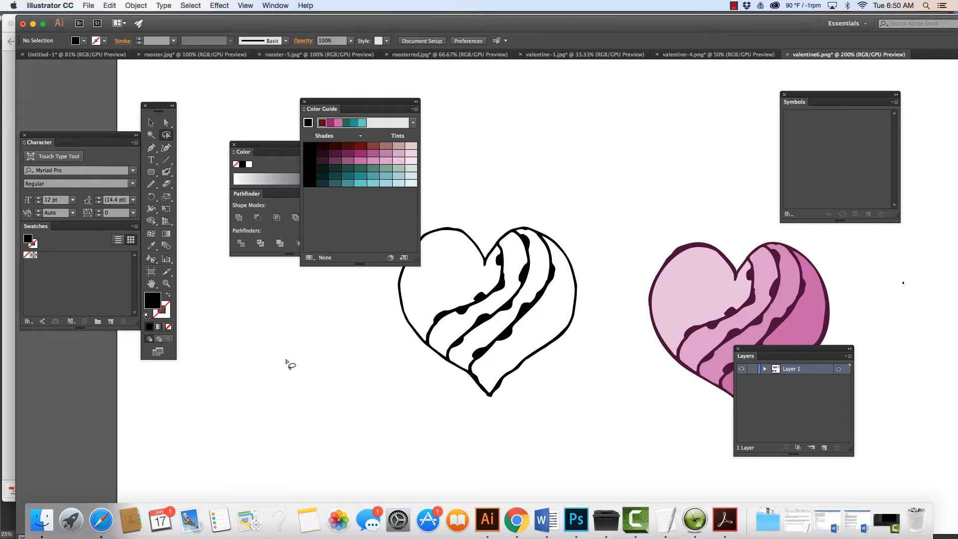
# Select the drawing of a heart inside looping scribbled circles and move it down into the empty space below
pyautogui.press('space')
pyautogui.moveTo(383, 359); pyautogui.dragTo(372, 502)
pyautogui.moveTo(442, 349); pyautogui.dragTo(372, 455)
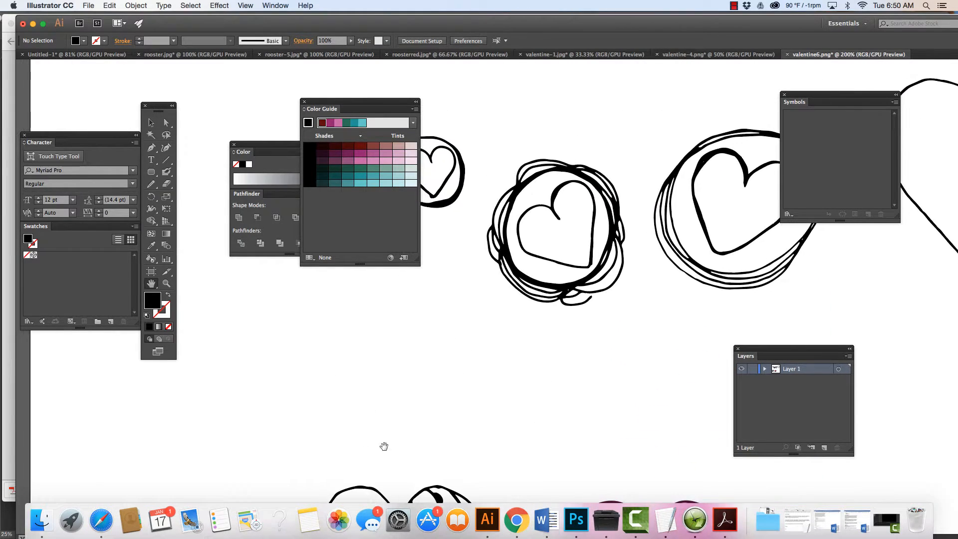
pyautogui.moveTo(488, 252); pyautogui.dragTo(496, 259)
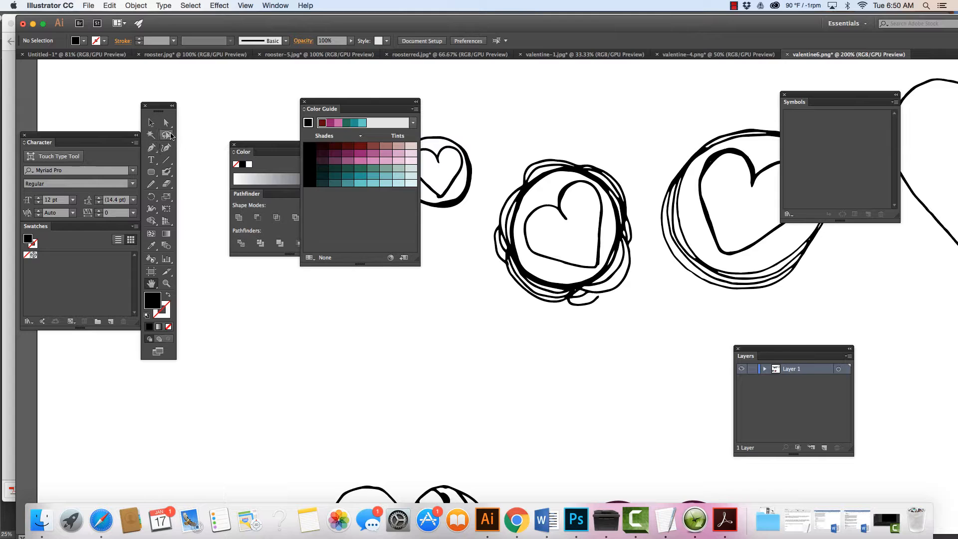
pyautogui.click(168, 135)
pyautogui.moveTo(488, 213)
pyautogui.mouseDown()
pyautogui.moveTo(496, 153)
pyautogui.moveTo(542, 136)
pyautogui.moveTo(591, 136)
pyautogui.moveTo(618, 149)
pyautogui.moveTo(646, 241)
pyautogui.moveTo(647, 283)
pyautogui.moveTo(632, 320)
pyautogui.moveTo(607, 342)
pyautogui.moveTo(520, 348)
pyautogui.moveTo(477, 316)
pyautogui.moveTo(466, 265)
pyautogui.moveTo(488, 210)
pyautogui.mouseUp()
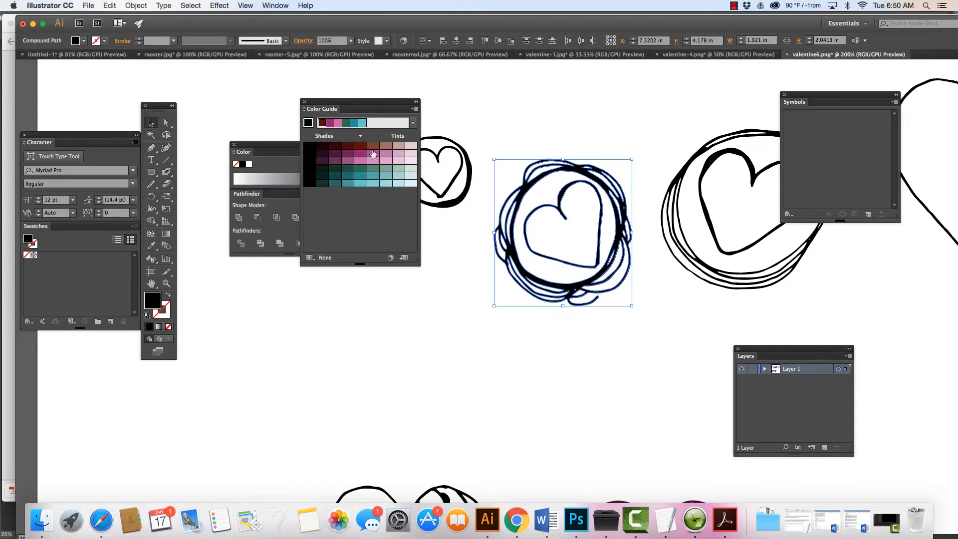
pyautogui.press('v')
pyautogui.moveTo(559, 263); pyautogui.dragTo(507, 381)
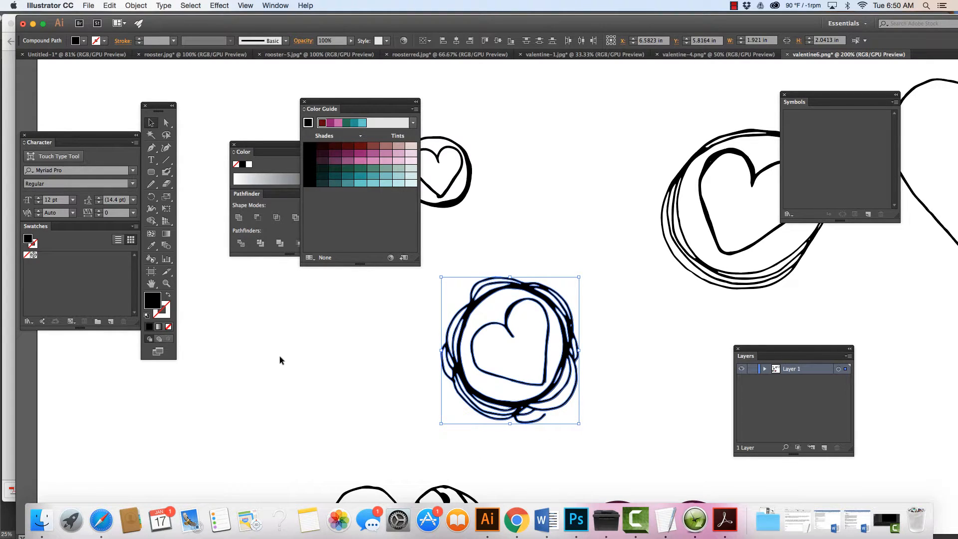
pyautogui.press('super+equal')
pyautogui.press('super+equal')
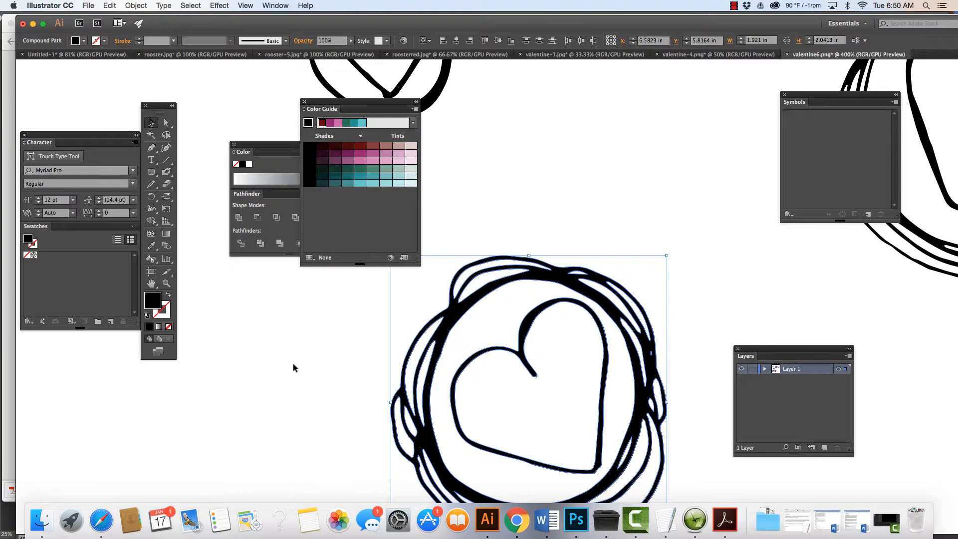
# Close the open end of the scribble's bottom loop with a short Blob Brush stroke, redo it thinner, and deselect the drawing
pyautogui.press('space')
pyautogui.moveTo(473, 438); pyautogui.dragTo(433, 252)
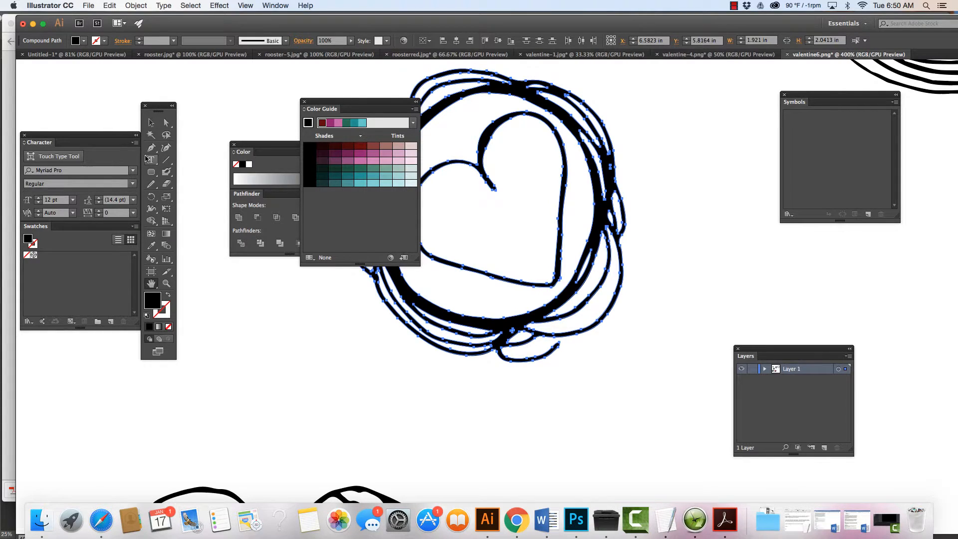
pyautogui.click(167, 172)
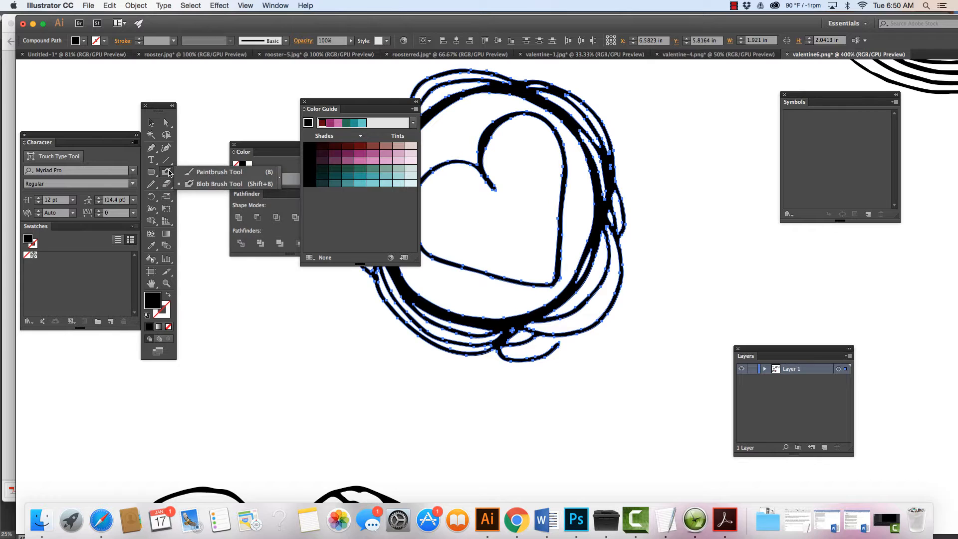
pyautogui.click(214, 183)
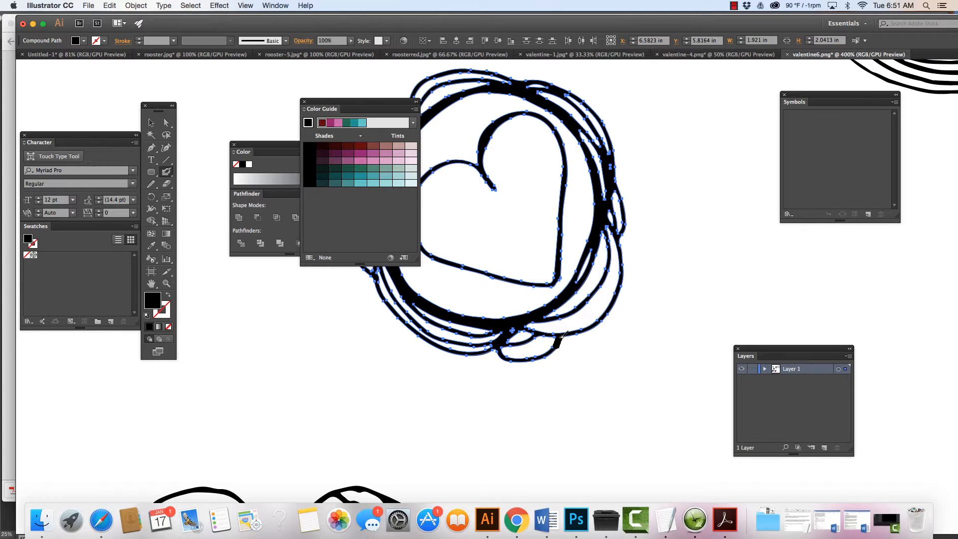
pyautogui.moveTo(559, 338); pyautogui.dragTo(560, 338)
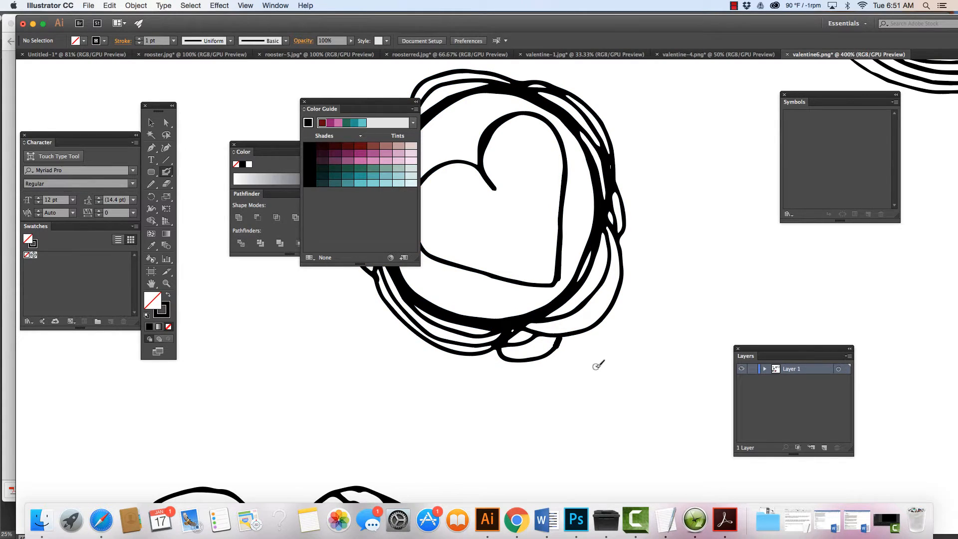
pyautogui.press('super+z')
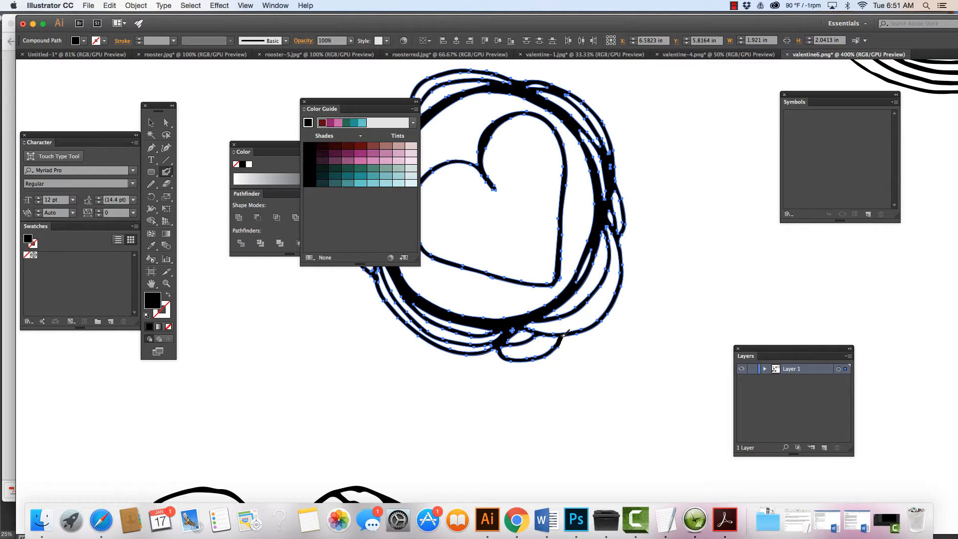
pyautogui.press('super+shift+a')
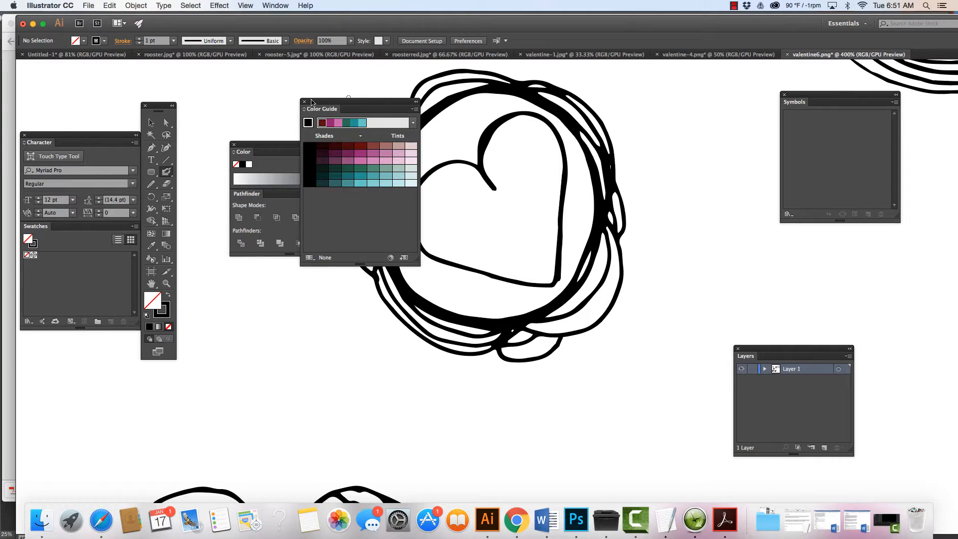
# Clear the floating panels off the scribbled-circle heart, select the whole drawing, and merge it with Pathfinder's Unite
pyautogui.moveTo(324, 115); pyautogui.dragTo(188, 318)
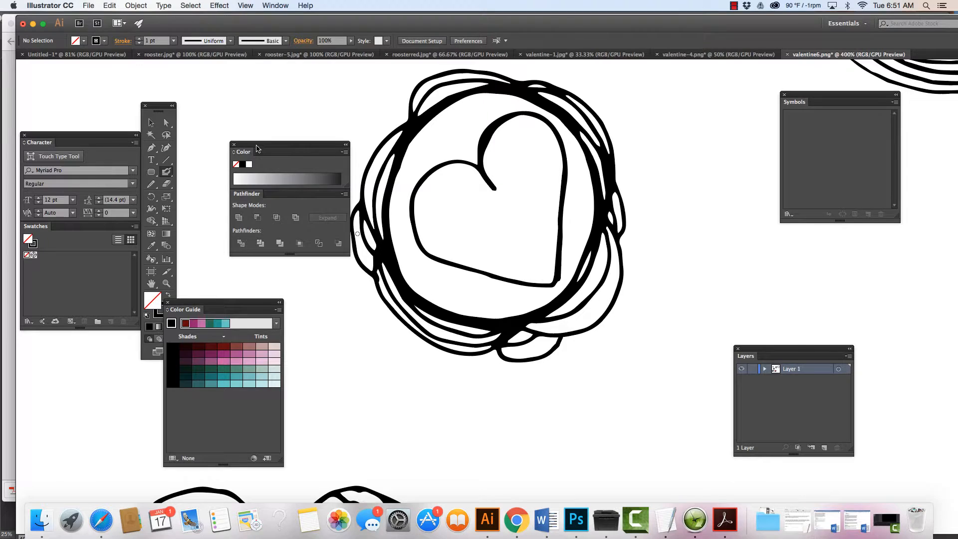
pyautogui.moveTo(260, 146); pyautogui.dragTo(207, 136)
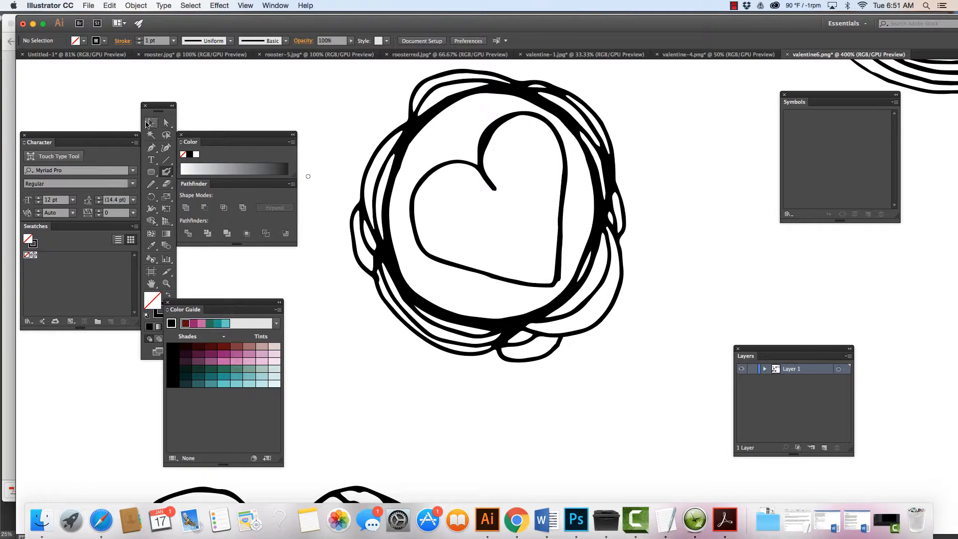
pyautogui.click(150, 122)
pyautogui.moveTo(305, 66)
pyautogui.mouseDown()
pyautogui.moveTo(385, 129)
pyautogui.moveTo(511, 249)
pyautogui.moveTo(606, 365)
pyautogui.moveTo(640, 387)
pyautogui.mouseUp()
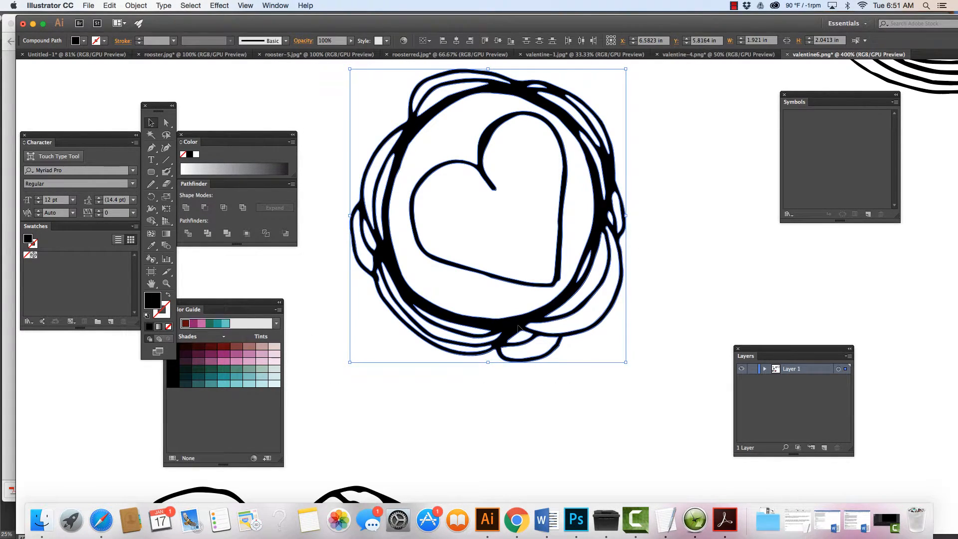
pyautogui.moveTo(527, 321)
pyautogui.mouseDown()
pyautogui.moveTo(559, 325)
pyautogui.moveTo(523, 327)
pyautogui.mouseUp()
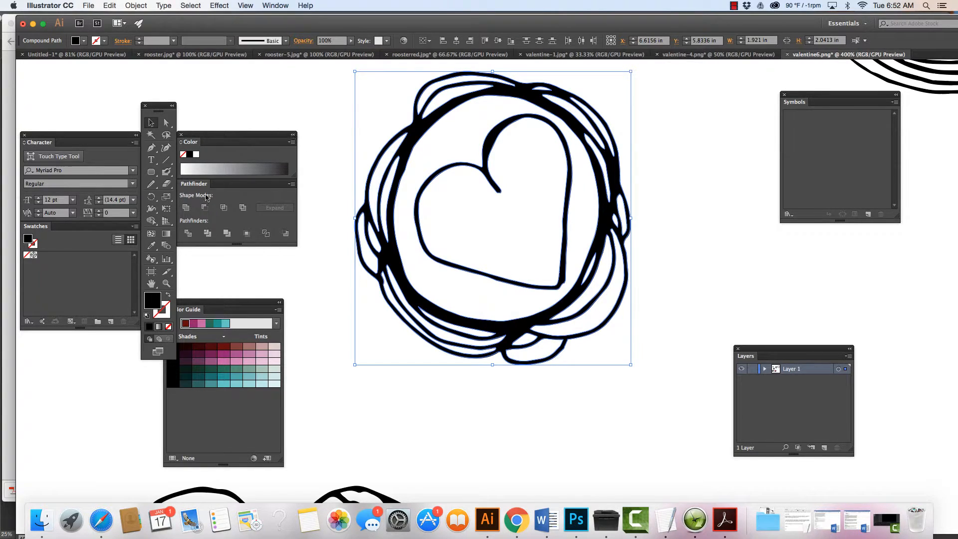
pyautogui.click(186, 208)
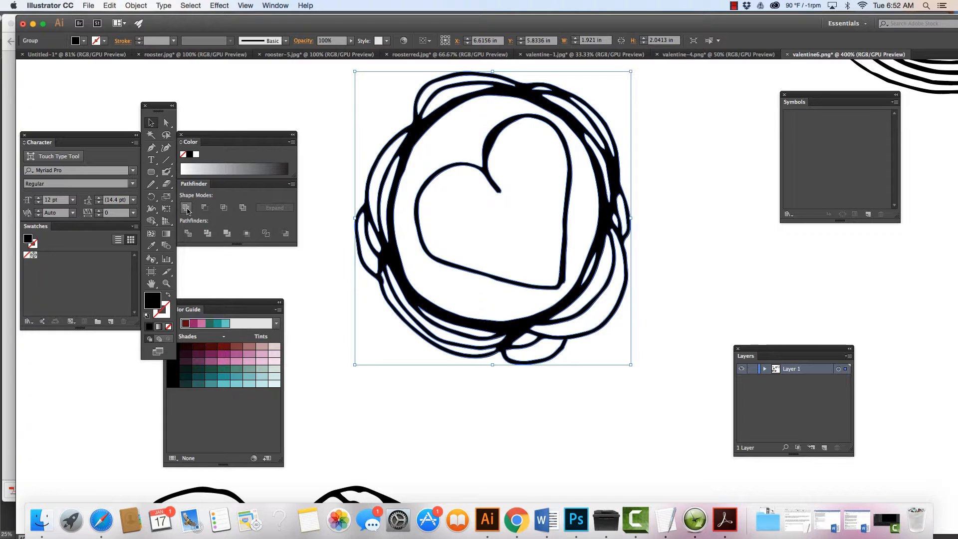
pyautogui.click(316, 279)
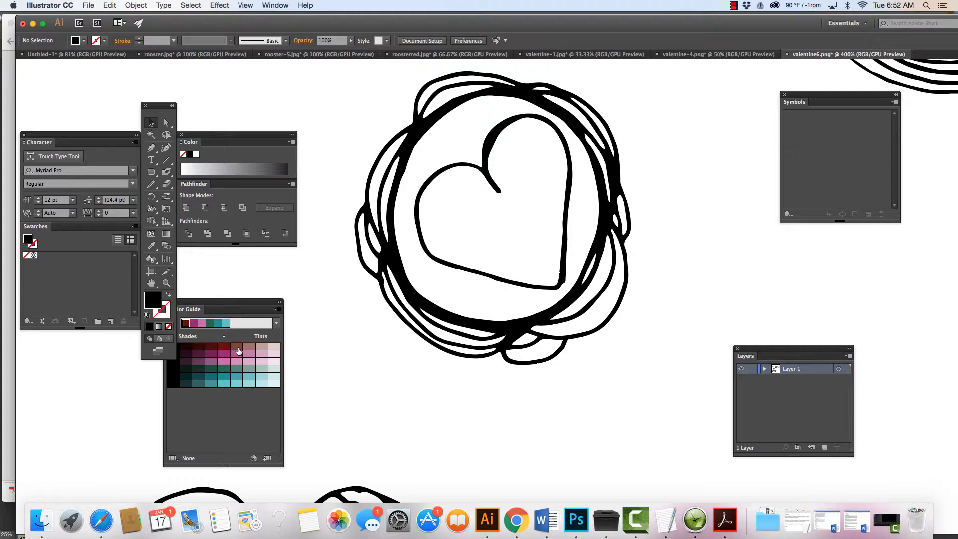
# Choose the light pink R=211 G=147 B=192 as fill and save it as an RGB swatch, also added to the test library
pyautogui.doubleClick(154, 303)
pyautogui.moveTo(91, 128); pyautogui.dragTo(92, 124)
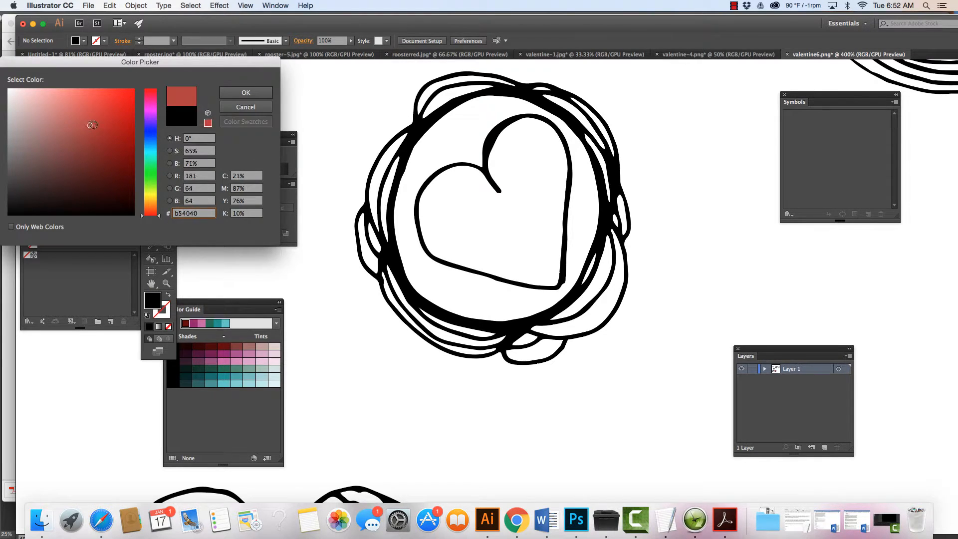
pyautogui.click(239, 93)
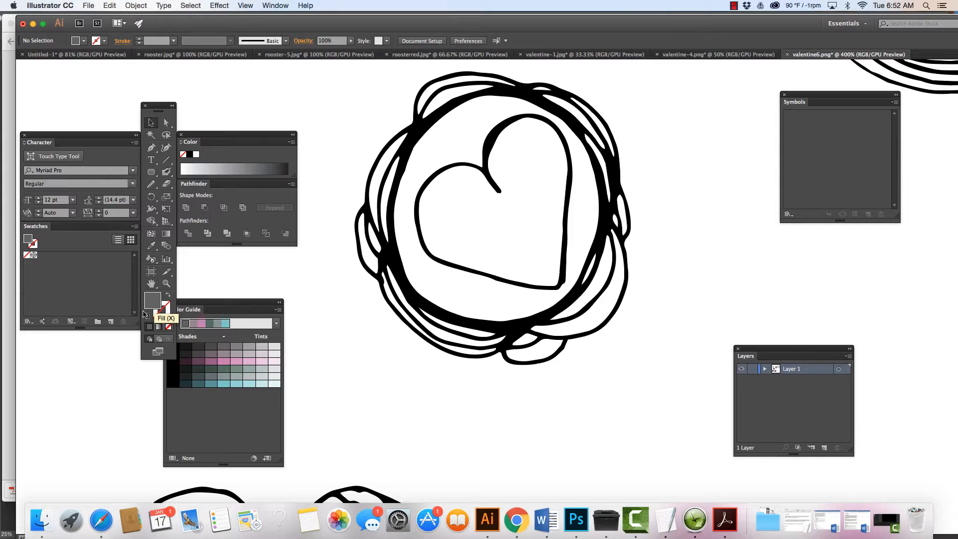
pyautogui.click(236, 360)
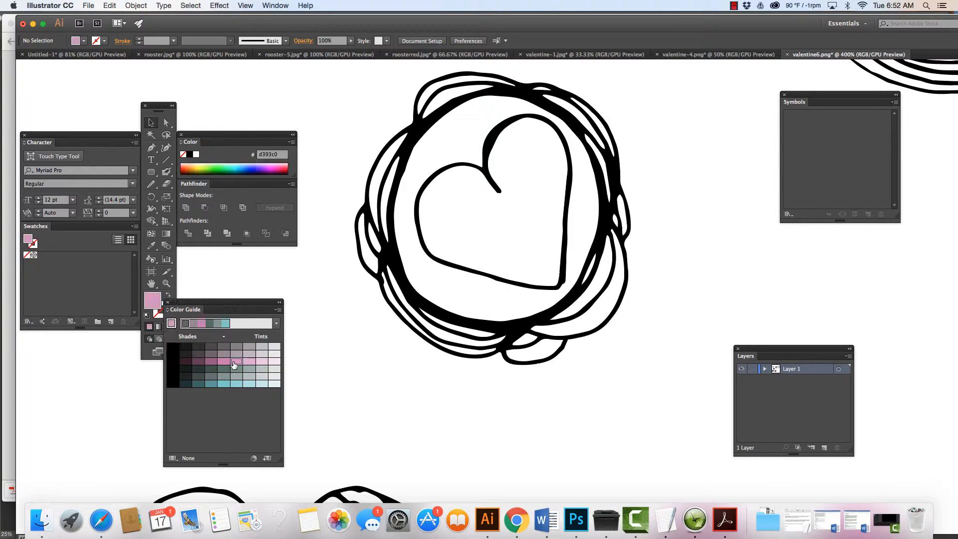
pyautogui.click(111, 322)
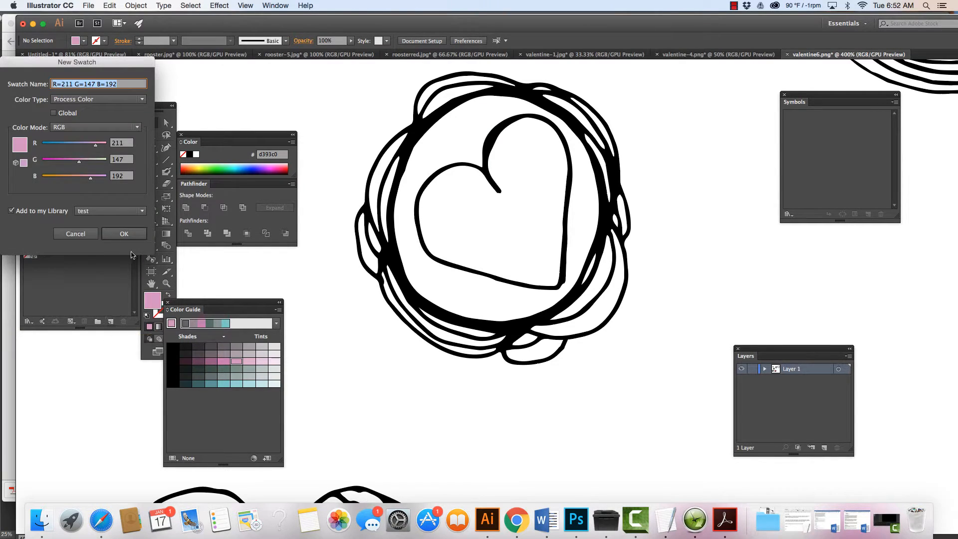
pyautogui.click(121, 234)
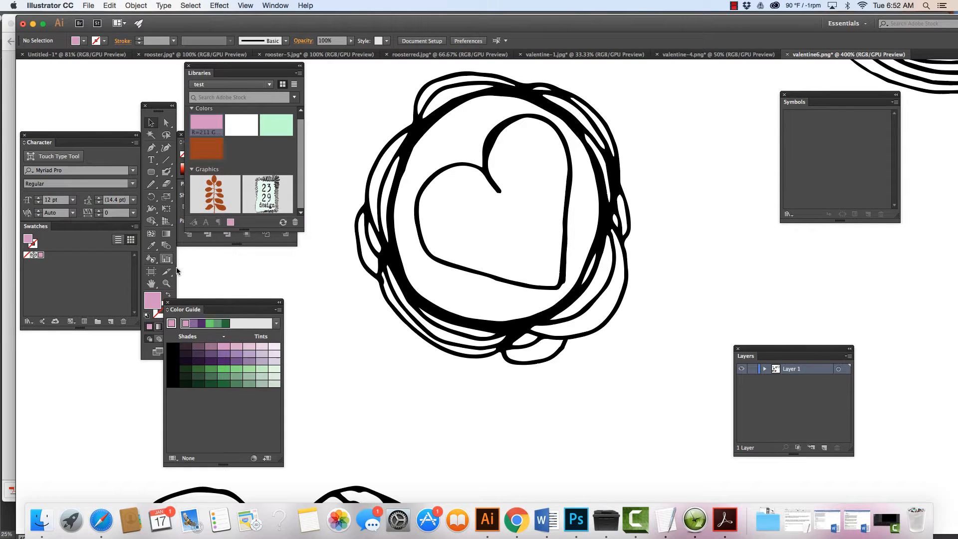
# Change the fill colour to a stronger, more saturated rose pink with the Color Picker
pyautogui.doubleClick(153, 300)
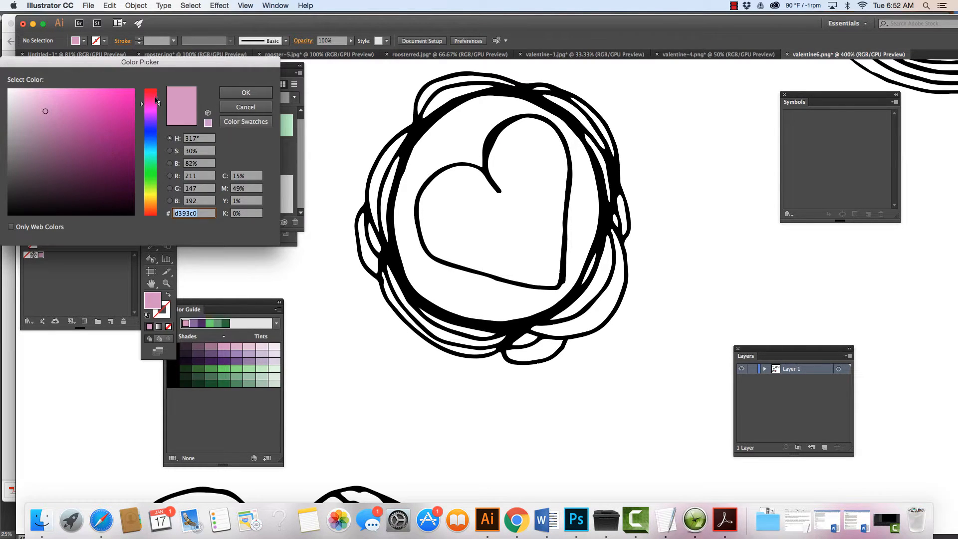
pyautogui.click(150, 99)
pyautogui.click(84, 104)
pyautogui.click(245, 92)
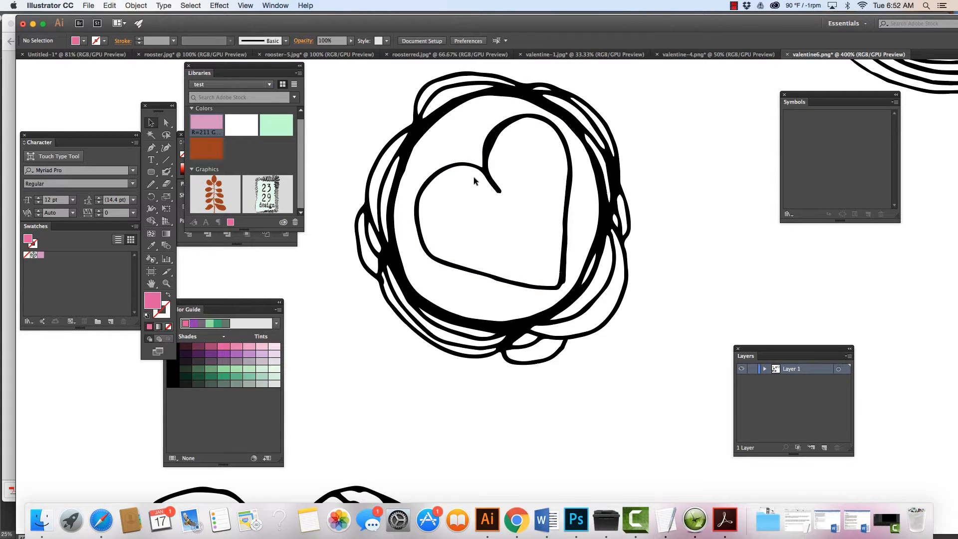
# Draw a pink rounded square about 2.26 in wide centred over the scribbled-circle heart, send it to the back, and deselect
pyautogui.press('space')
pyautogui.moveTo(501, 214); pyautogui.dragTo(502, 264)
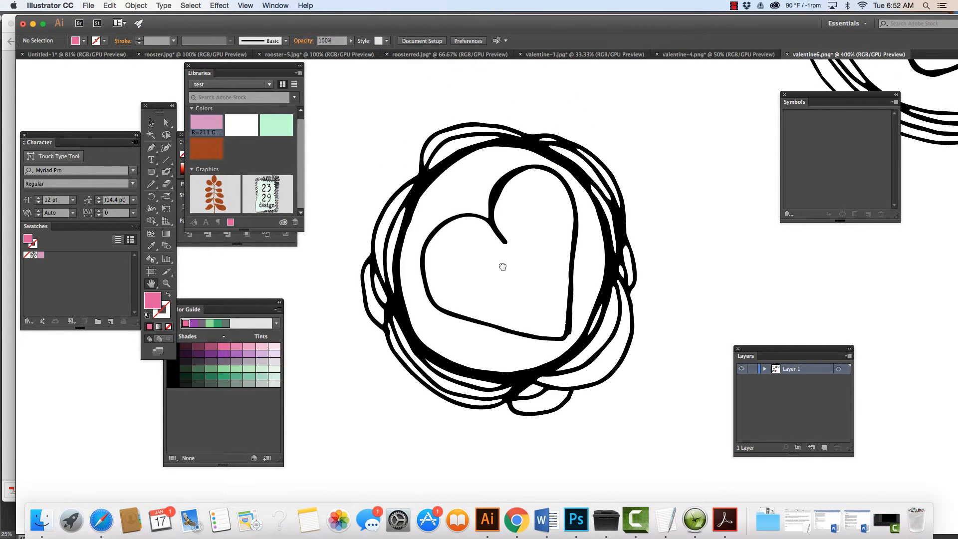
pyautogui.moveTo(151, 172); pyautogui.dragTo(173, 184)
pyautogui.moveTo(510, 271); pyautogui.dragTo(373, 111)
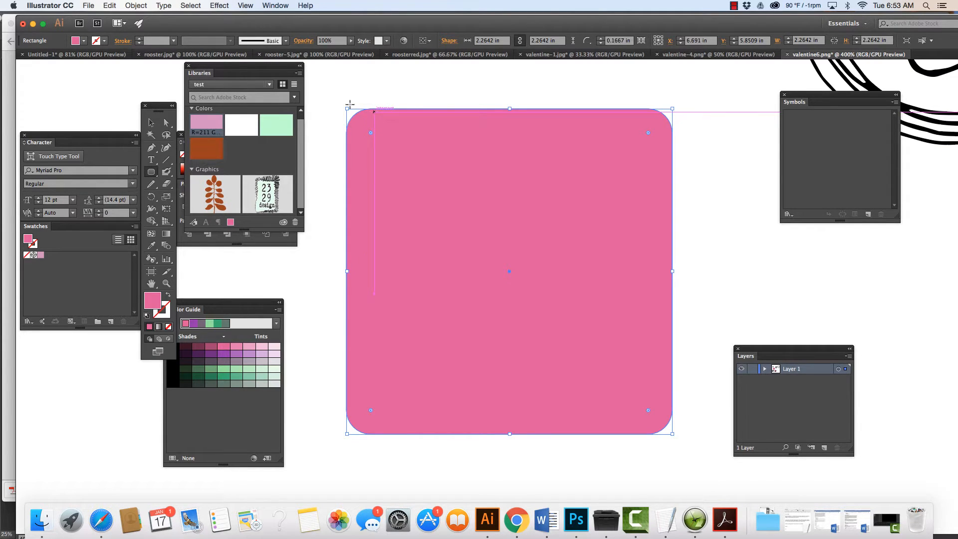
pyautogui.click(136, 5)
pyautogui.moveTo(149, 27)
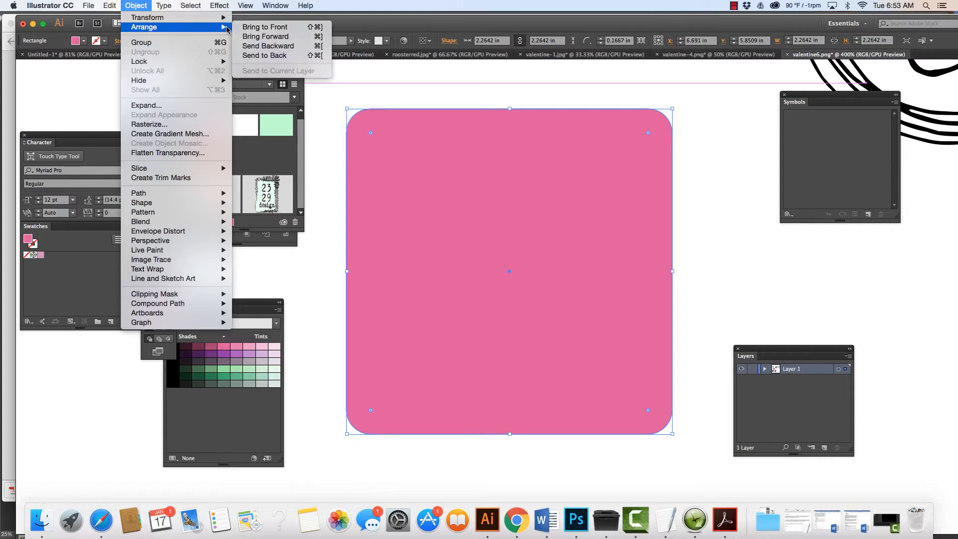
pyautogui.click(264, 55)
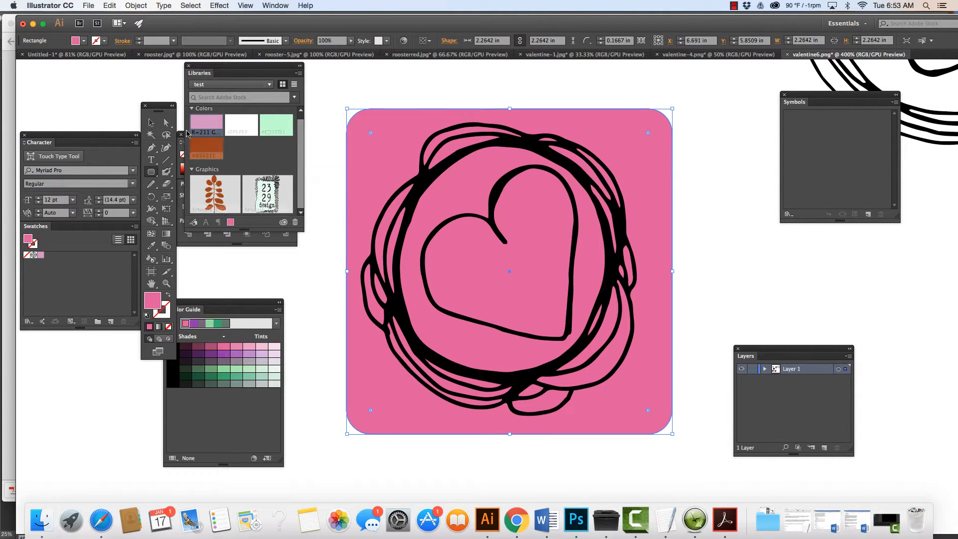
pyautogui.click(151, 122)
pyautogui.click(313, 120)
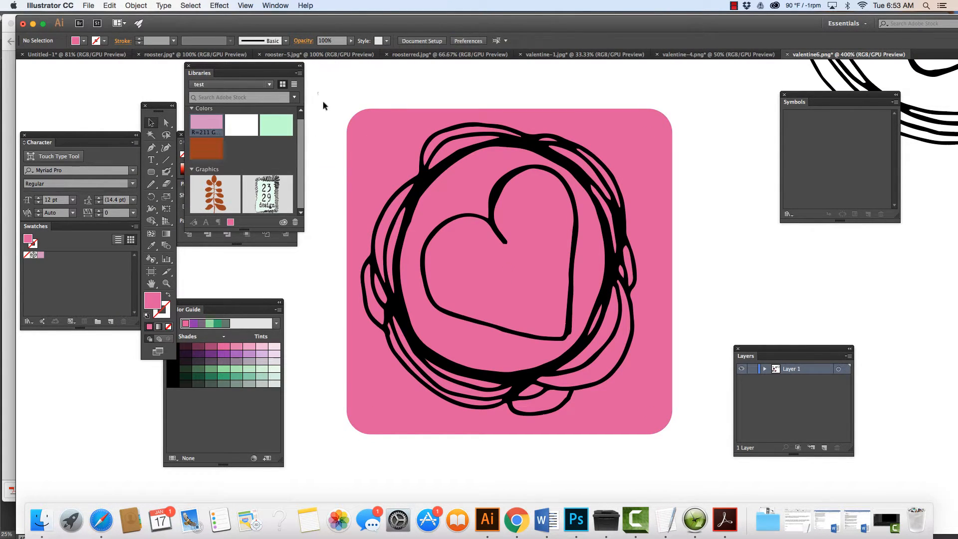
# Select the drawing with its pink square and separate the background area outside the scribbled circles with the Shape Builder tool
pyautogui.moveTo(322, 100)
pyautogui.mouseDown()
pyautogui.moveTo(532, 322)
pyautogui.moveTo(675, 412)
pyautogui.moveTo(691, 443)
pyautogui.mouseUp()
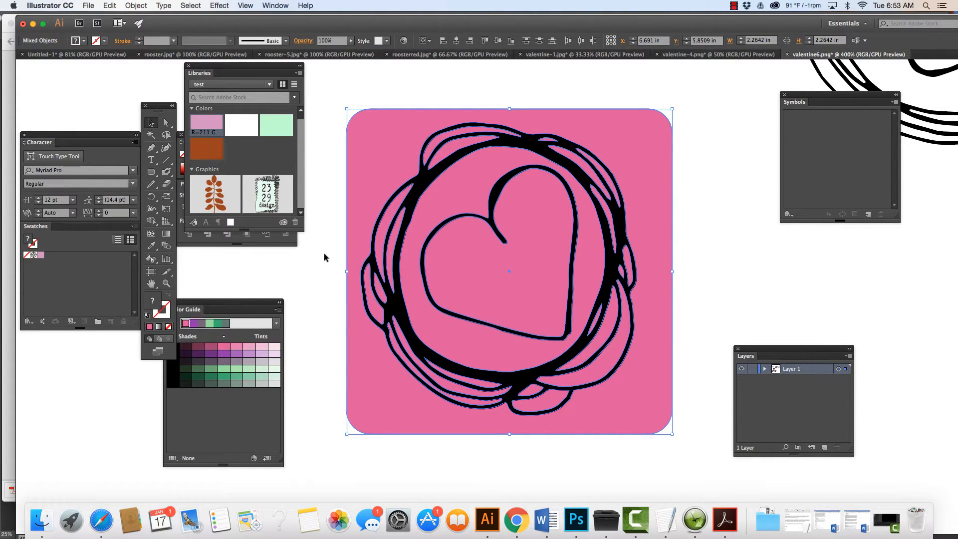
pyautogui.click(154, 226)
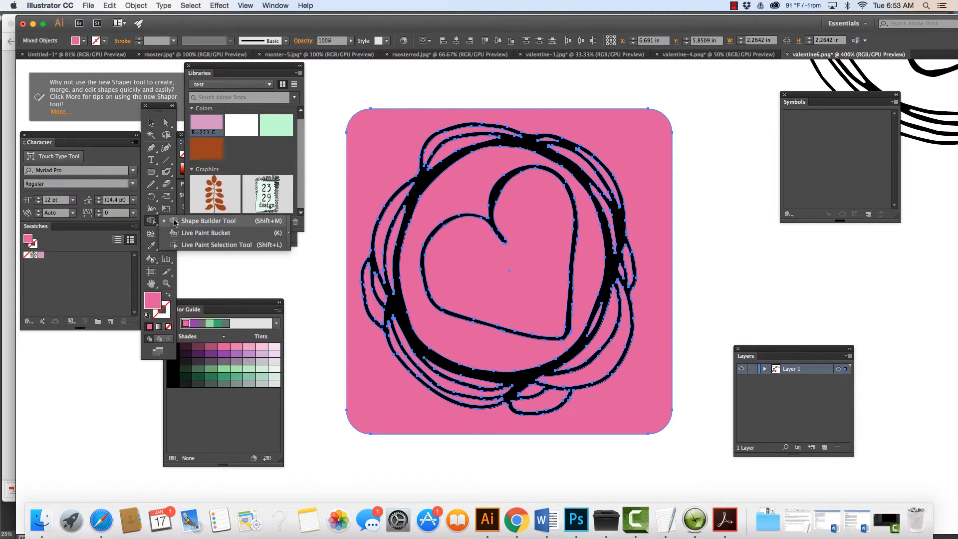
pyautogui.click(175, 221)
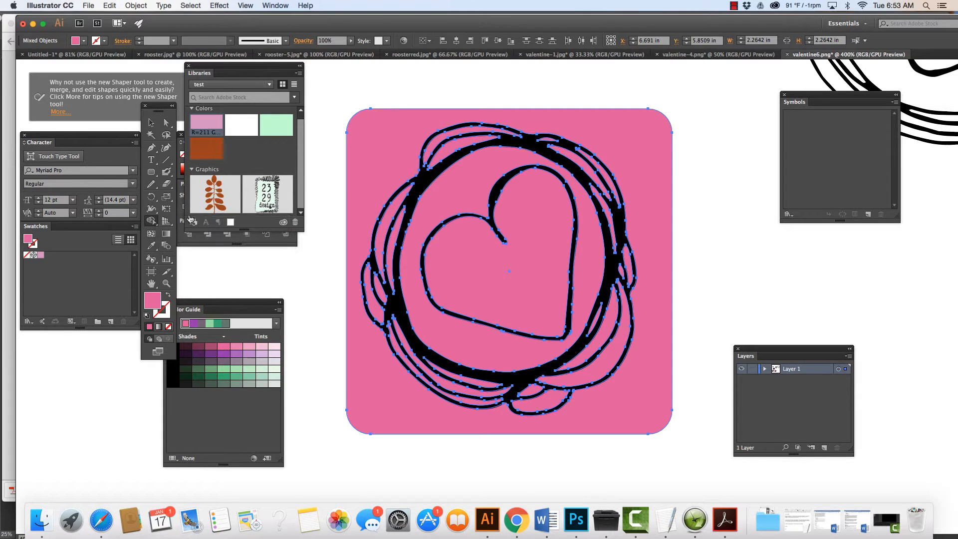
pyautogui.click(378, 151)
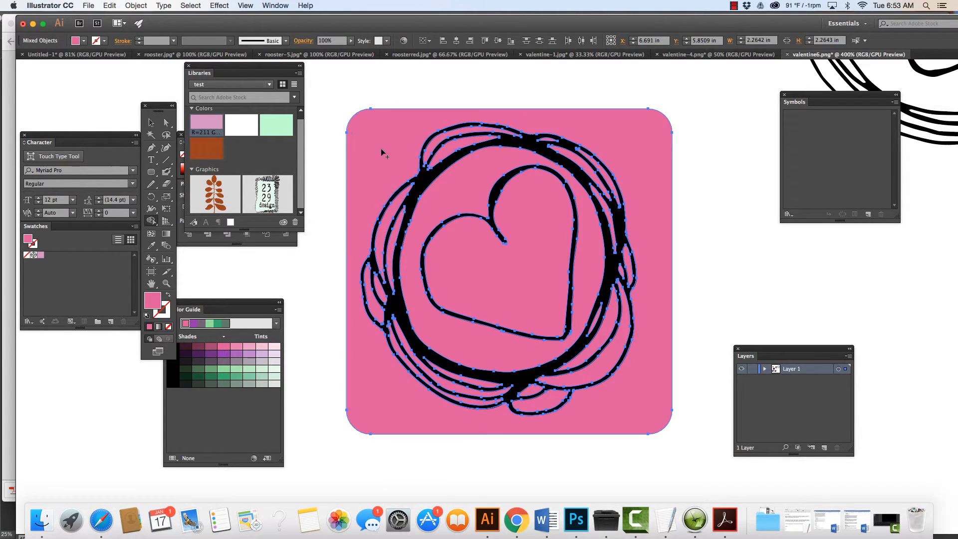
pyautogui.click(616, 135)
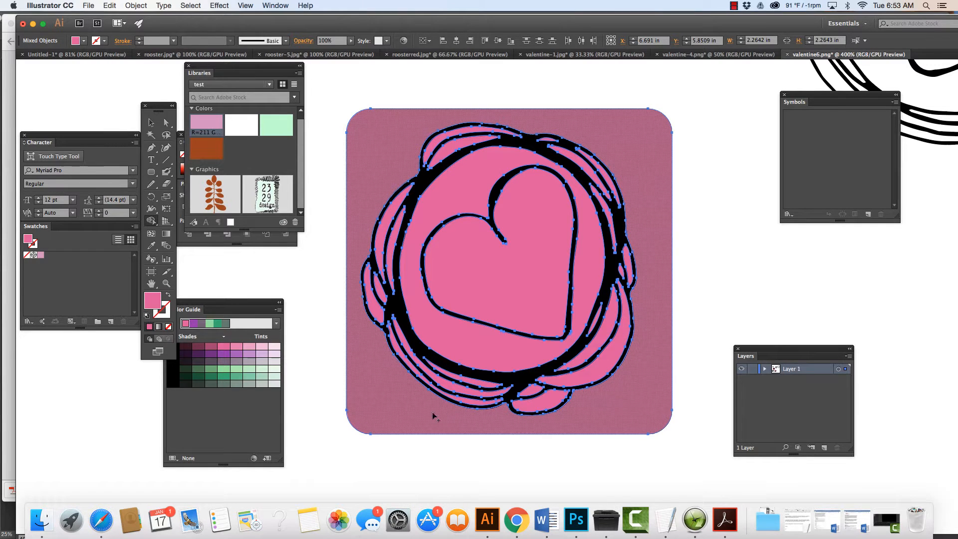
pyautogui.click(413, 417)
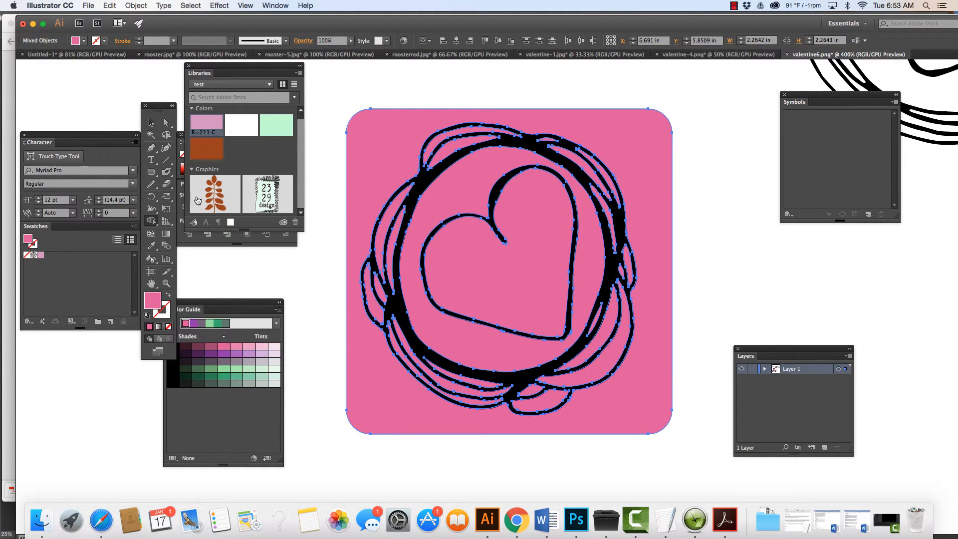
# Select only the pink background outside the scribbled circles with Direct Selection and delete it
pyautogui.press('a')
pyautogui.click(318, 274)
pyautogui.click(375, 184)
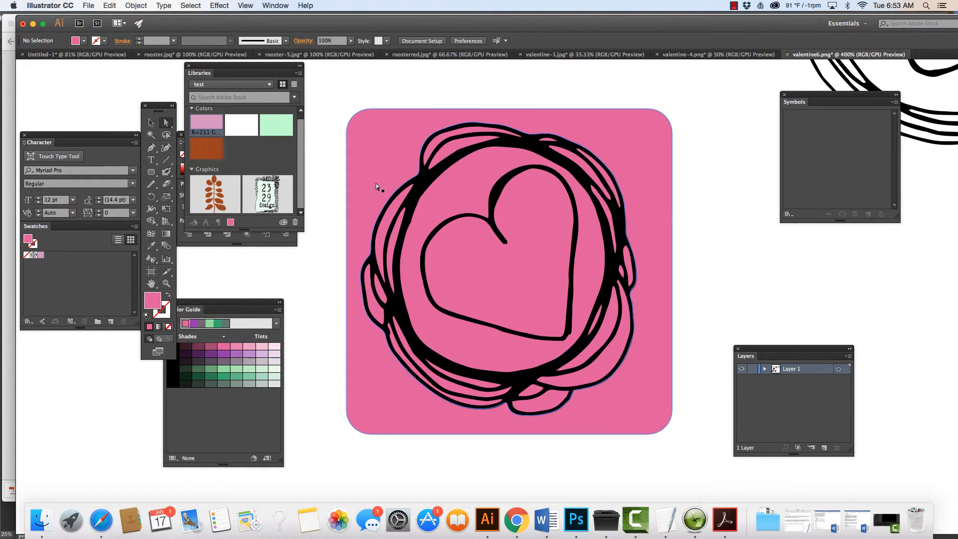
pyautogui.press('Delete')
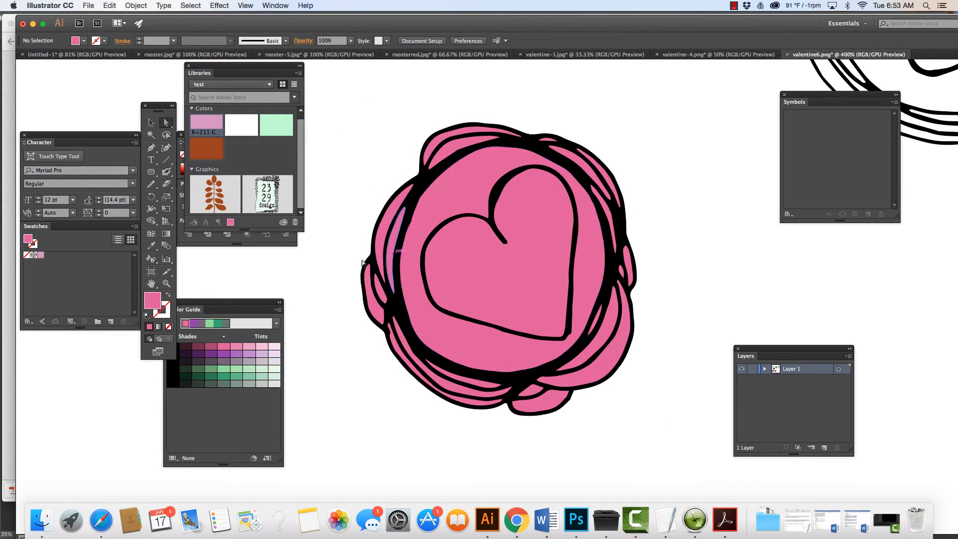
pyautogui.moveTo(339, 131); pyautogui.dragTo(660, 433)
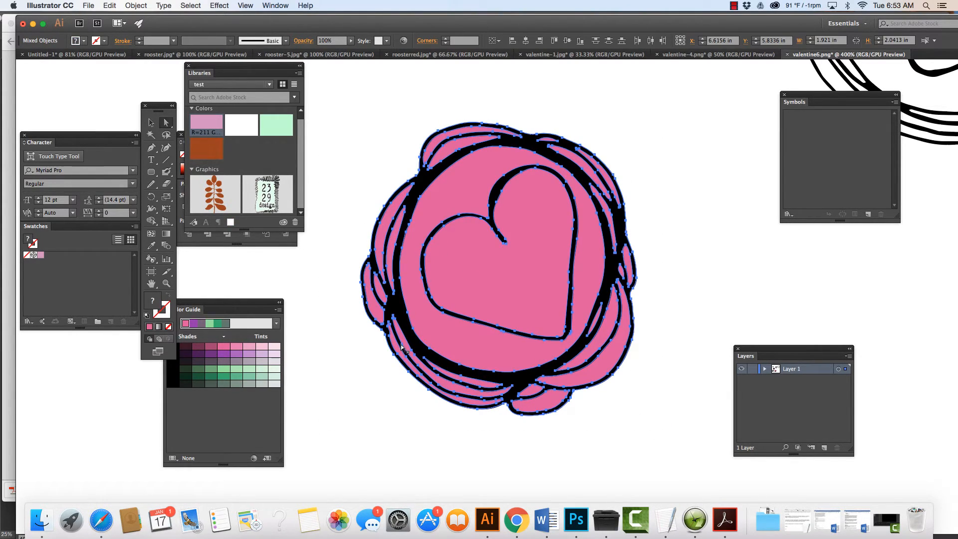
pyautogui.click(152, 222)
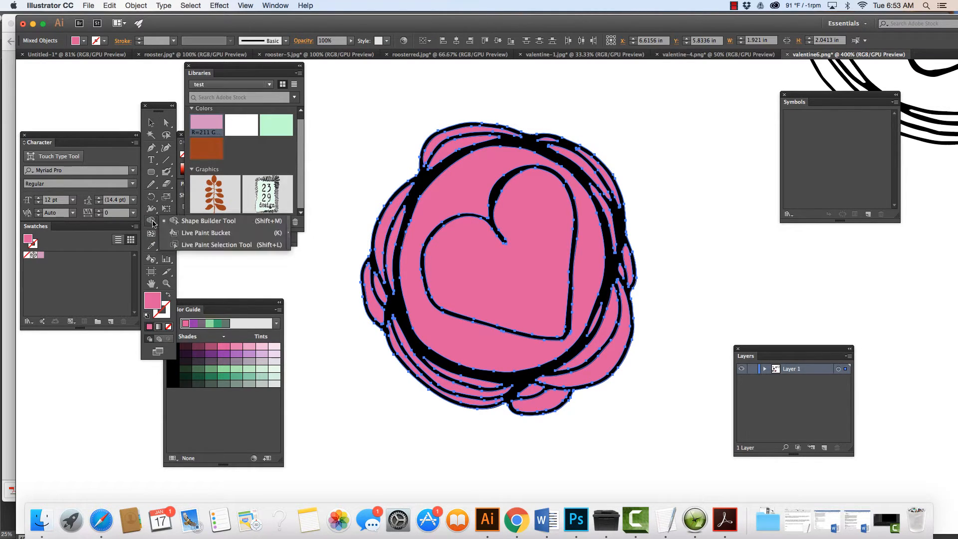
pyautogui.click(207, 221)
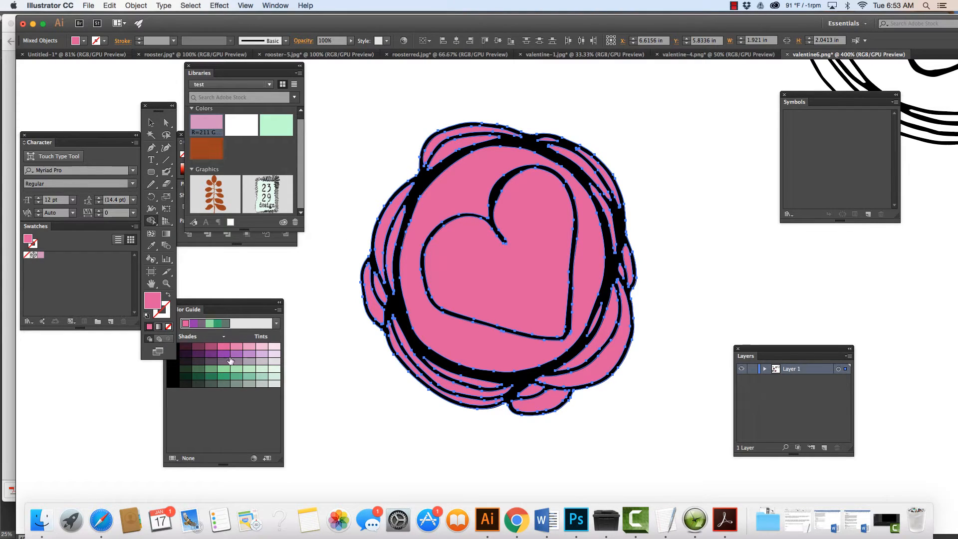
# Select the two outer segments on the circle's left side individually and fill them with progressively lighter pink tints from the Color Guide
pyautogui.press('a')
pyautogui.click(328, 300)
pyautogui.click(367, 300)
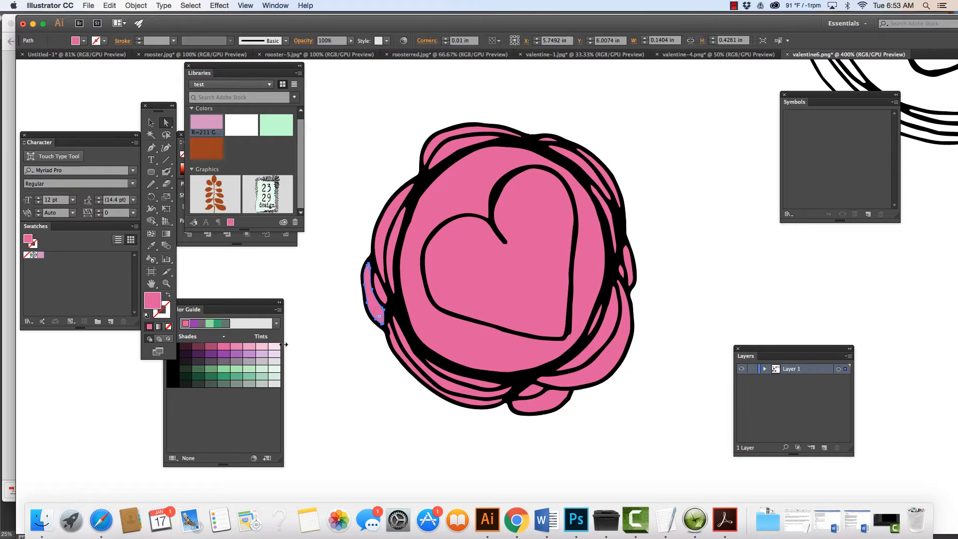
pyautogui.click(249, 347)
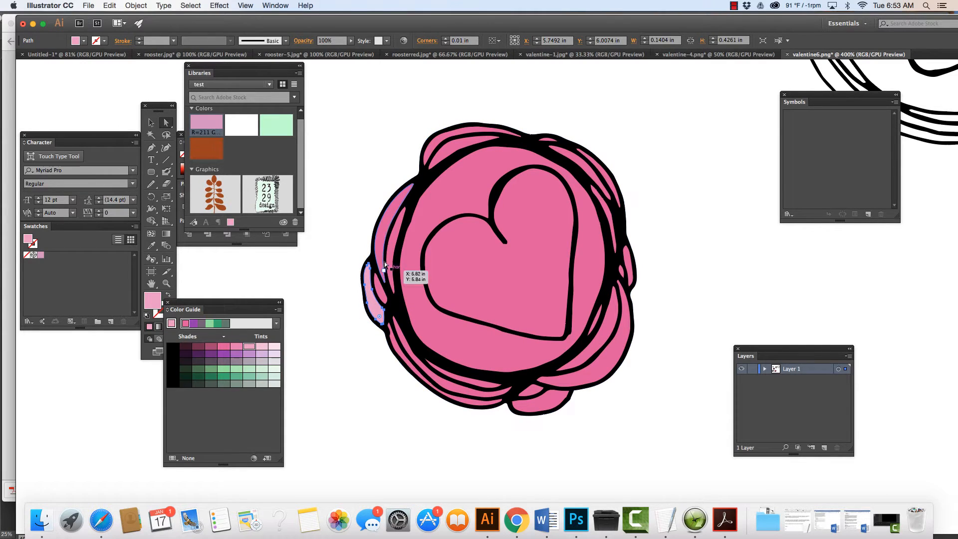
pyautogui.click(382, 233)
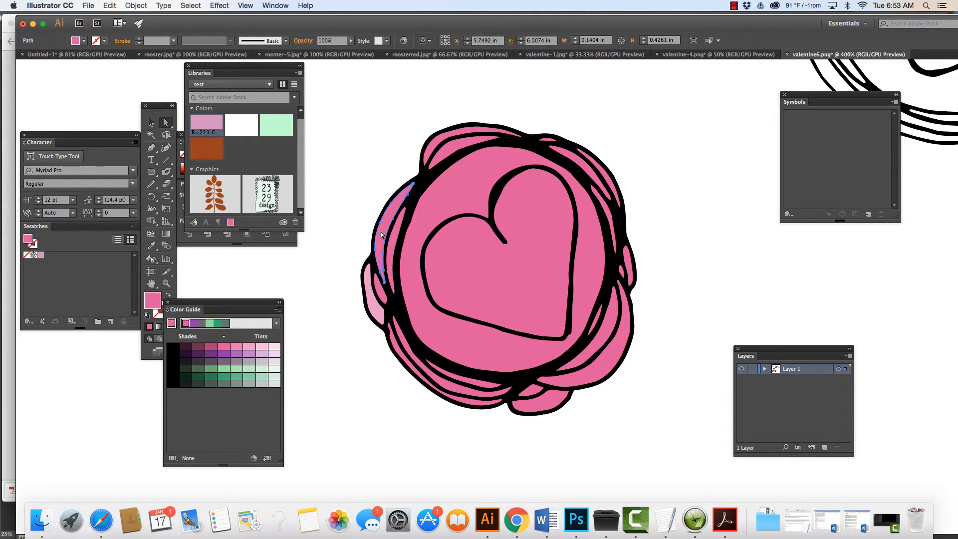
pyautogui.click(262, 346)
# Try filling the large compound shape with the pale pink tint, undo the fill, and deselect
pyautogui.click(435, 143)
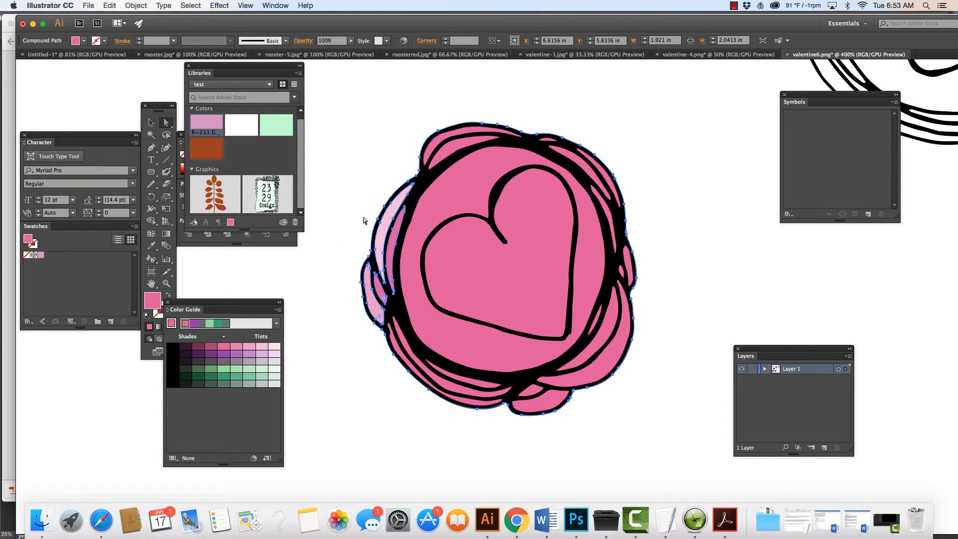
pyautogui.click(262, 346)
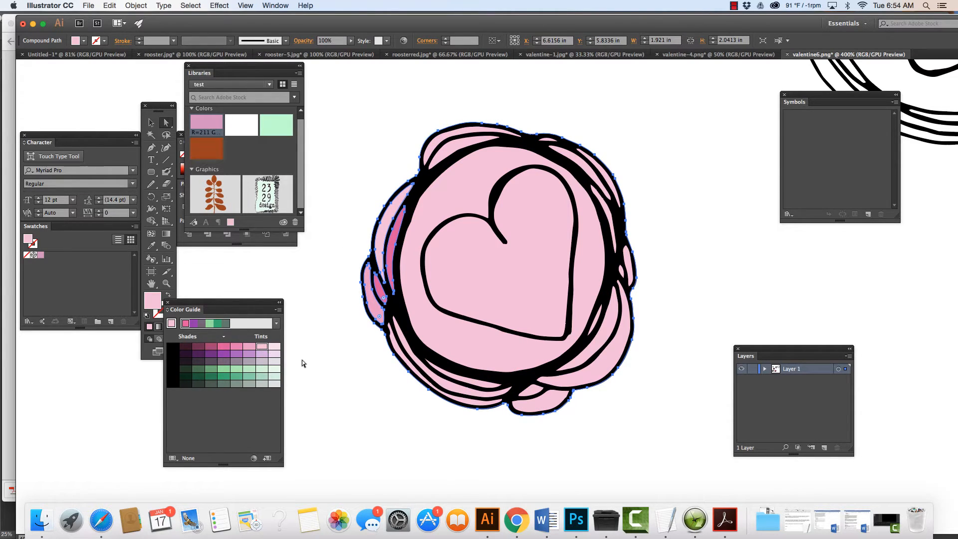
pyautogui.press('super+z')
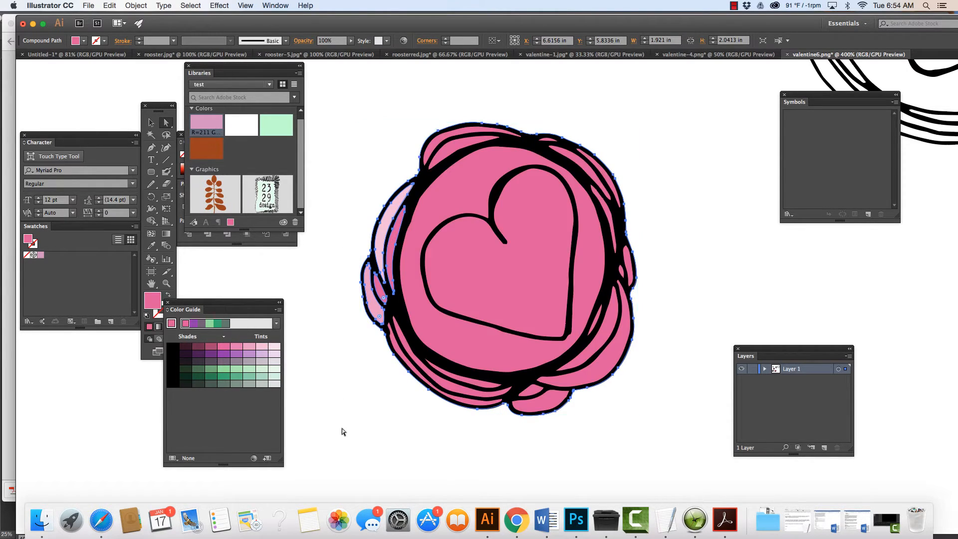
pyautogui.click(320, 400)
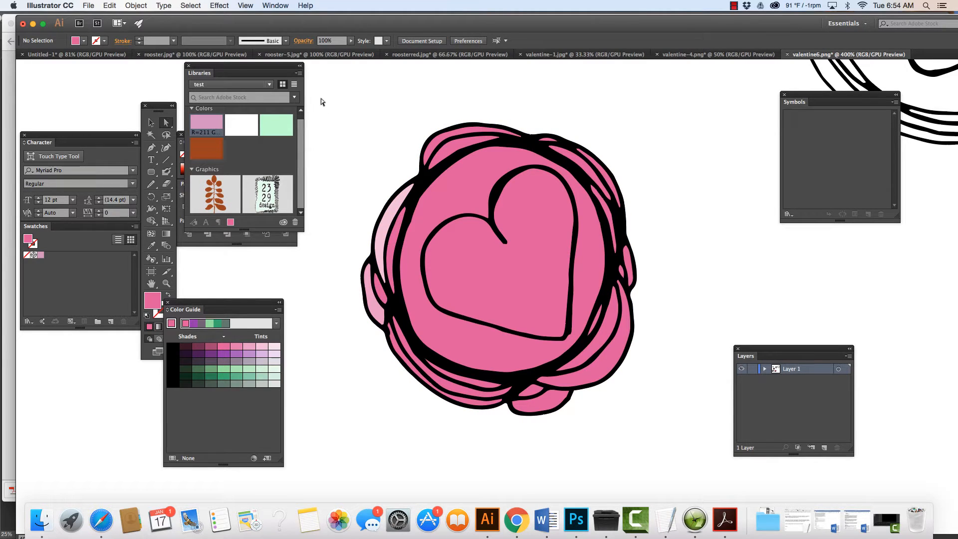
# Select the whole scribbled-circle drawing, split it into separate shapes with Pathfinder Divide, and deselect
pyautogui.moveTo(321, 98); pyautogui.dragTo(664, 436)
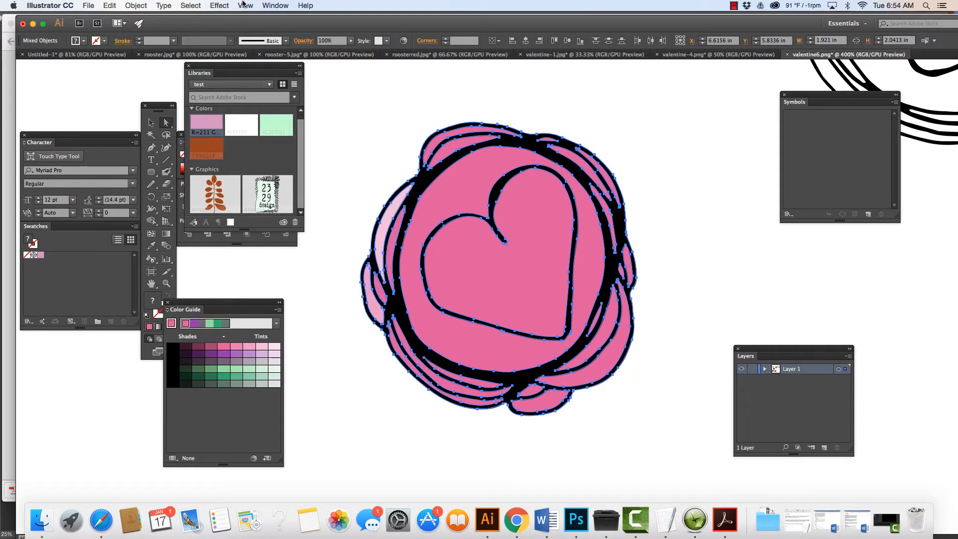
pyautogui.click(271, 5)
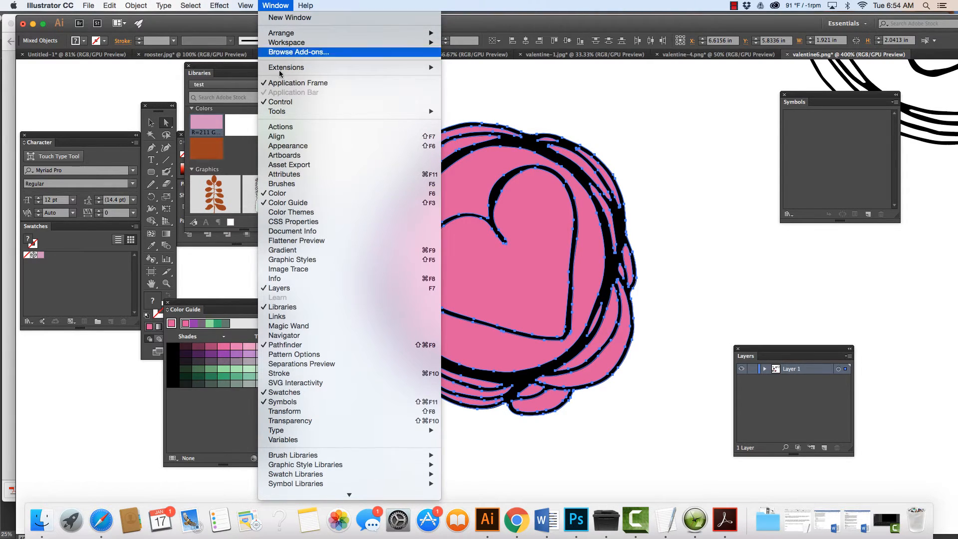
pyautogui.click(285, 345)
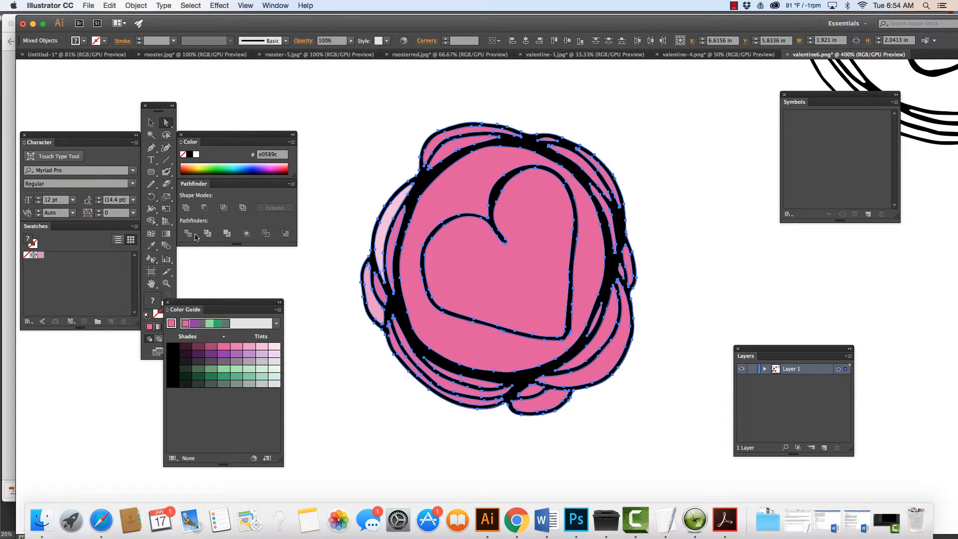
pyautogui.click(189, 234)
pyautogui.click(334, 292)
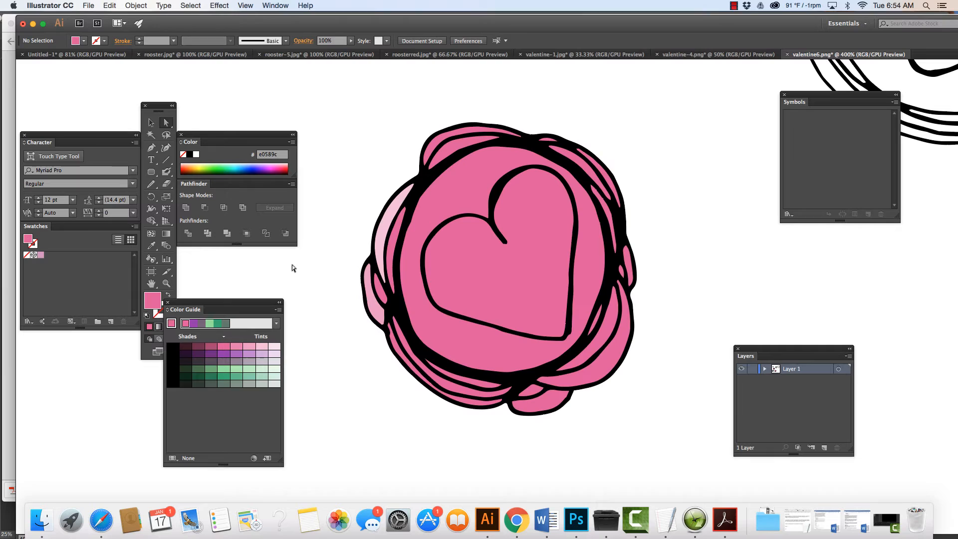
# Fill the area around the heart with pale pink #f3bcd7 and the heart itself with dark rose #a84275
pyautogui.click(448, 194)
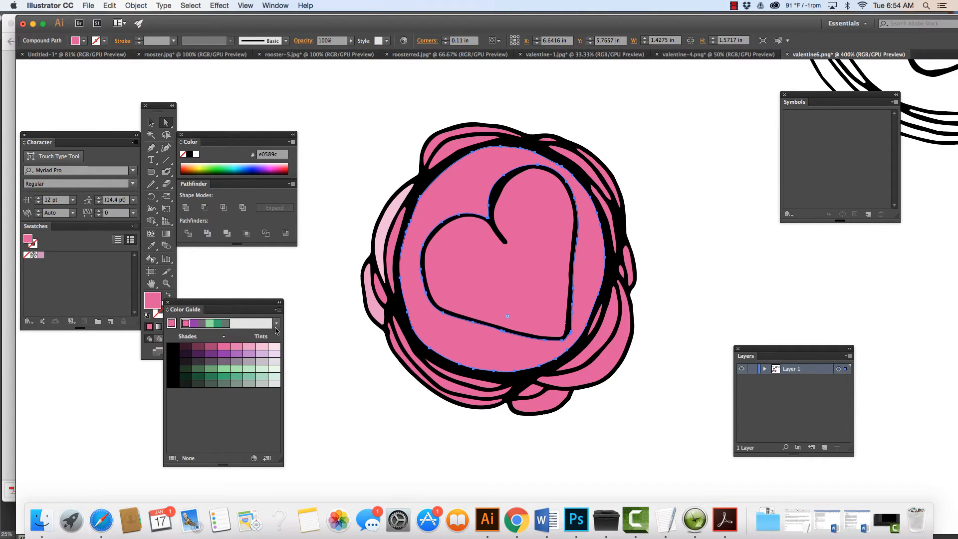
pyautogui.click(262, 346)
pyautogui.click(397, 384)
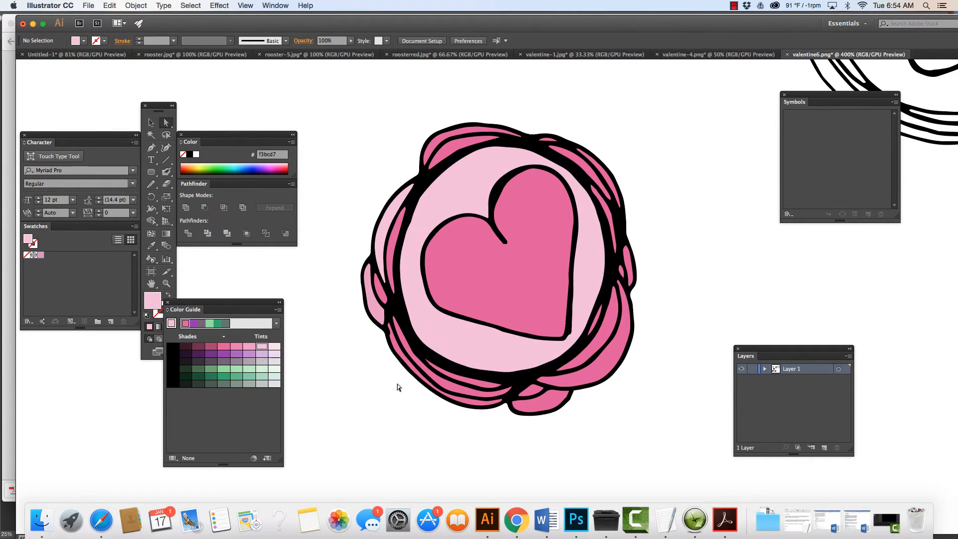
pyautogui.click(508, 256)
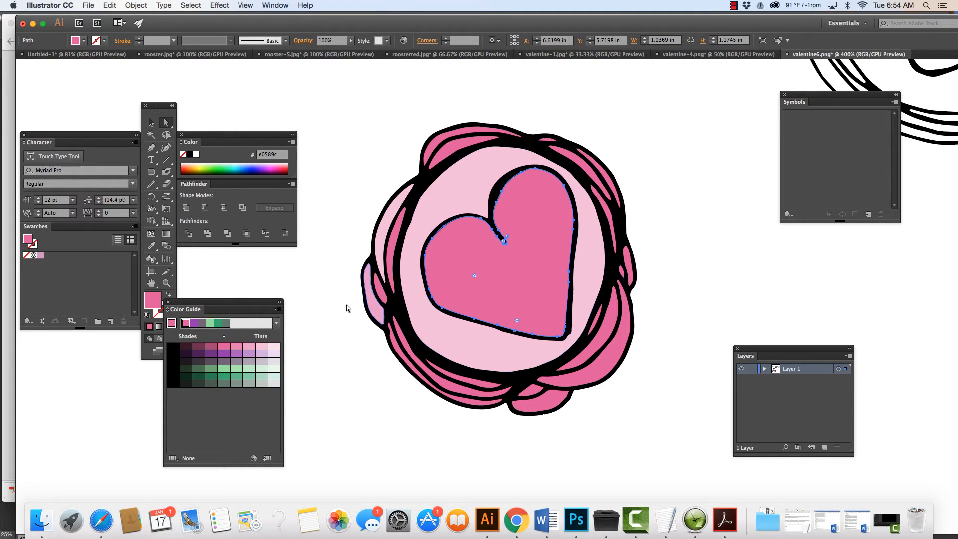
pyautogui.click(212, 348)
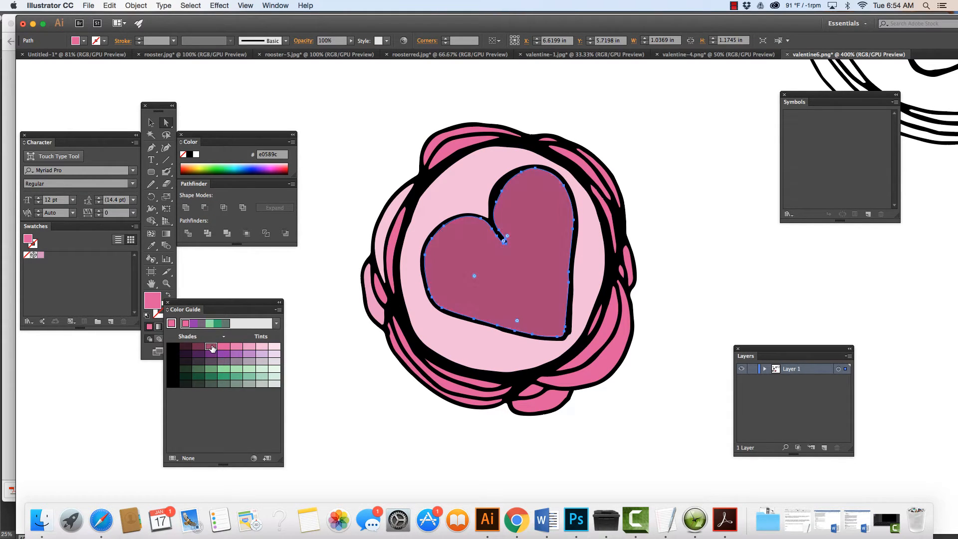
pyautogui.click(343, 368)
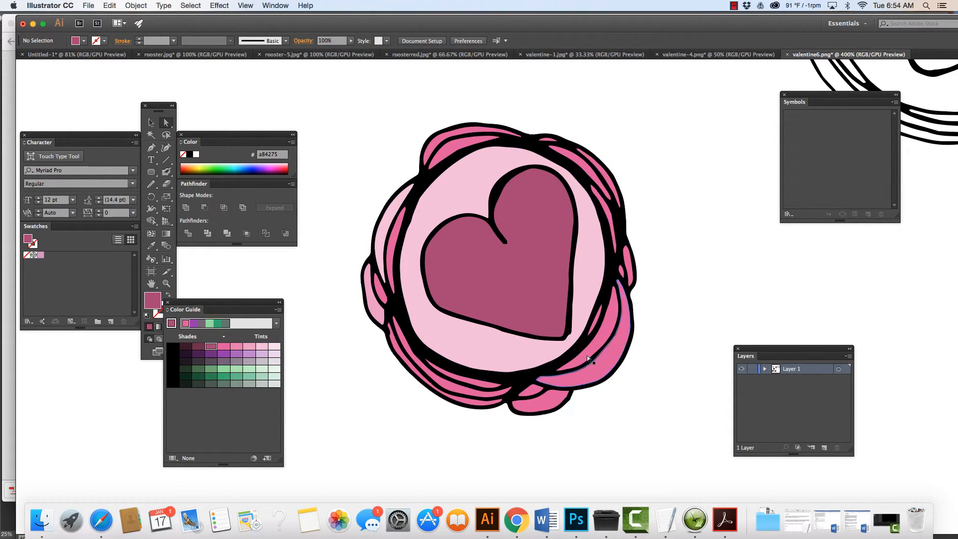
# Try recolouring several rose segments around the circle together with pale pink sampled by the Eyedropper, and undo it
pyautogui.click(601, 339)
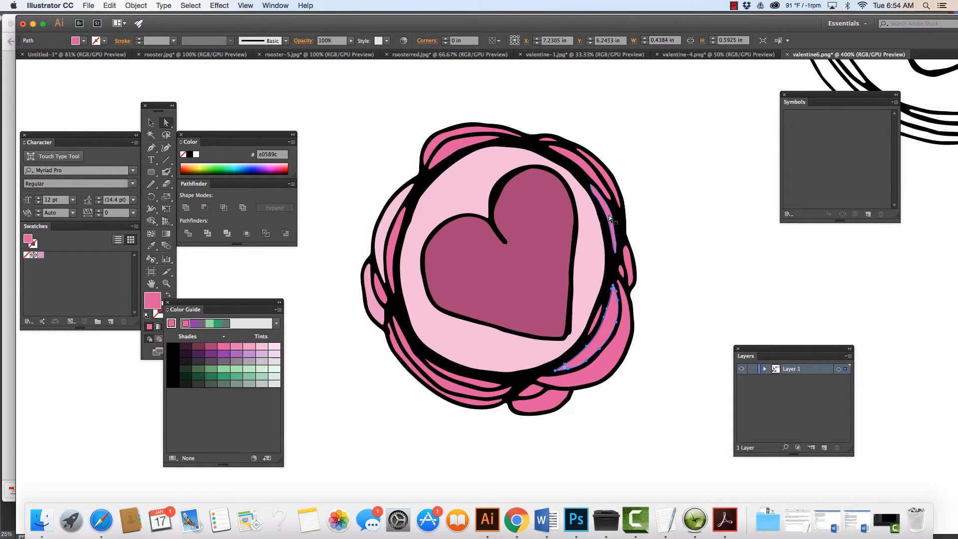
pyautogui.keyDown('shift'); pyautogui.click(596, 176); pyautogui.keyUp('shift')
pyautogui.keyDown('shift'); pyautogui.click(460, 140); pyautogui.keyUp('shift')
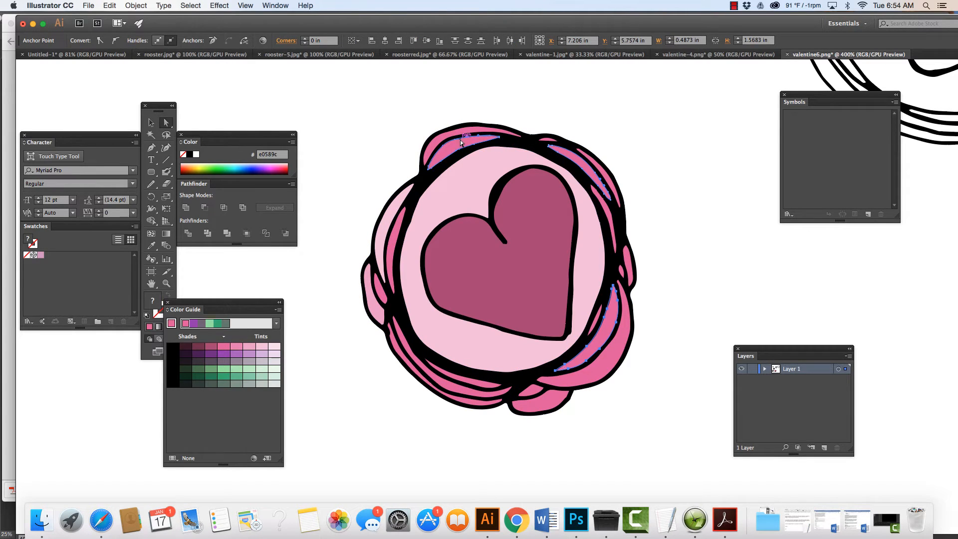
pyautogui.keyDown('shift'); pyautogui.click(491, 304); pyautogui.keyUp('shift')
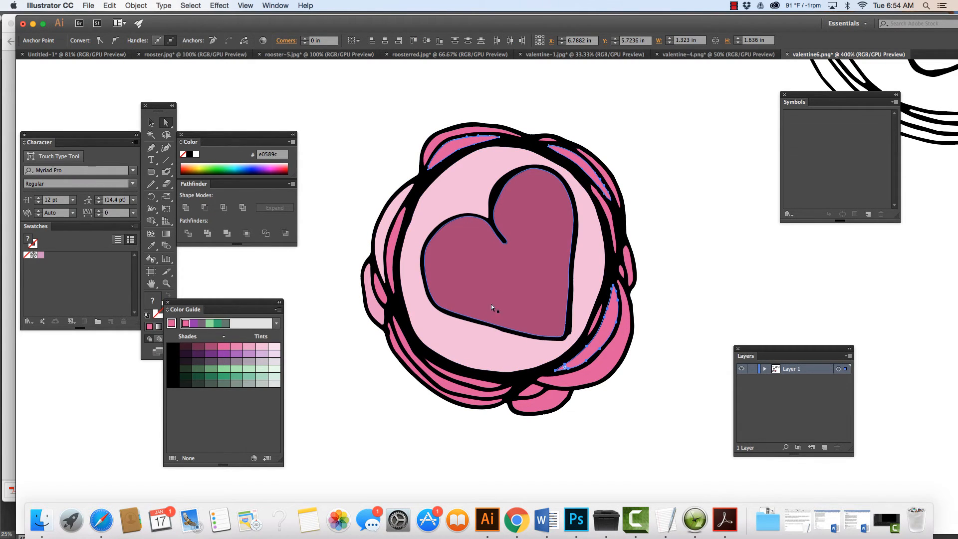
pyautogui.keyDown('shift'); pyautogui.click(453, 382); pyautogui.keyUp('shift')
pyautogui.keyDown('shift'); pyautogui.click(542, 410); pyautogui.keyUp('shift')
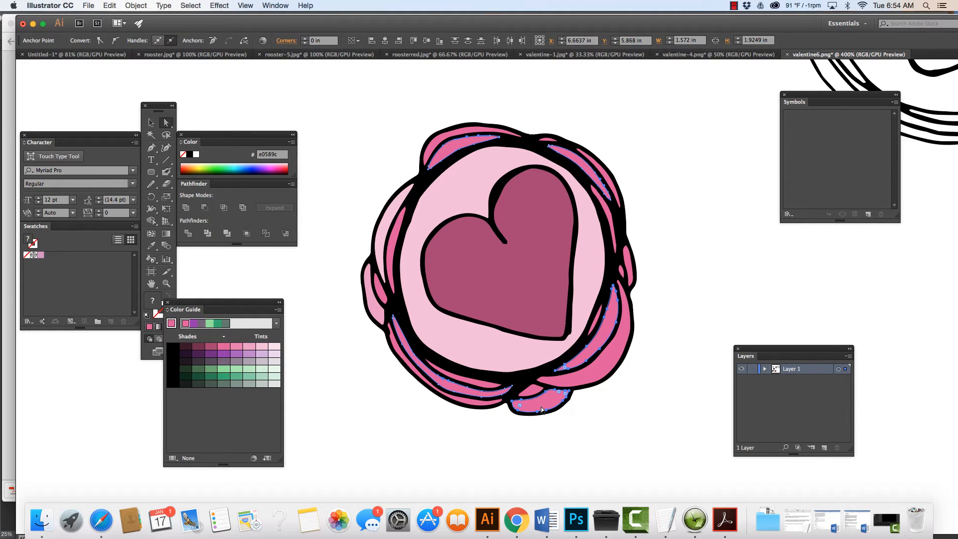
pyautogui.press('i')
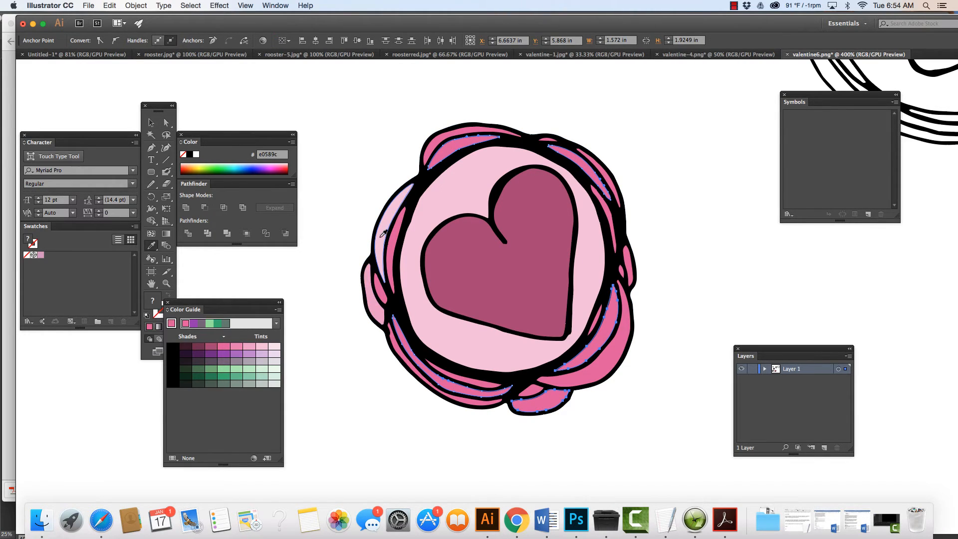
pyautogui.click(383, 233)
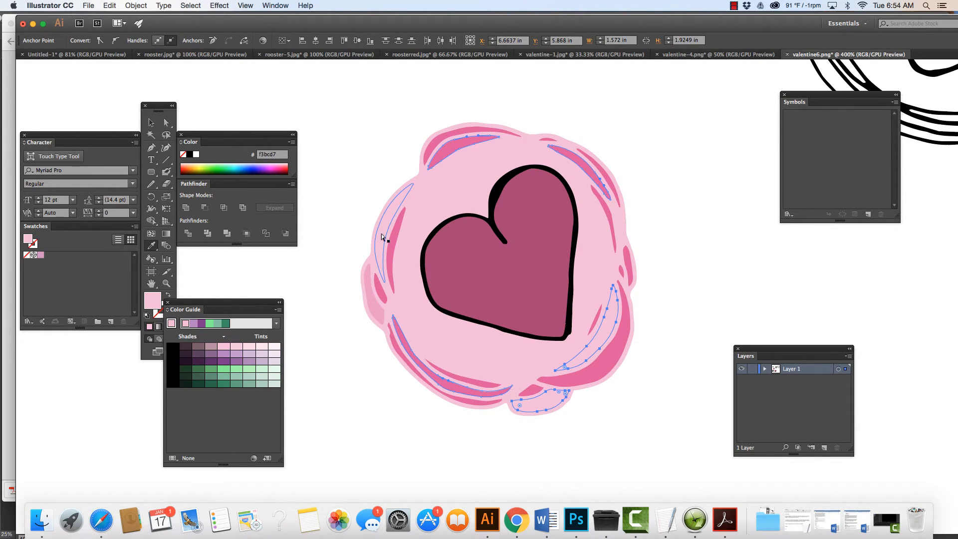
pyautogui.click(381, 233)
pyautogui.click(383, 228)
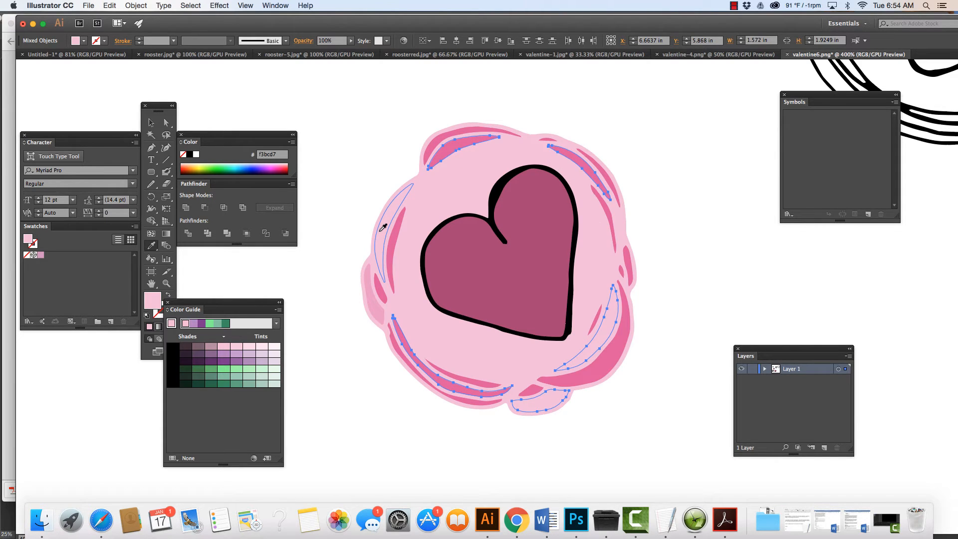
pyautogui.click(380, 231)
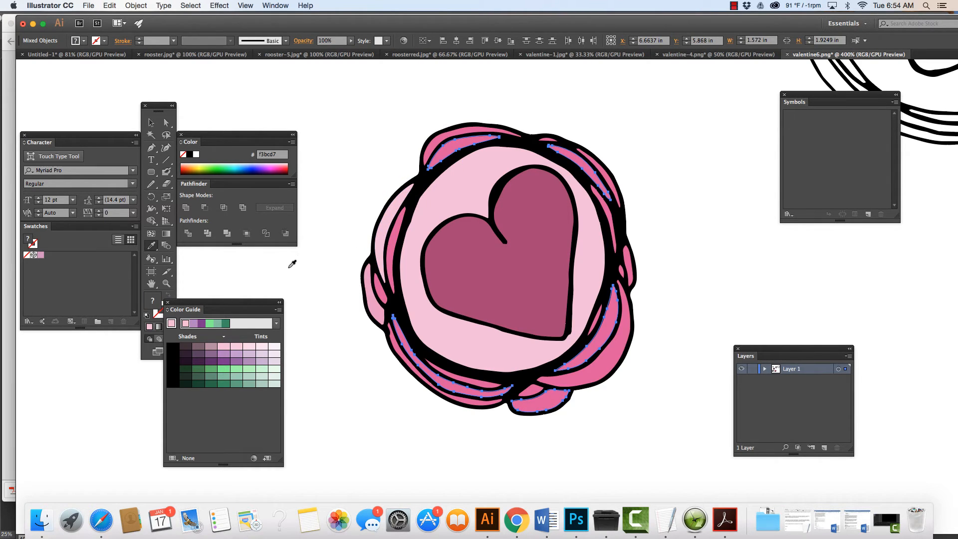
# Try applying the pale pink Color Guide swatch to the selected segments, undo it, and deselect everything
pyautogui.click(224, 347)
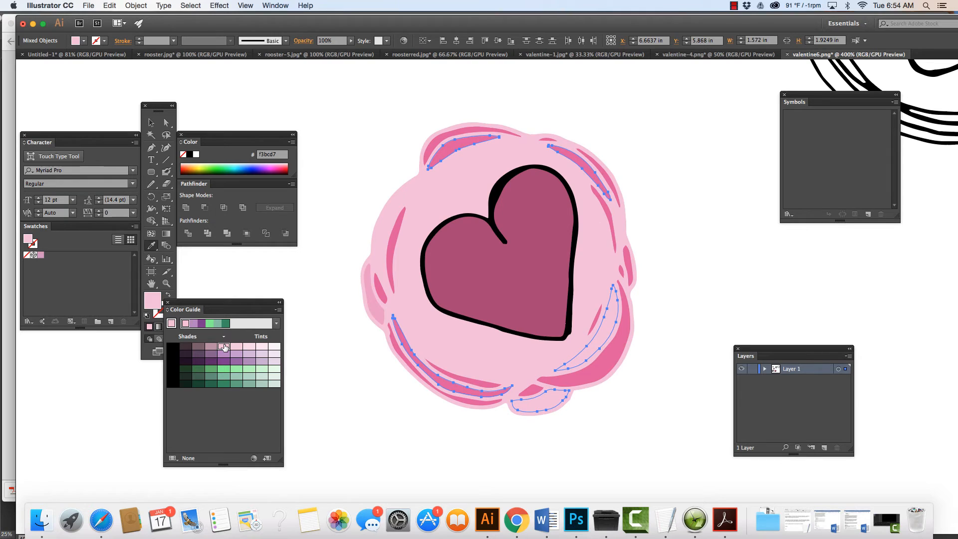
pyautogui.press('super+z')
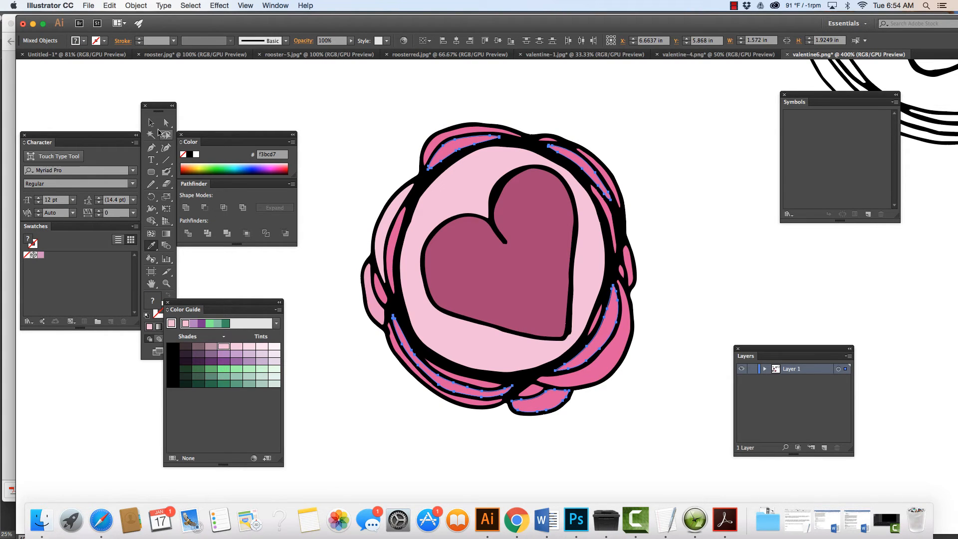
pyautogui.click(166, 122)
pyautogui.click(313, 143)
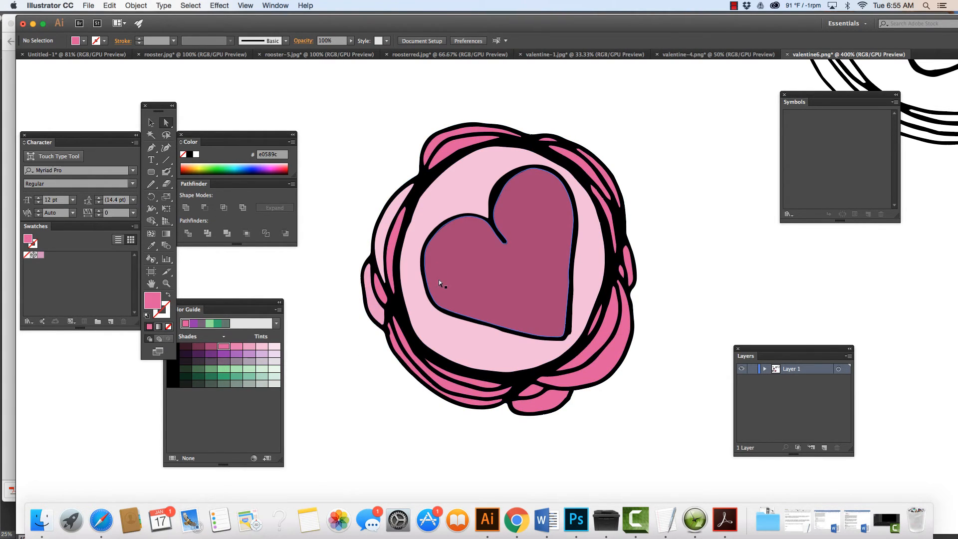
# Fill the large crescent at the circle's lower right with the pale pink sampled from the left outer segment
pyautogui.click(596, 372)
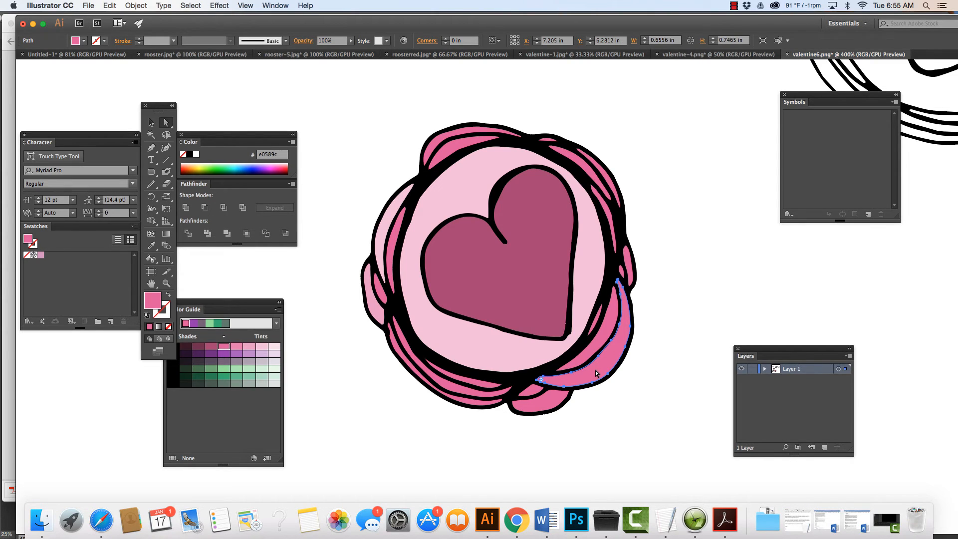
pyautogui.press('i')
pyautogui.click(388, 216)
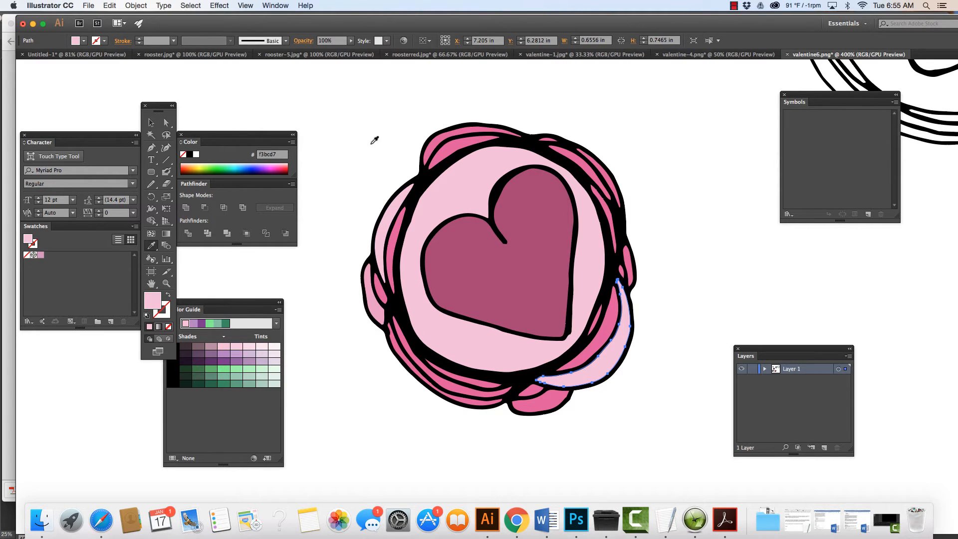
# Fill the inner upper-left and lower-left segments of the circle with the same sampled pale pink, and deselect
pyautogui.press('a')
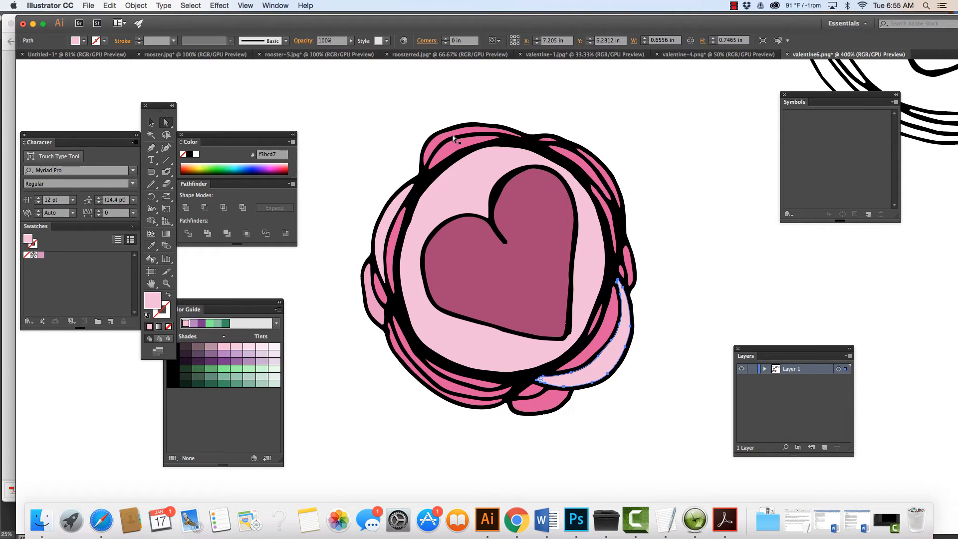
pyautogui.click(448, 148)
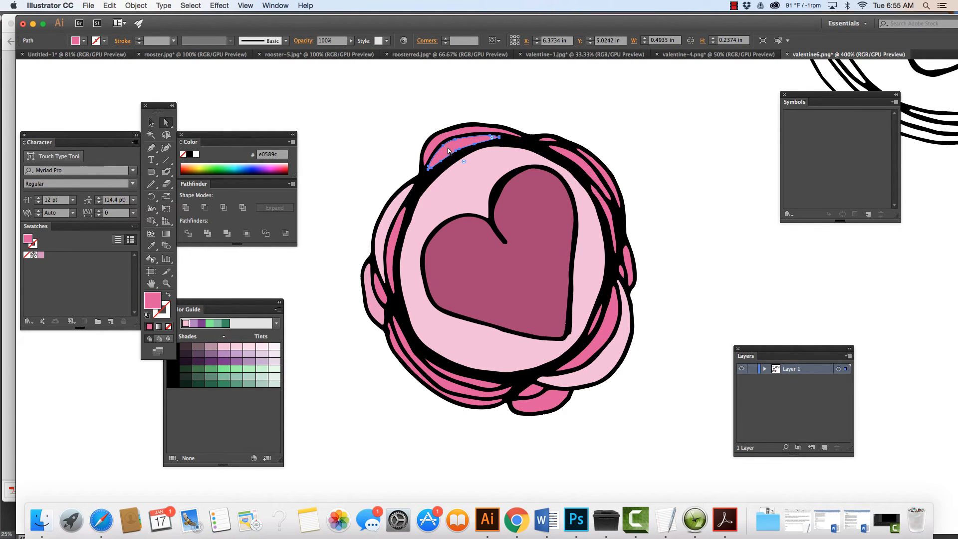
pyautogui.keyDown('shift'); pyautogui.click(445, 385); pyautogui.keyUp('shift')
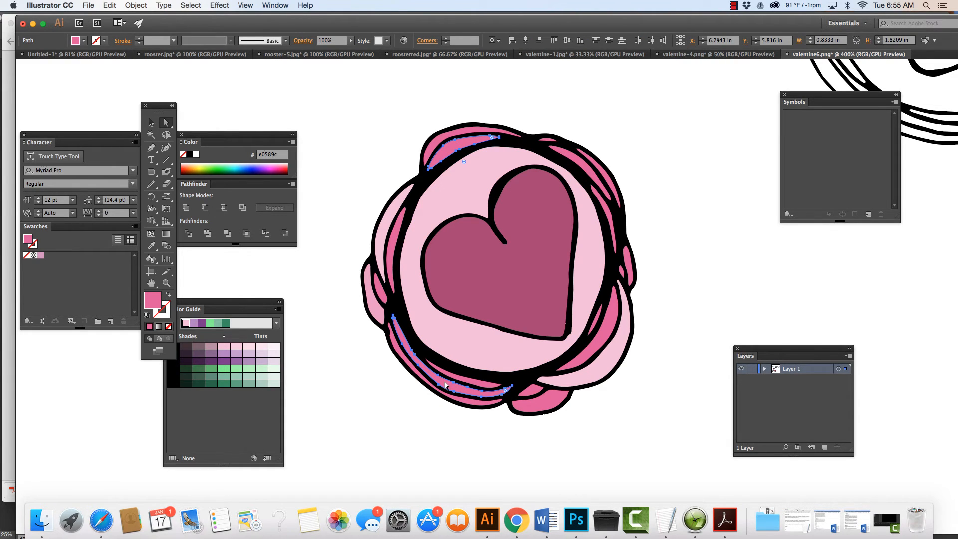
pyautogui.press('i')
pyautogui.click(388, 216)
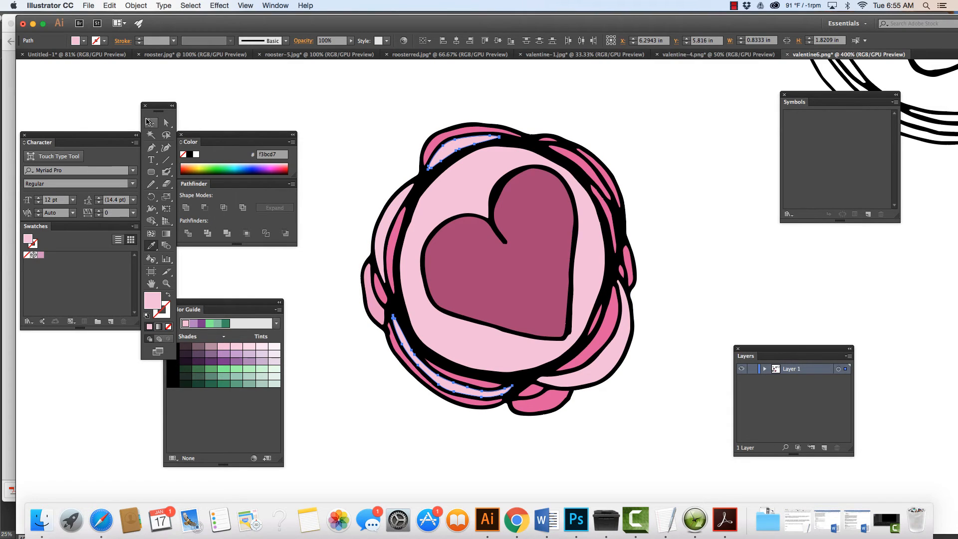
pyautogui.click(150, 122)
pyautogui.click(266, 119)
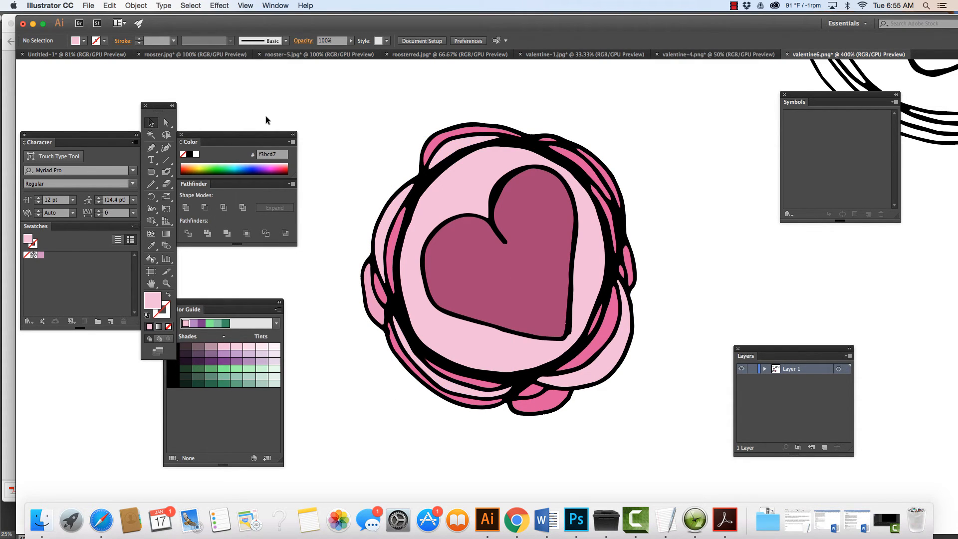